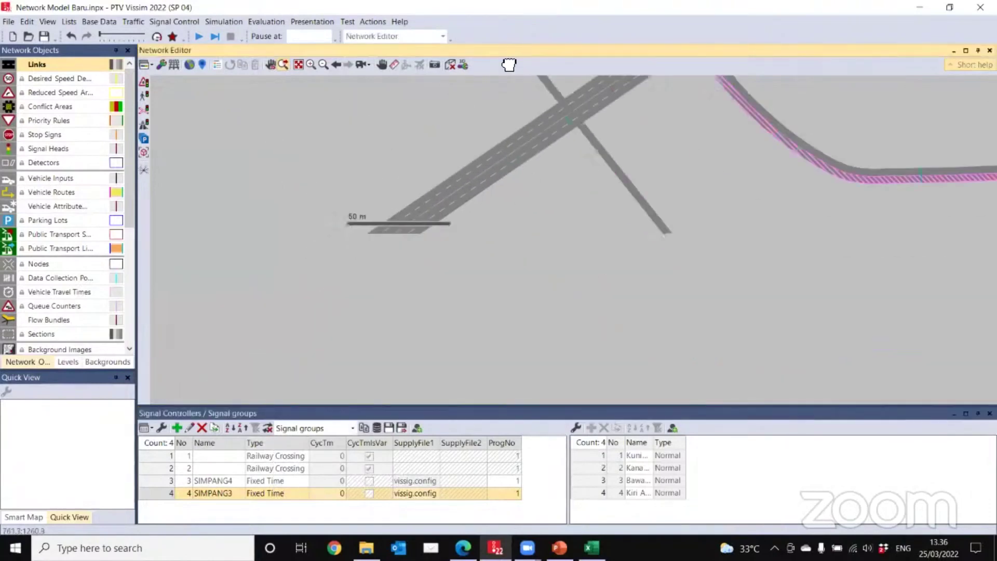
Step: Prepare to insert Signal Heads at the four-leg junction and display its links and connectors in wireframe
{"action": "left_click_drag", "start_coordinate": [405, 188], "coordinate": [539, 160]}
{"action": "scroll", "coordinate": [470, 305], "scroll_direction": "up", "scroll_amount": 3}
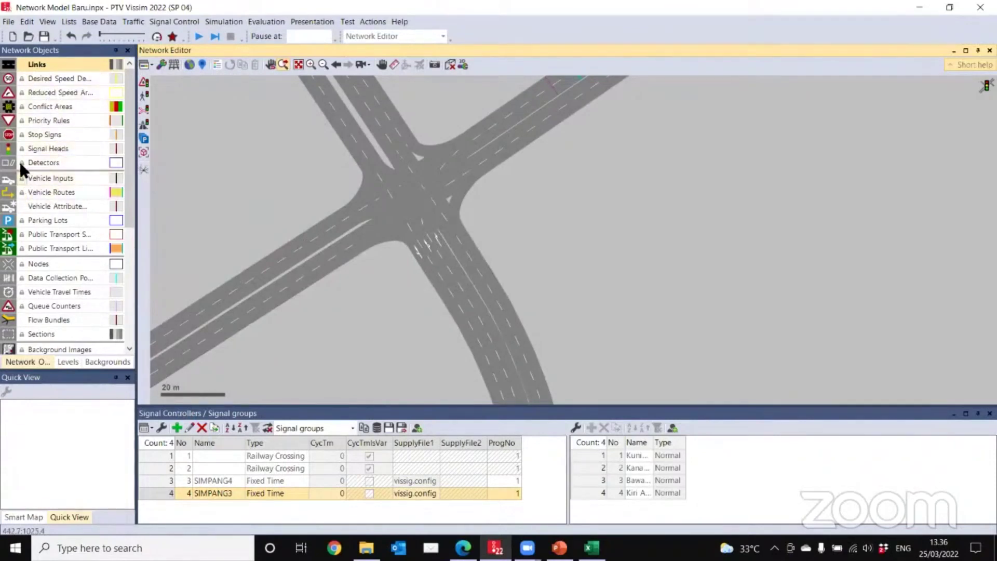
{"action": "left_click", "coordinate": [58, 136]}
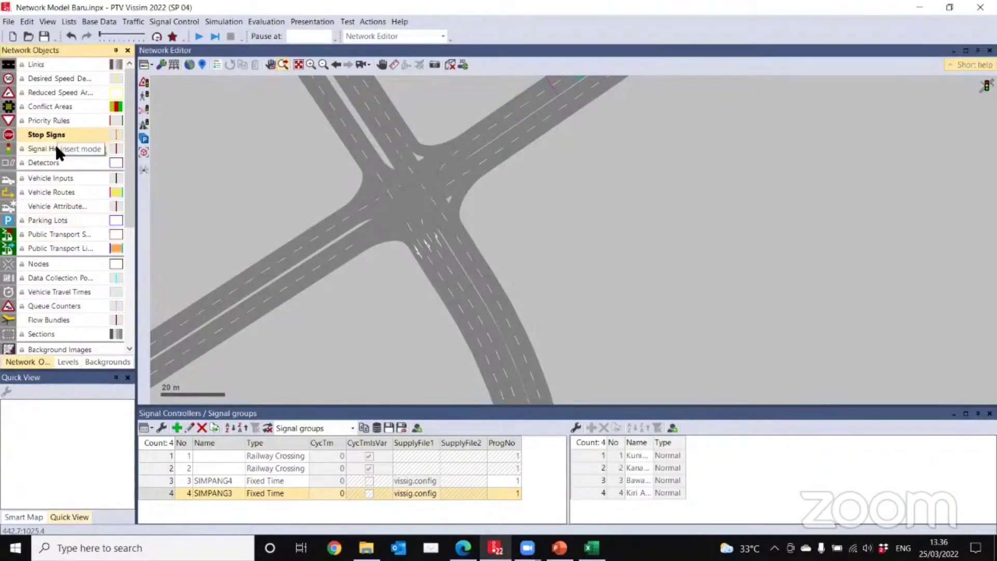
{"action": "left_click", "coordinate": [57, 150]}
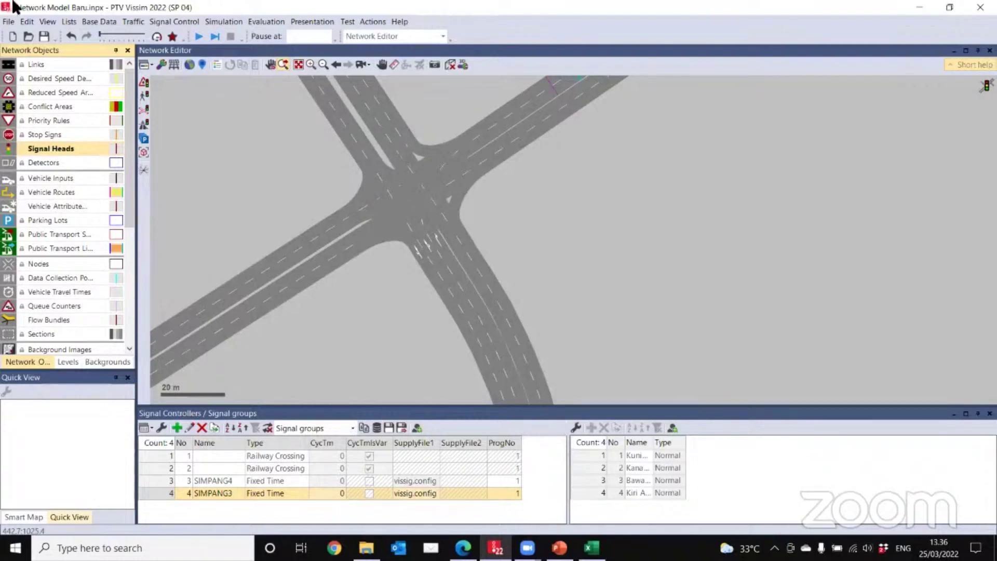
{"action": "left_click", "coordinate": [173, 64]}
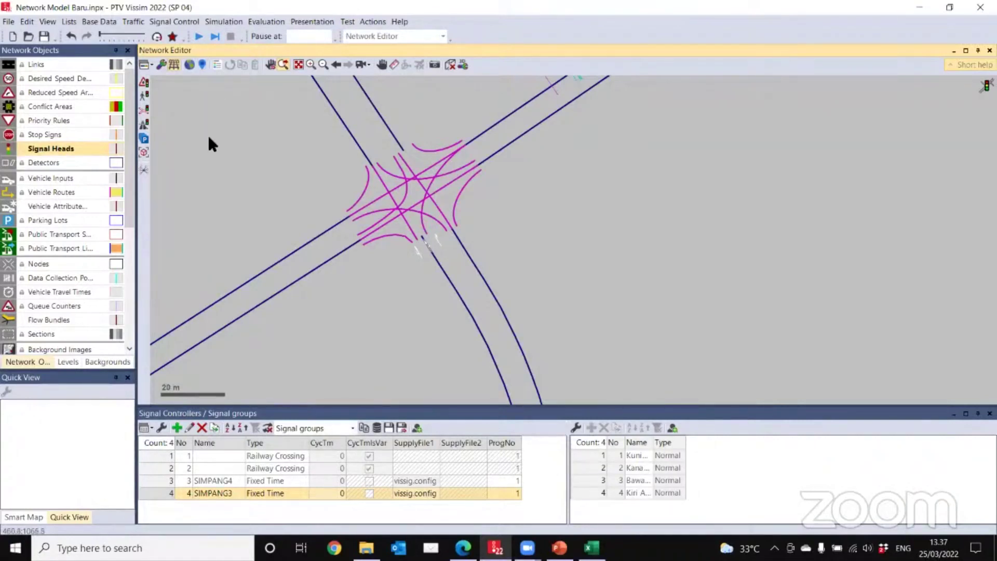
{"action": "scroll", "coordinate": [344, 225], "scroll_direction": "up", "scroll_amount": 3}
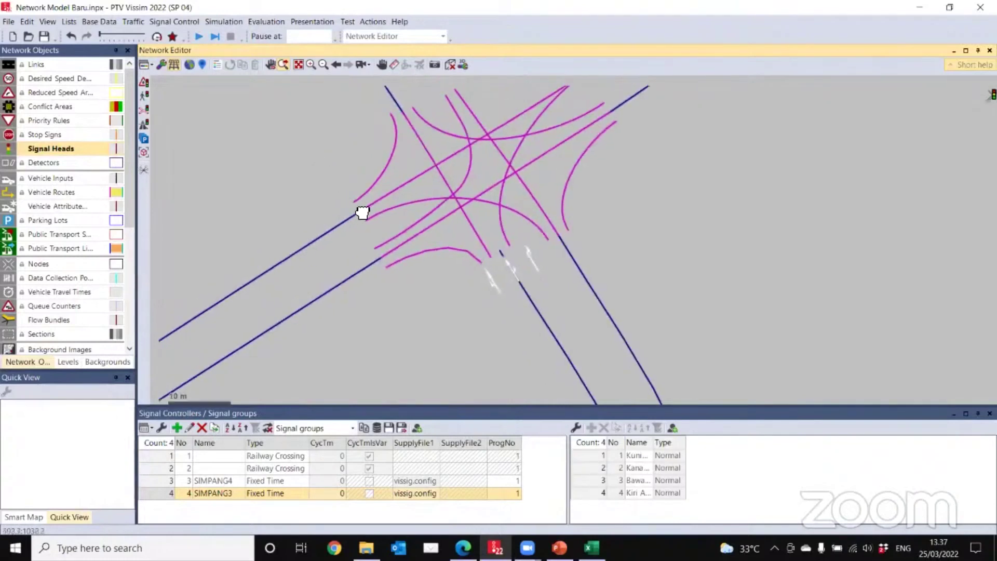
{"action": "scroll", "coordinate": [369, 231], "scroll_direction": "up", "scroll_amount": 1}
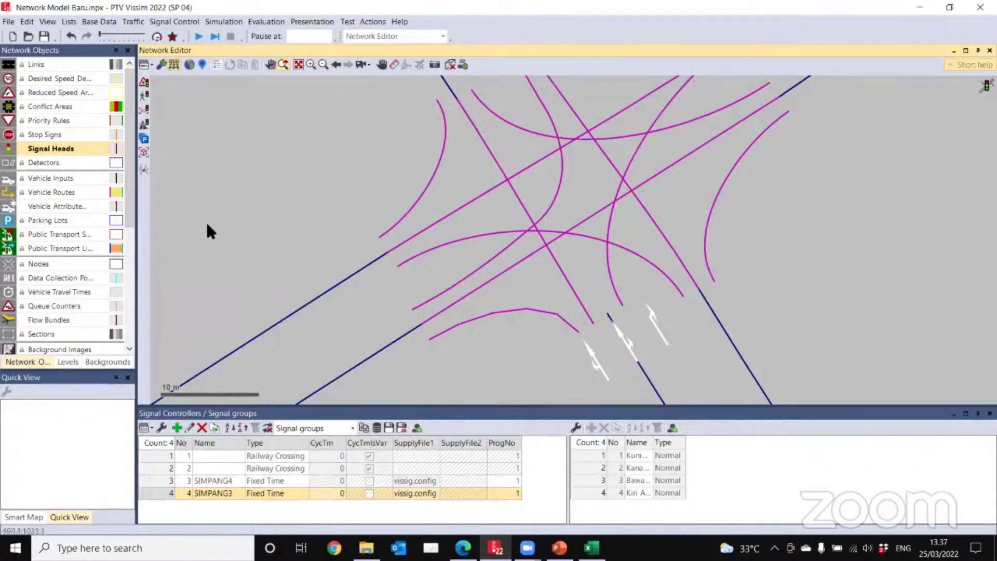
{"action": "right_click", "coordinate": [371, 250]}
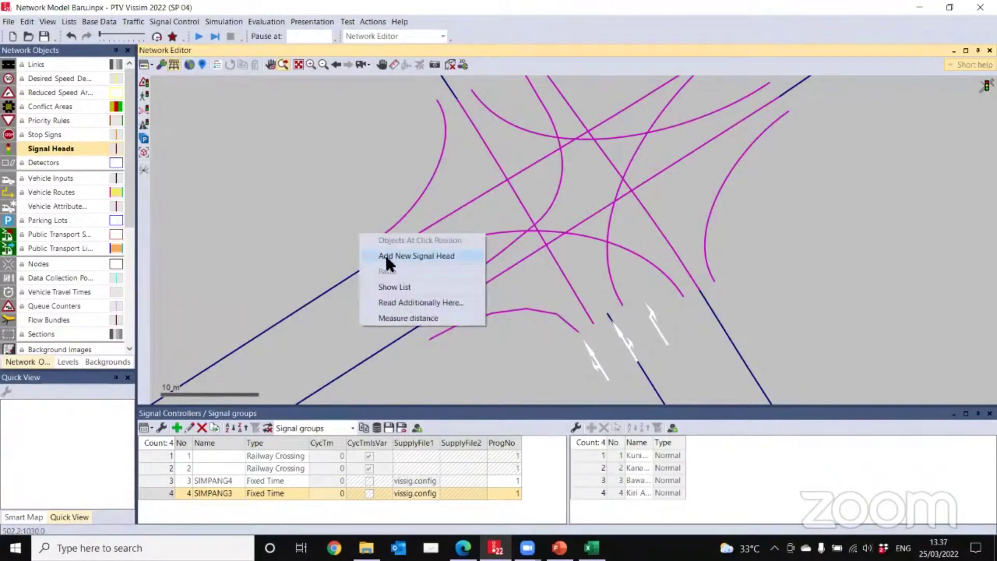
{"action": "left_click", "coordinate": [386, 253]}
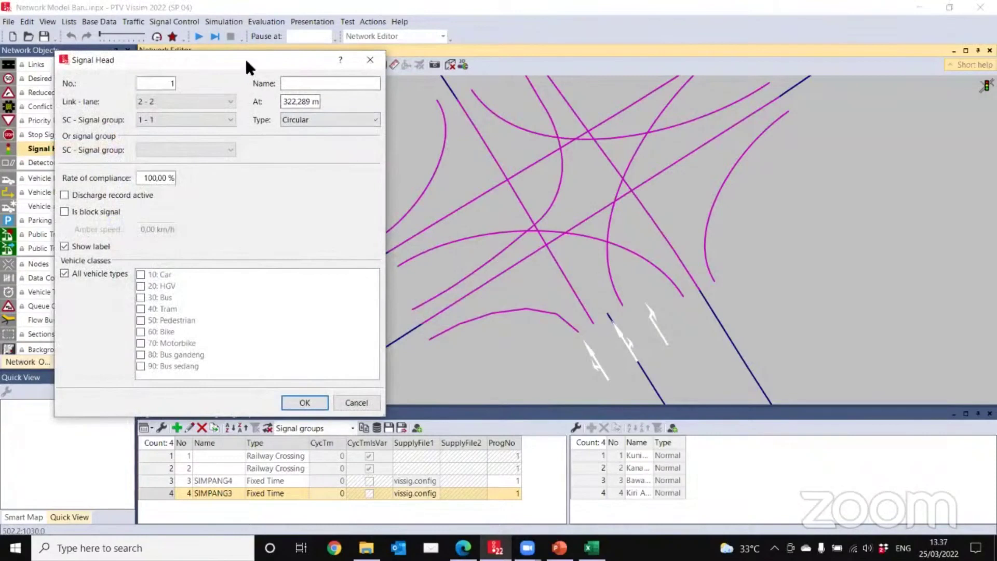
{"action": "left_click_drag", "start_coordinate": [242, 57], "coordinate": [174, 61]}
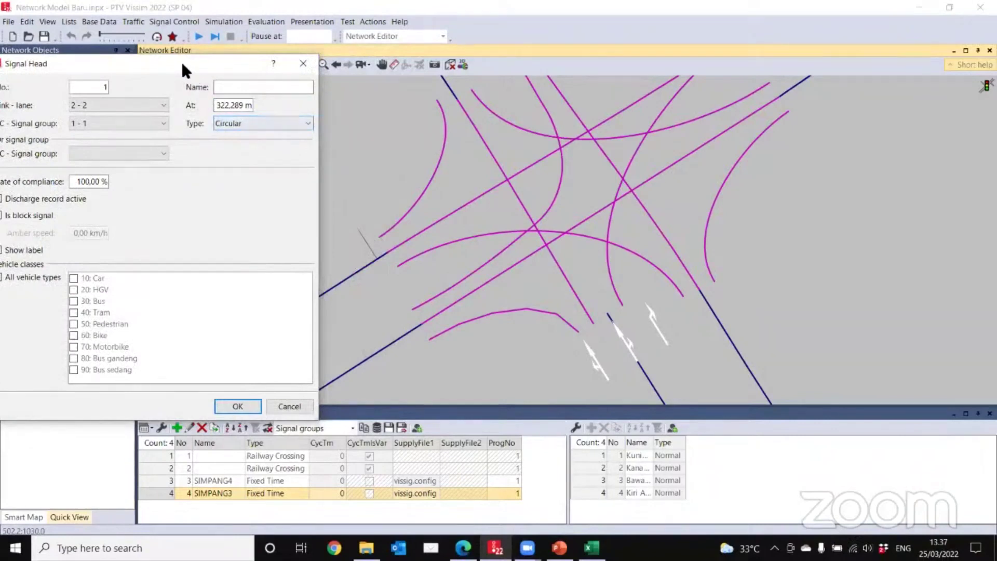
{"action": "left_click_drag", "start_coordinate": [190, 70], "coordinate": [217, 75]}
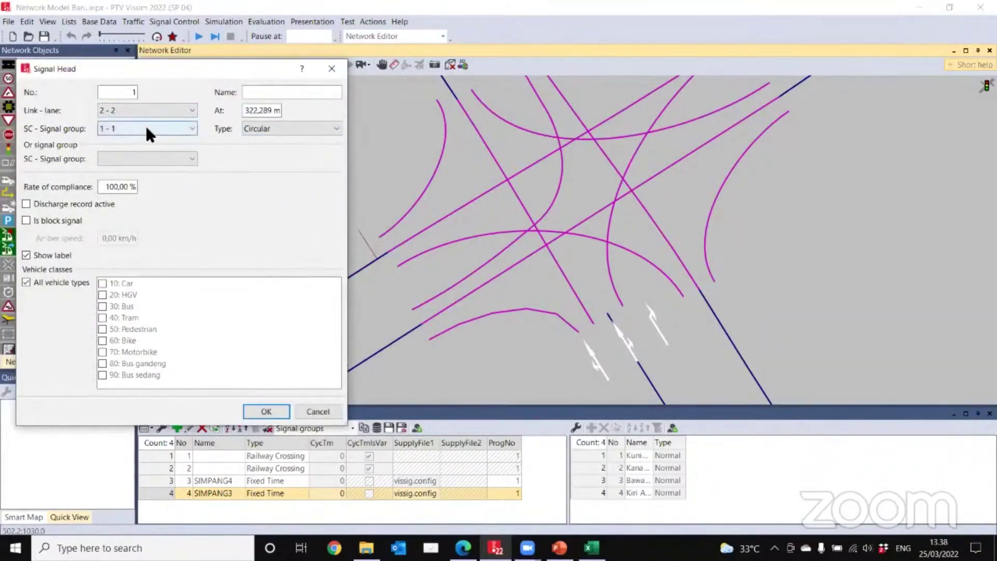
{"action": "left_click", "coordinate": [325, 412]}
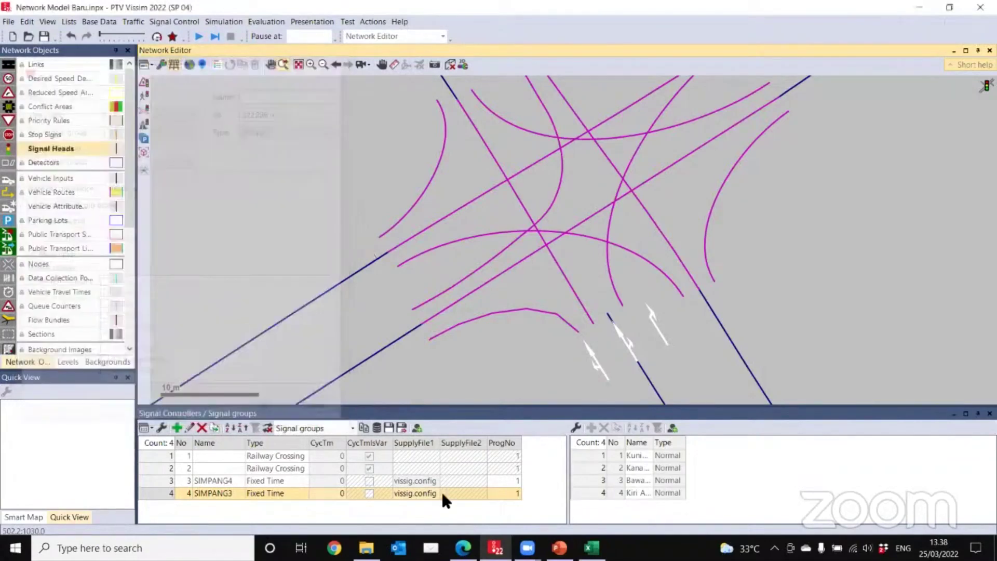
Step: Check the Signal Control workbook in Excel, and in Vissim add a signal head on lane 2 - 2 using signal group 3 - 1: dari BARAT
{"action": "left_click", "coordinate": [592, 547]}
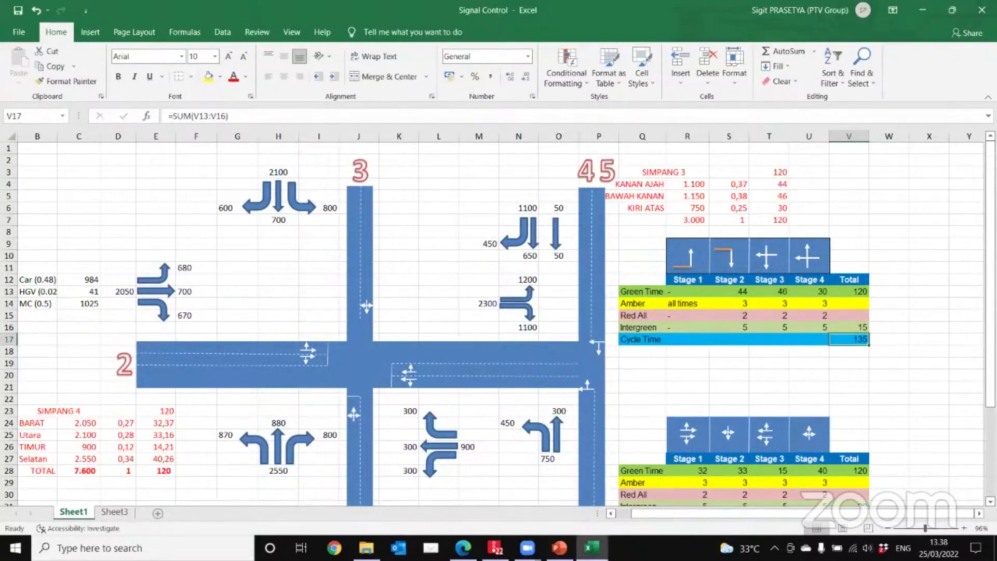
{"action": "left_click", "coordinate": [494, 548]}
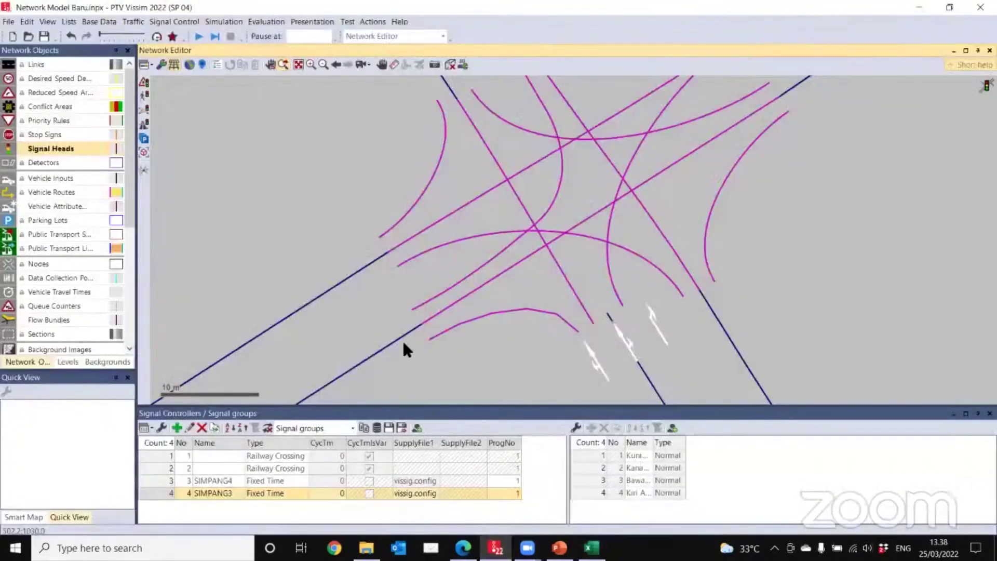
{"action": "right_click", "coordinate": [372, 245]}
{"action": "left_click", "coordinate": [384, 248]}
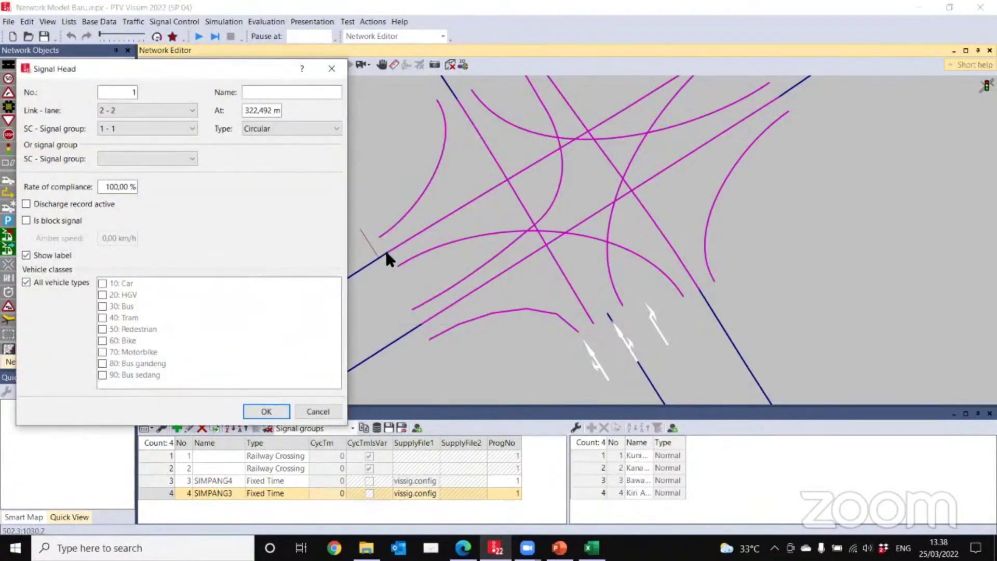
{"action": "left_click", "coordinate": [182, 130]}
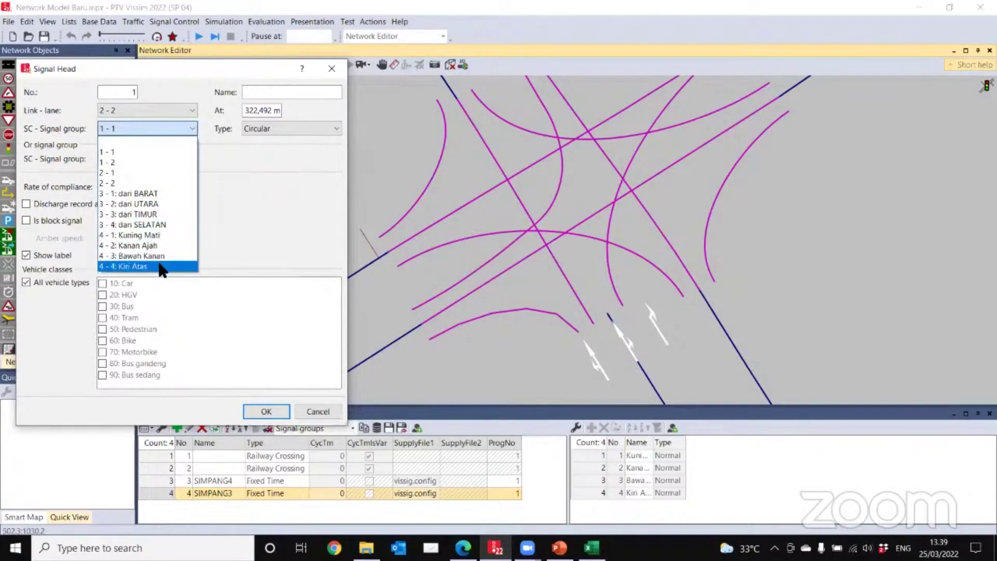
{"action": "left_click", "coordinate": [160, 196]}
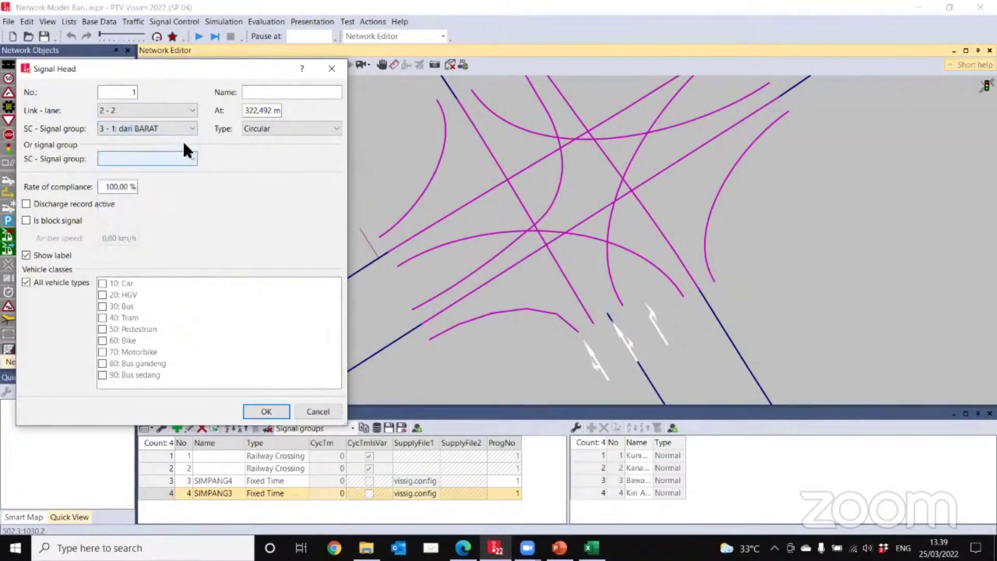
{"action": "left_click", "coordinate": [254, 411]}
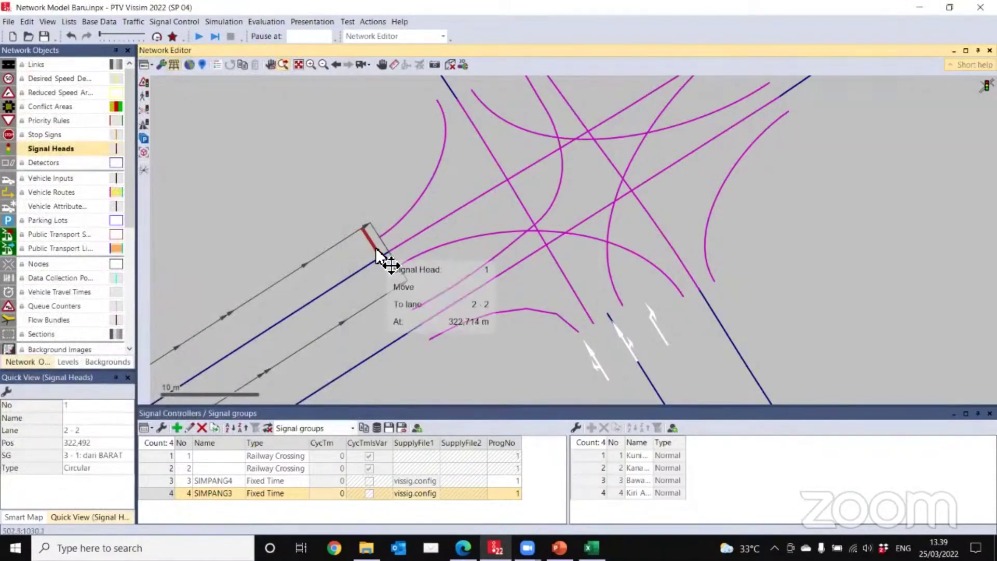
Step: Move the dari BARAT signal head forward to about 323.09 m and duplicate it onto the adjacent lane 2 - 1
{"action": "left_click_drag", "start_coordinate": [380, 248], "coordinate": [398, 267]}
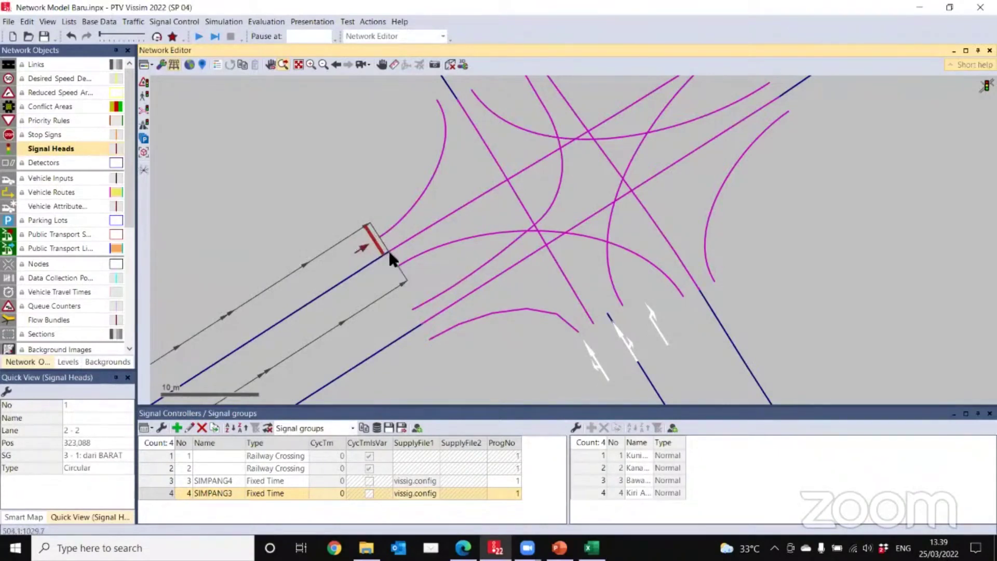
{"action": "left_click_drag", "start_coordinate": [391, 263], "coordinate": [392, 270]}
{"action": "left_click_drag", "start_coordinate": [385, 259], "coordinate": [382, 258]}
{"action": "left_click", "coordinate": [352, 210]}
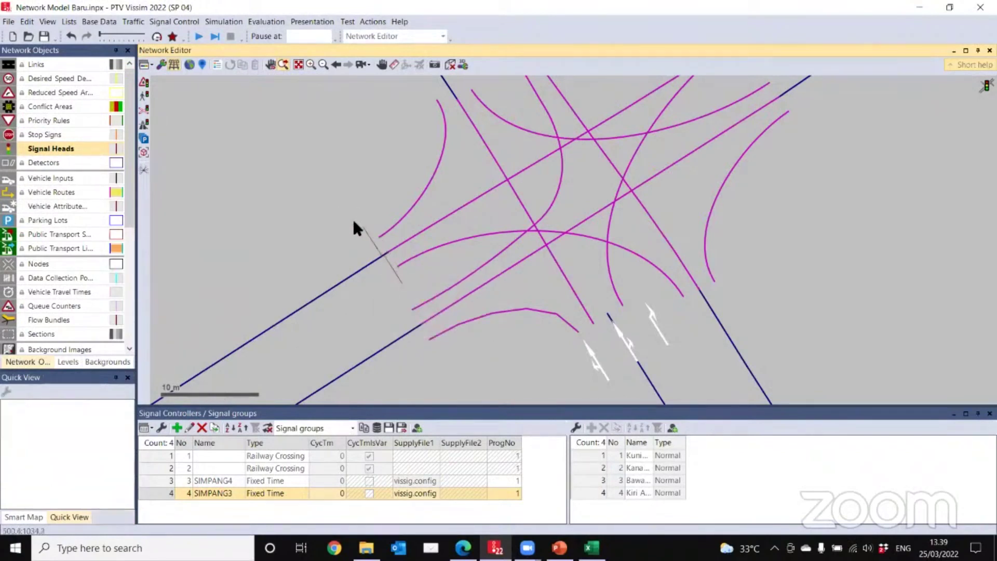
Step: Align the duplicated signal head on lane 2 - 1 with its neighbour, at about 323.3 m
{"action": "scroll", "coordinate": [374, 254], "scroll_direction": "up", "scroll_amount": 1}
{"action": "scroll", "coordinate": [375, 255], "scroll_direction": "up", "scroll_amount": 1}
{"action": "left_click_drag", "start_coordinate": [373, 239], "coordinate": [396, 259]}
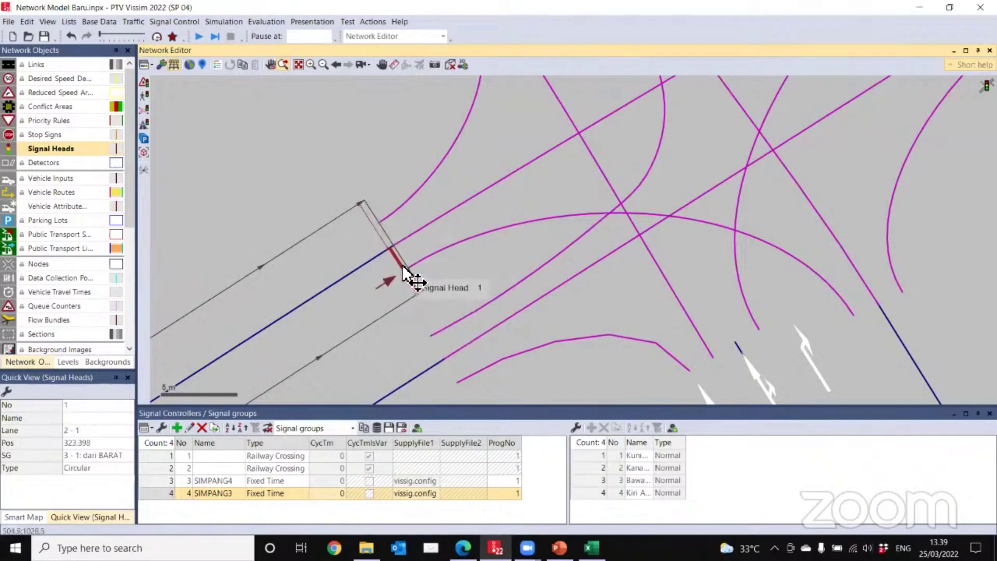
{"action": "left_click_drag", "start_coordinate": [403, 277], "coordinate": [401, 271]}
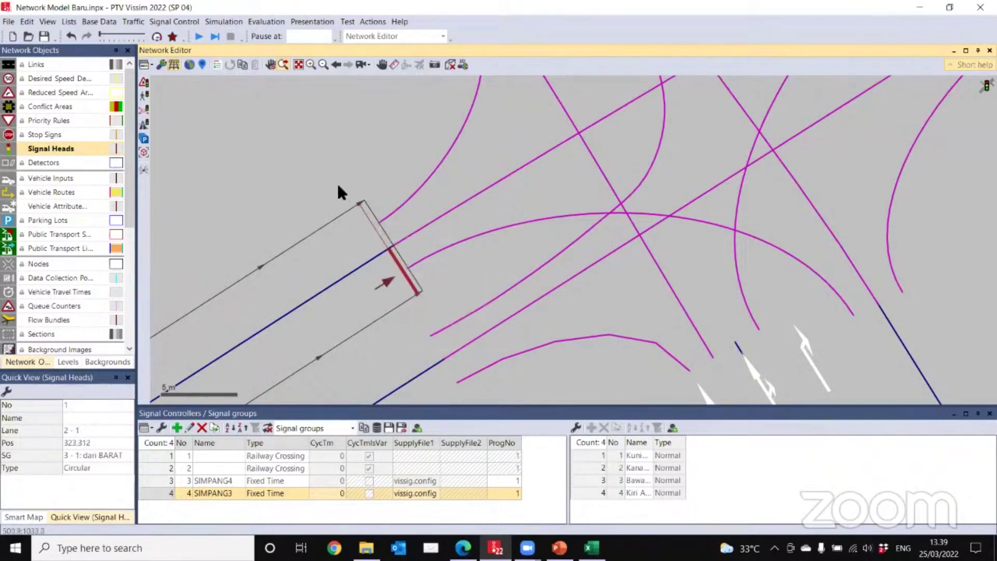
{"action": "left_click", "coordinate": [335, 182]}
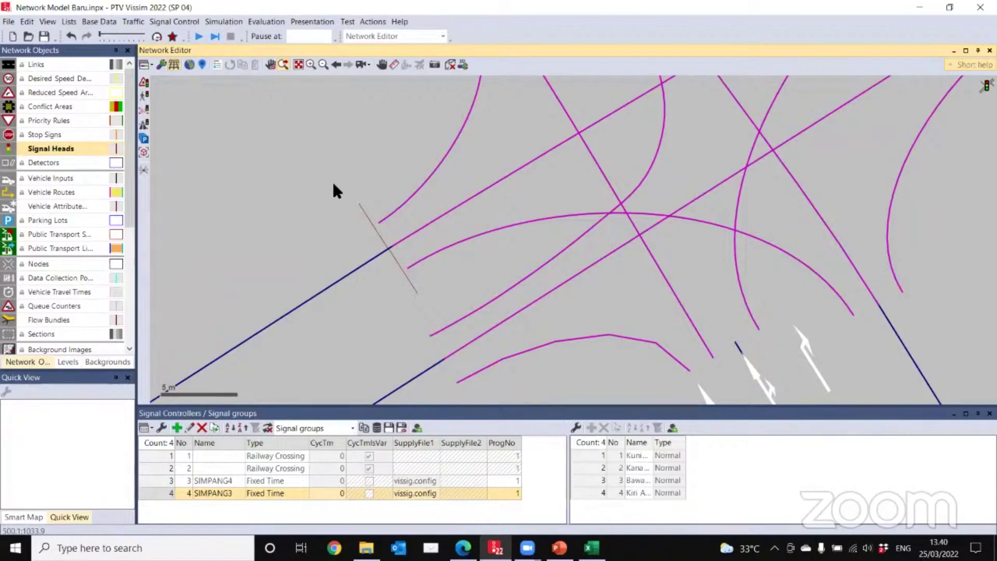
{"action": "scroll", "coordinate": [508, 197], "scroll_direction": "down", "scroll_amount": 5}
{"action": "scroll", "coordinate": [480, 171], "scroll_direction": "up", "scroll_amount": 3}
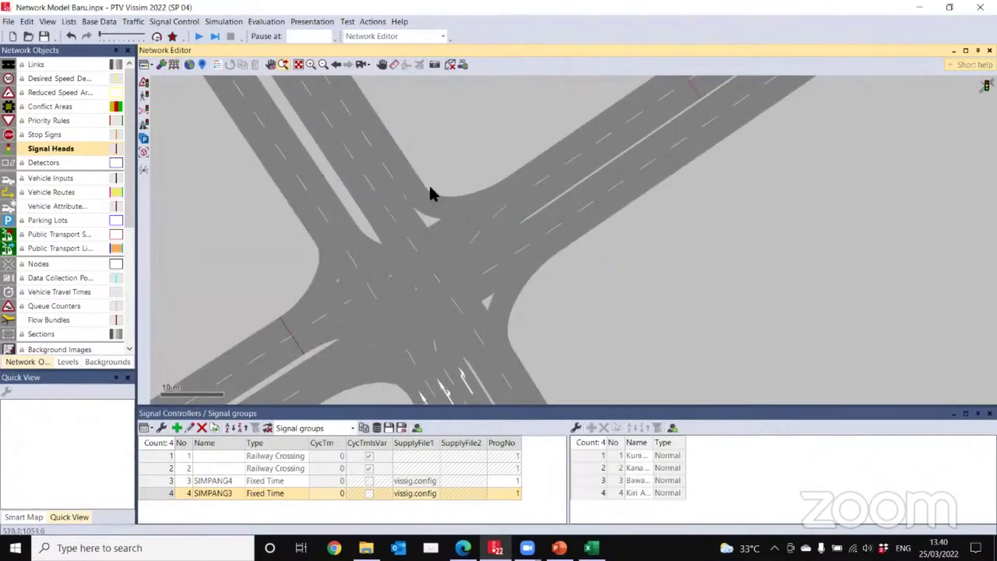
{"action": "left_click_drag", "start_coordinate": [539, 283], "coordinate": [617, 267]}
{"action": "key", "text": "ctrl+a"}
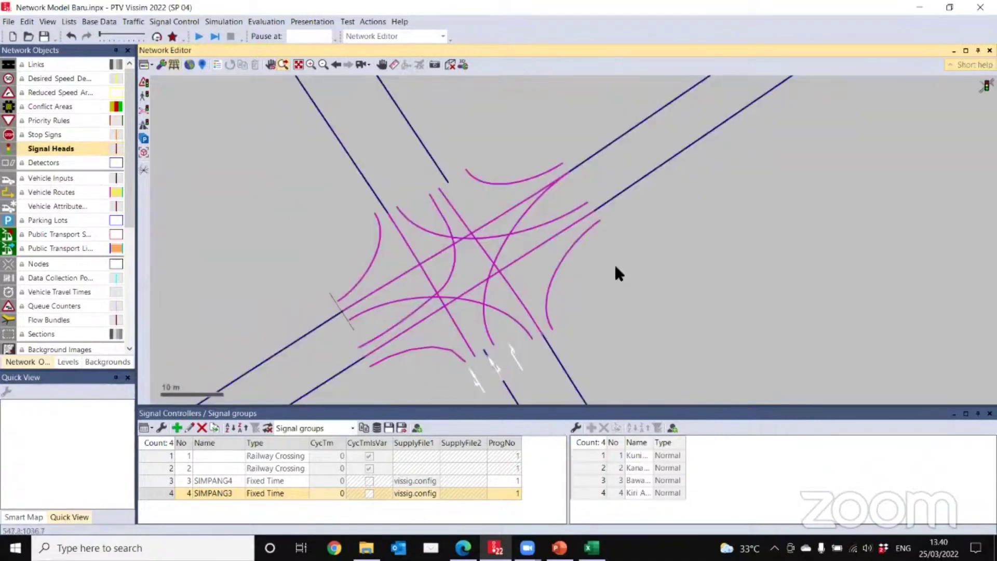
{"action": "scroll", "coordinate": [436, 166], "scroll_direction": "up", "scroll_amount": 3}
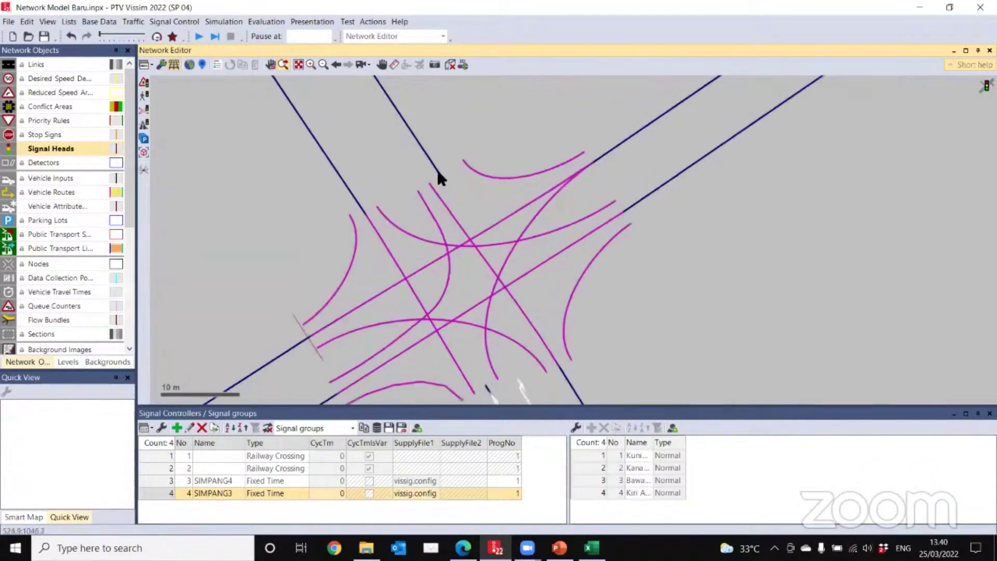
{"action": "right_click", "coordinate": [434, 148]}
{"action": "left_click", "coordinate": [454, 154]}
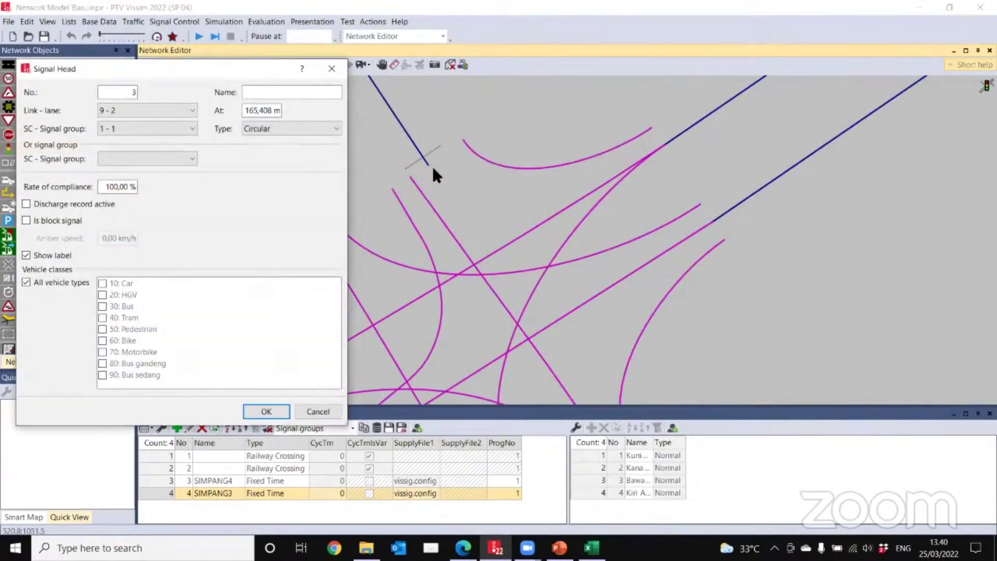
{"action": "left_click", "coordinate": [319, 411]}
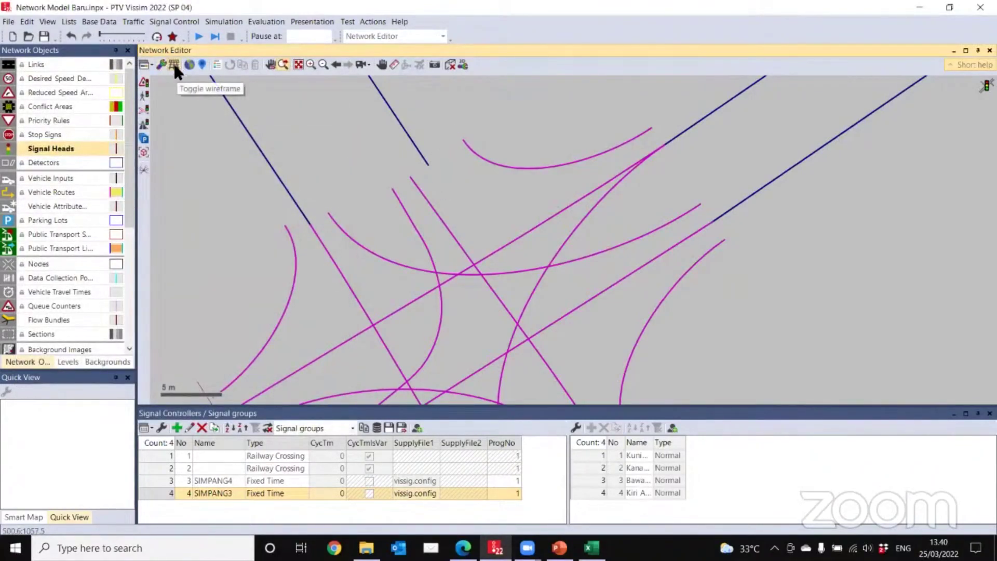
Step: Compare the road surface and wireframe displays around the dari UTARA approach, finishing in wireframe
{"action": "key", "text": "ctrl+w"}
{"action": "key", "text": "ctrl+w"}
{"action": "key", "text": "ctrl+w"}
{"action": "key", "text": "ctrl+w"}
{"action": "key", "text": "ctrl+w"}
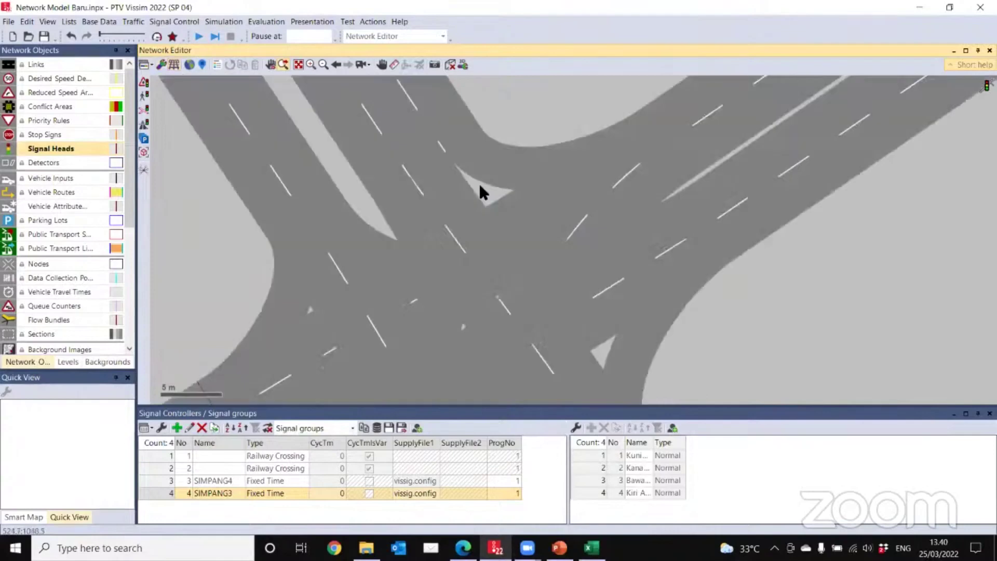
{"action": "key", "text": "ctrl+w"}
{"action": "key", "text": "ctrl+w"}
{"action": "key", "text": "ctrl+w"}
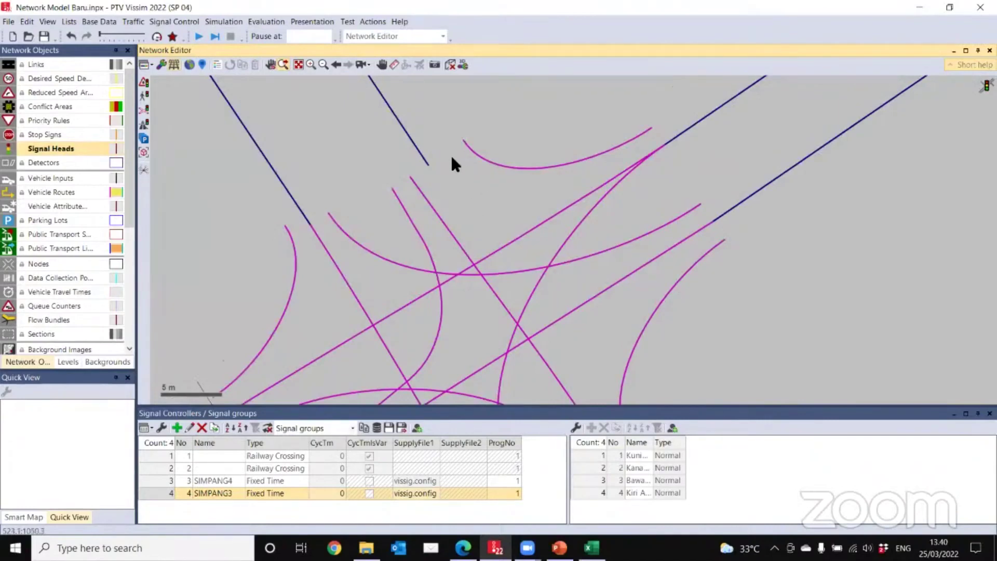
Step: Add a signal head on lane 9 - 2 at about 165.49 m, assigned to signal group 3 - 2: dari UTARA
{"action": "right_click", "coordinate": [438, 141]}
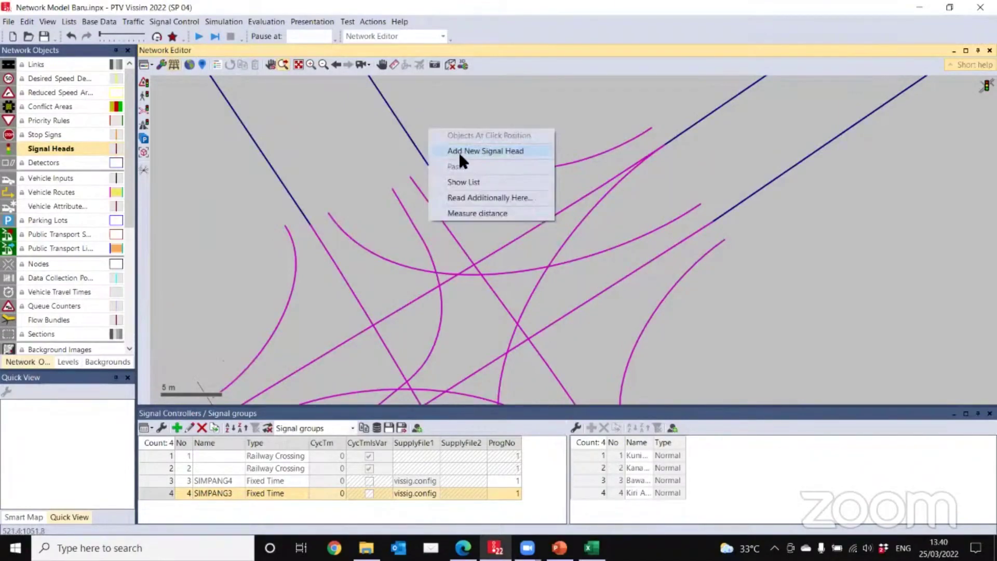
{"action": "left_click", "coordinate": [459, 151]}
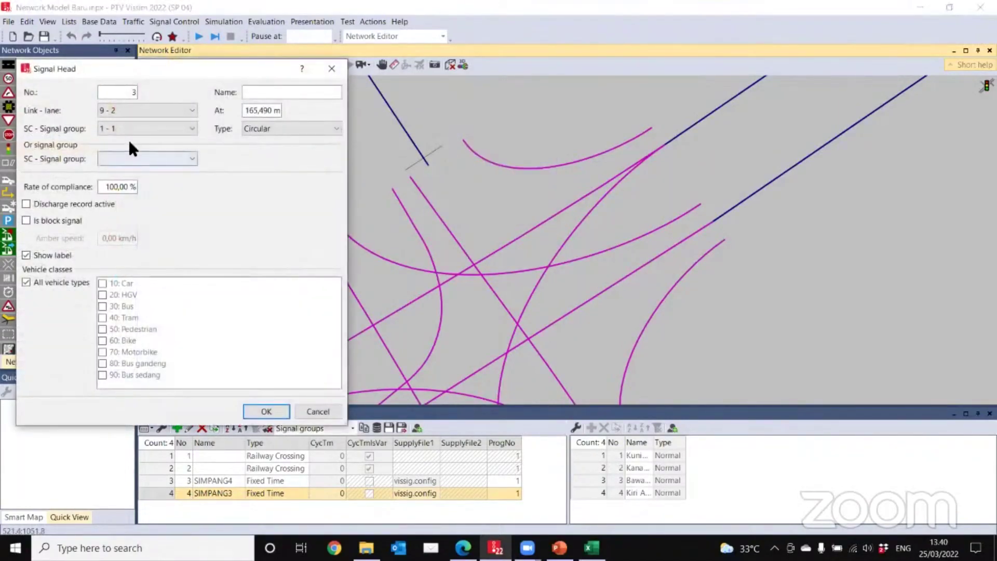
{"action": "left_click", "coordinate": [138, 128]}
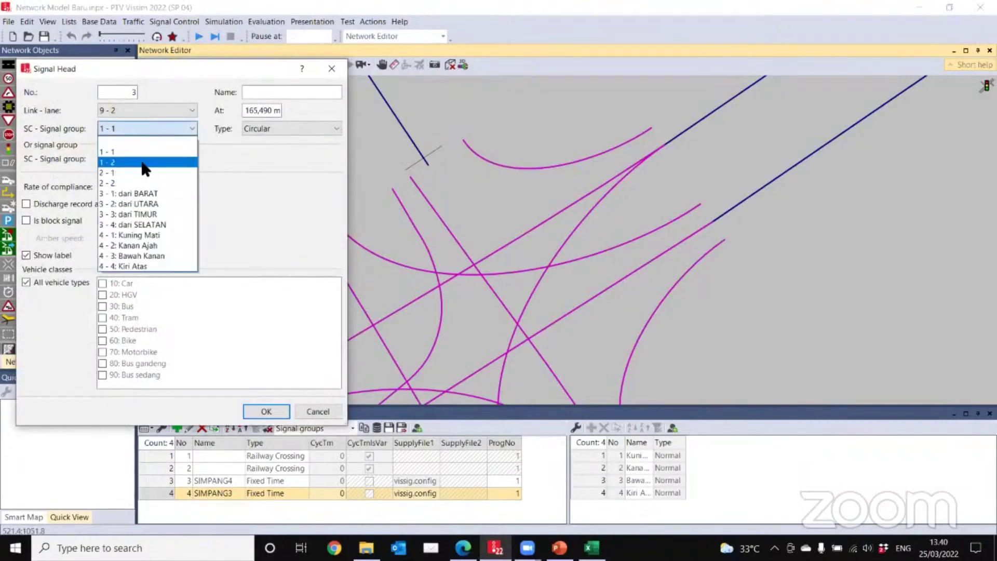
{"action": "left_click", "coordinate": [141, 205]}
{"action": "left_click", "coordinate": [262, 411]}
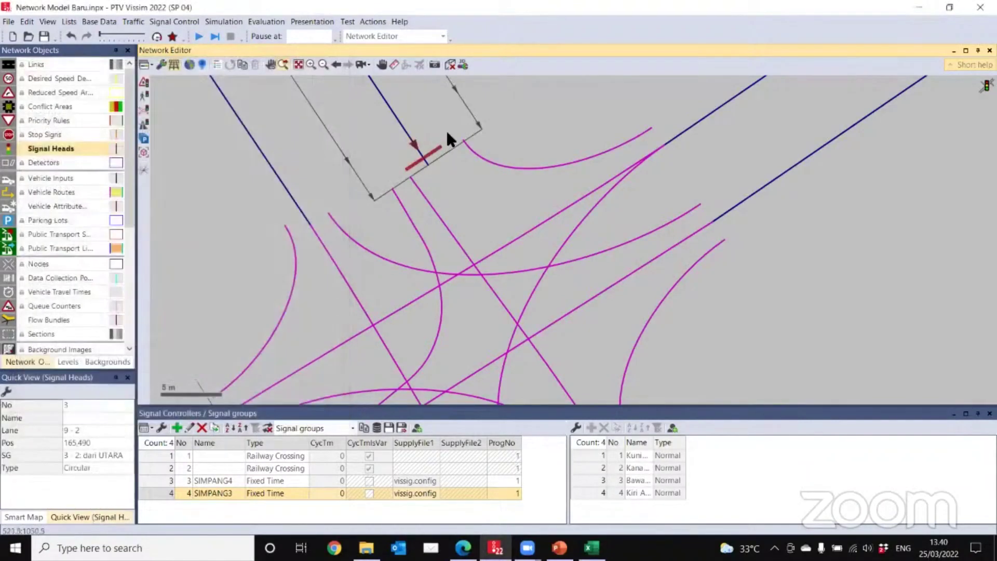
Step: Duplicate the dari UTARA signal head onto an adjacent lane of link 9 and delete the surplus copies
{"action": "scroll", "coordinate": [418, 166], "scroll_direction": "up", "scroll_amount": 2}
{"action": "mouse_move", "coordinate": [424, 154]}
{"action": "left_mouse_down"}
{"action": "mouse_move", "coordinate": [454, 139]}
{"action": "mouse_move", "coordinate": [413, 172]}
{"action": "mouse_move", "coordinate": [410, 138]}
{"action": "left_mouse_up"}
{"action": "left_click", "coordinate": [497, 279]}
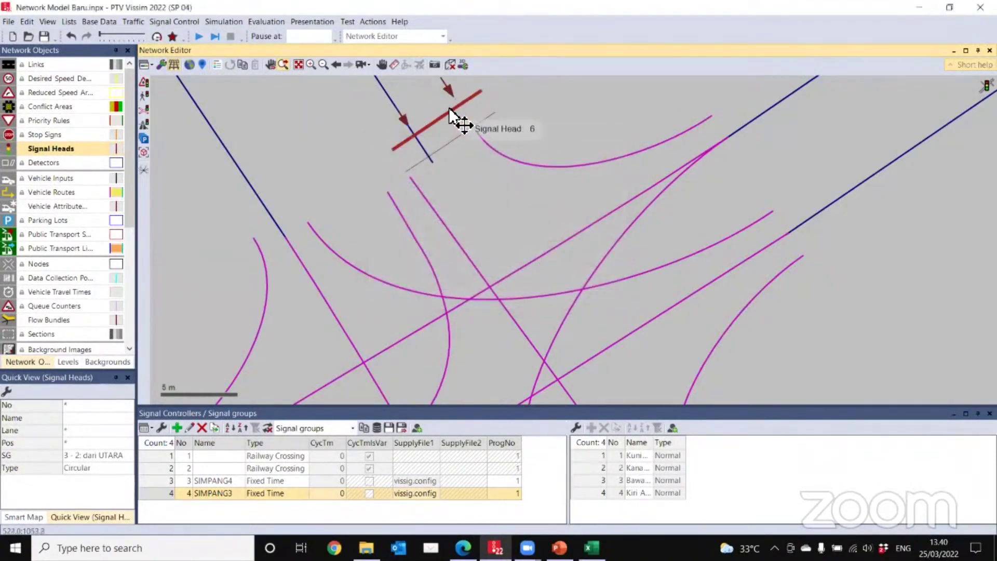
{"action": "mouse_move", "coordinate": [438, 141]}
{"action": "left_mouse_down"}
{"action": "mouse_move", "coordinate": [410, 165]}
{"action": "mouse_move", "coordinate": [398, 162]}
{"action": "left_mouse_up"}
{"action": "key", "text": "Delete"}
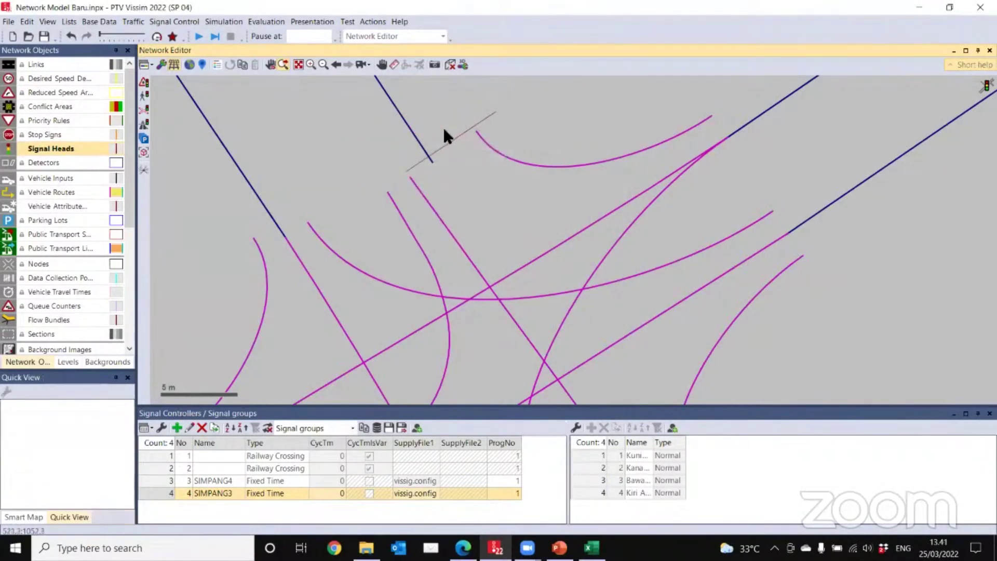
Step: Duplicate the dari UTARA signal head onto lane 9 - 1 at about 165.72 m
{"action": "left_click", "coordinate": [450, 163]}
{"action": "left_click_drag", "start_coordinate": [455, 161], "coordinate": [404, 177]}
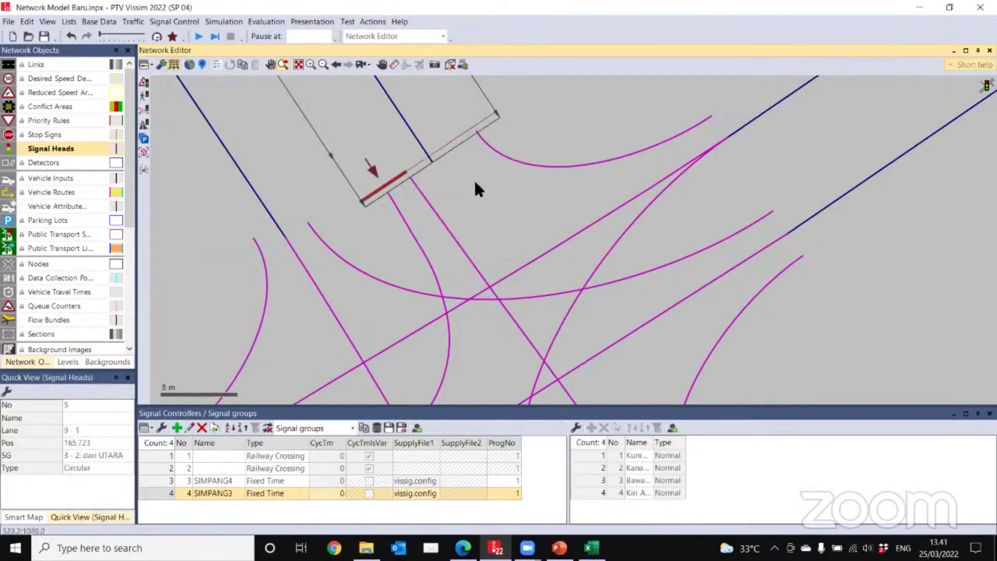
{"action": "left_click", "coordinate": [475, 182]}
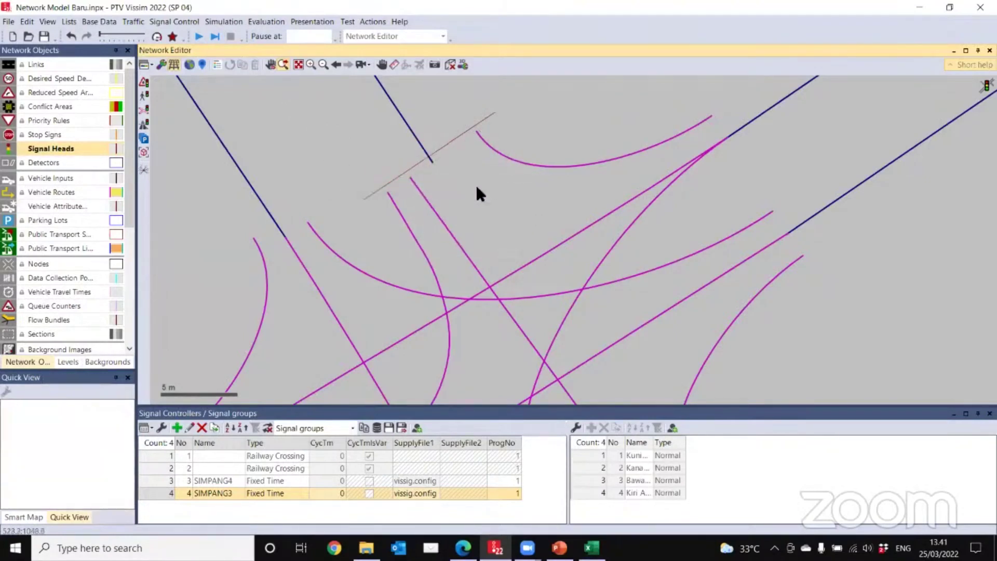
Step: Move the signal head on lane 9 - 3 nearer to the end of the link, to about 166.13 m
{"action": "left_click", "coordinate": [461, 149]}
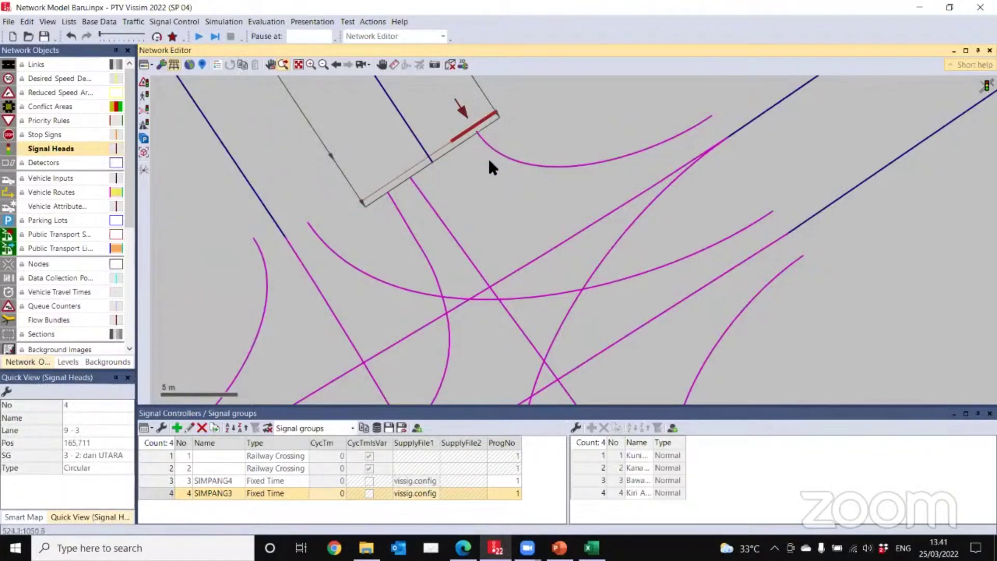
{"action": "left_click_drag", "start_coordinate": [490, 158], "coordinate": [466, 213]}
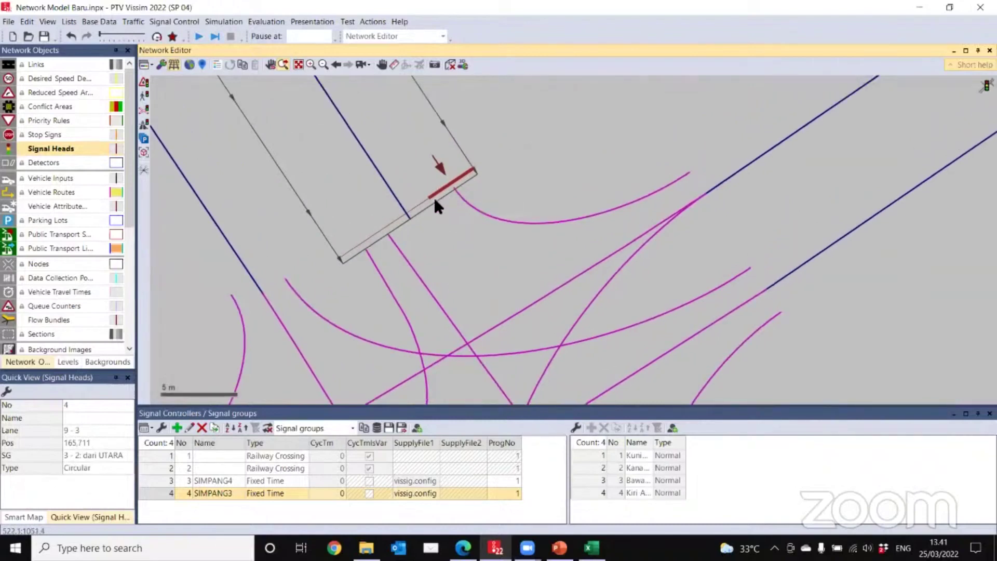
{"action": "scroll", "coordinate": [463, 189], "scroll_direction": "up", "scroll_amount": 3}
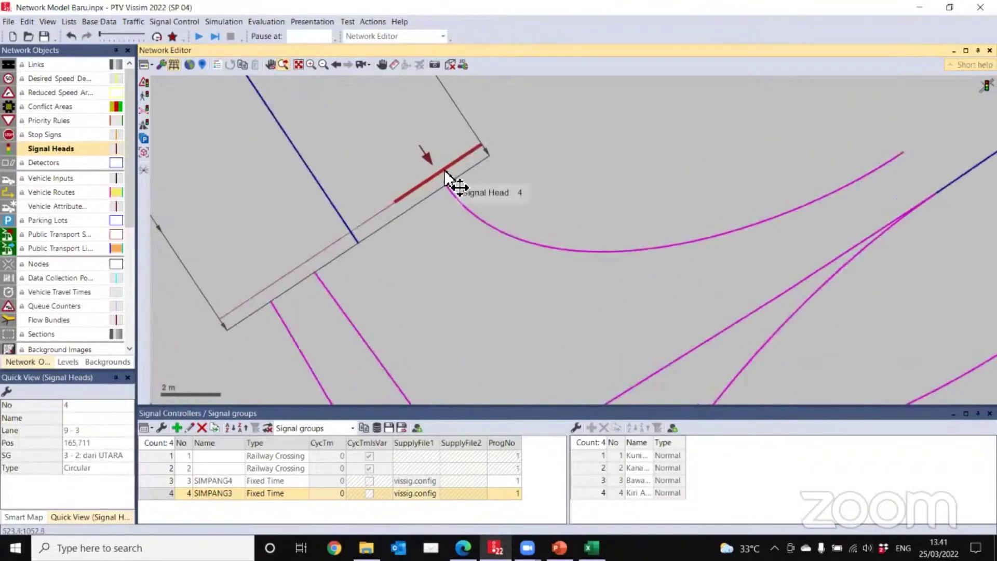
{"action": "mouse_move", "coordinate": [445, 171]}
{"action": "left_mouse_down"}
{"action": "mouse_move", "coordinate": [465, 206]}
{"action": "mouse_move", "coordinate": [503, 230]}
{"action": "mouse_move", "coordinate": [464, 243]}
{"action": "mouse_move", "coordinate": [583, 275]}
{"action": "mouse_move", "coordinate": [450, 207]}
{"action": "mouse_move", "coordinate": [437, 176]}
{"action": "mouse_move", "coordinate": [447, 181]}
{"action": "left_mouse_up"}
{"action": "scroll", "coordinate": [450, 179], "scroll_direction": "up", "scroll_amount": 2}
{"action": "scroll", "coordinate": [442, 183], "scroll_direction": "up", "scroll_amount": 4}
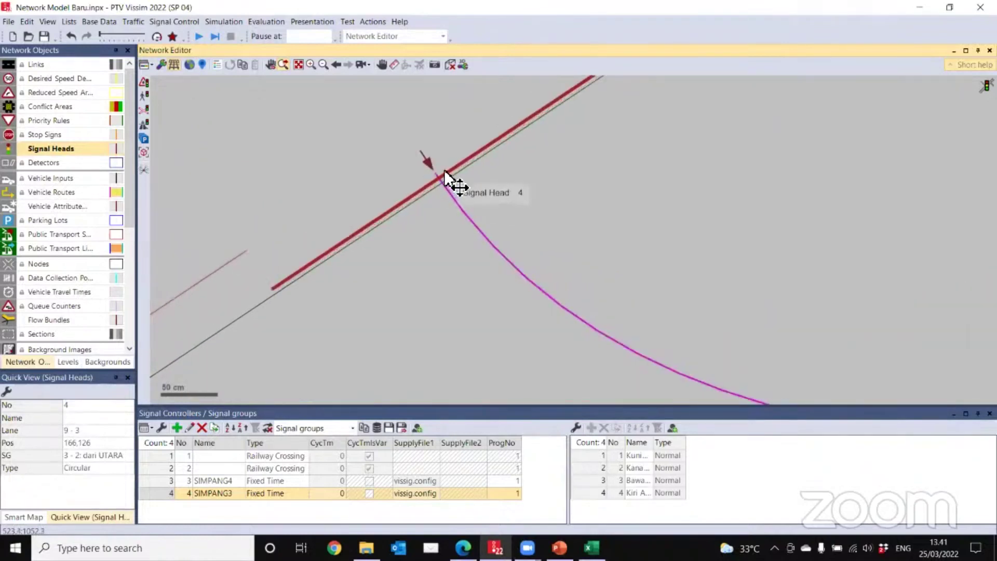
{"action": "left_click_drag", "start_coordinate": [444, 170], "coordinate": [447, 168]}
Step: Align the remaining dari UTARA signal heads on link 9 with the one on lane 9 - 3
{"action": "left_click_drag", "start_coordinate": [392, 300], "coordinate": [602, 153]}
{"action": "scroll", "coordinate": [602, 154], "scroll_direction": "down", "scroll_amount": 1}
{"action": "scroll", "coordinate": [507, 207], "scroll_direction": "down", "scroll_amount": 1}
{"action": "left_click_drag", "start_coordinate": [456, 178], "coordinate": [465, 190]}
{"action": "left_click_drag", "start_coordinate": [275, 339], "coordinate": [506, 167]}
{"action": "left_click", "coordinate": [693, 185]}
Step: Add a signal head on lane 3 - 1 at about 269.76 m, assigned to 3 - 3: dari TIMUR, and duplicate it onto the adjacent lane
{"action": "scroll", "coordinate": [753, 200], "scroll_direction": "down", "scroll_amount": 2}
{"action": "scroll", "coordinate": [805, 209], "scroll_direction": "down", "scroll_amount": 1}
{"action": "left_click_drag", "start_coordinate": [805, 209], "coordinate": [311, 214]}
{"action": "scroll", "coordinate": [699, 224], "scroll_direction": "down", "scroll_amount": 4}
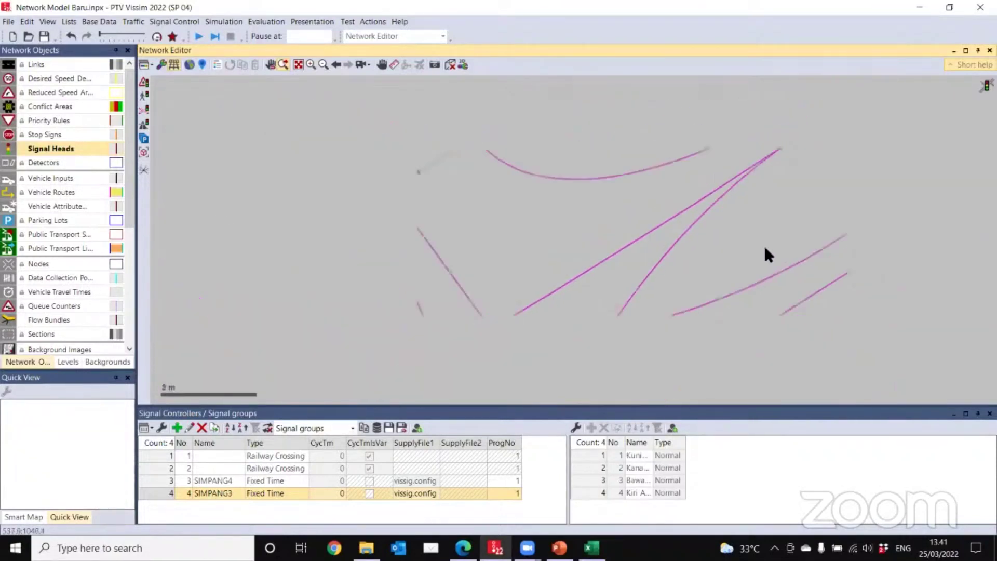
{"action": "left_click_drag", "start_coordinate": [785, 242], "coordinate": [556, 232]}
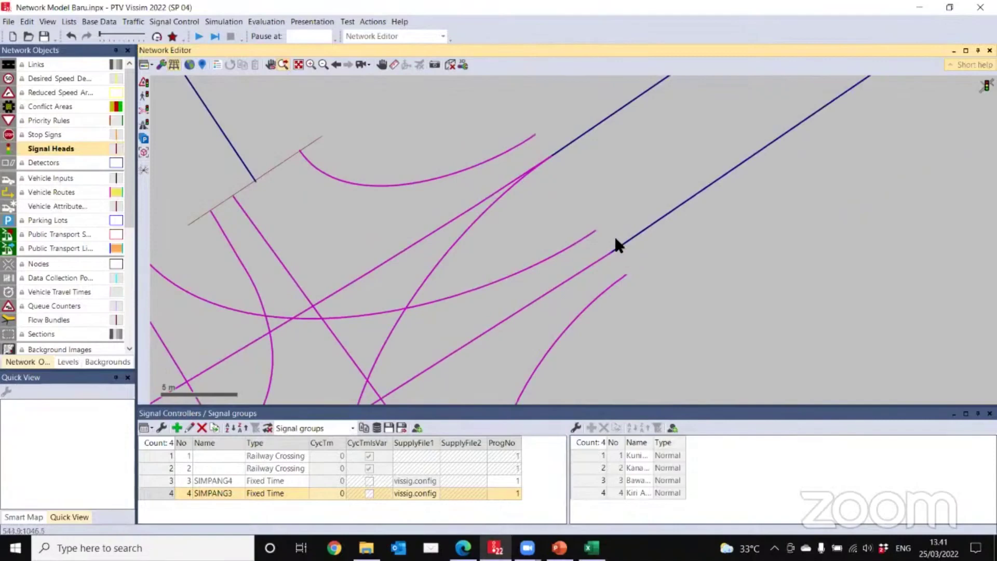
{"action": "right_click", "coordinate": [616, 244]}
{"action": "left_click", "coordinate": [642, 244]}
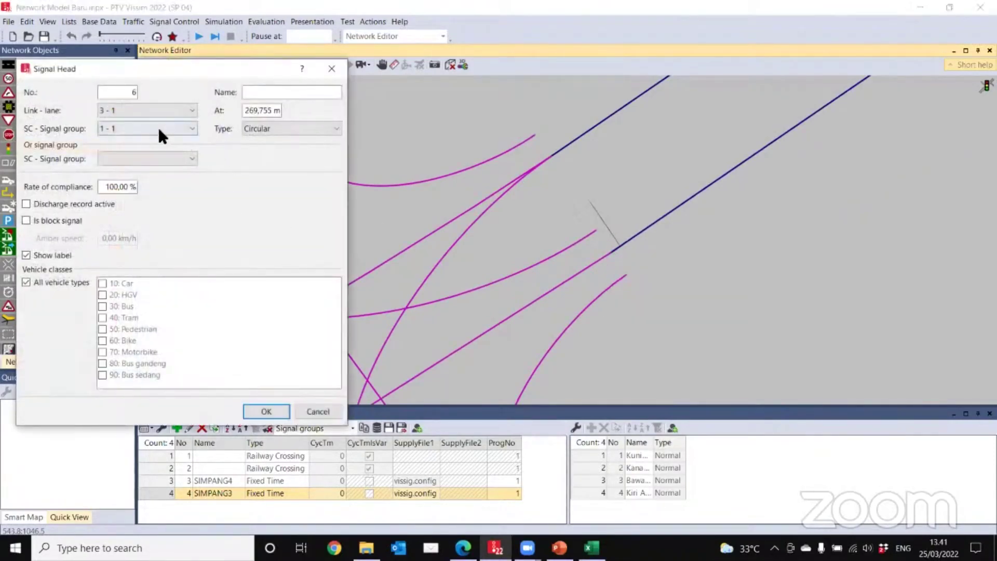
{"action": "left_click", "coordinate": [159, 130]}
{"action": "left_click", "coordinate": [152, 217]}
{"action": "left_click", "coordinate": [259, 408]}
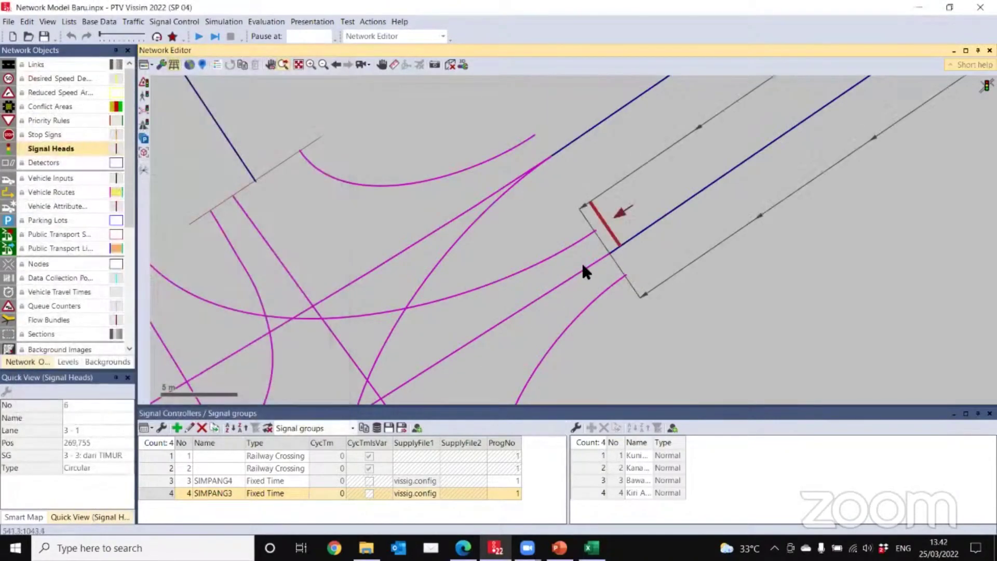
{"action": "left_click_drag", "start_coordinate": [616, 239], "coordinate": [436, 236]}
{"action": "left_click", "coordinate": [623, 341]}
Step: Add a signal head on lane 5 - 3 at about 119.45 m, assigned to 3 - 4: dari SELATAN, and duplicate it onto the other two lanes
{"action": "scroll", "coordinate": [644, 294], "scroll_direction": "down", "scroll_amount": 2}
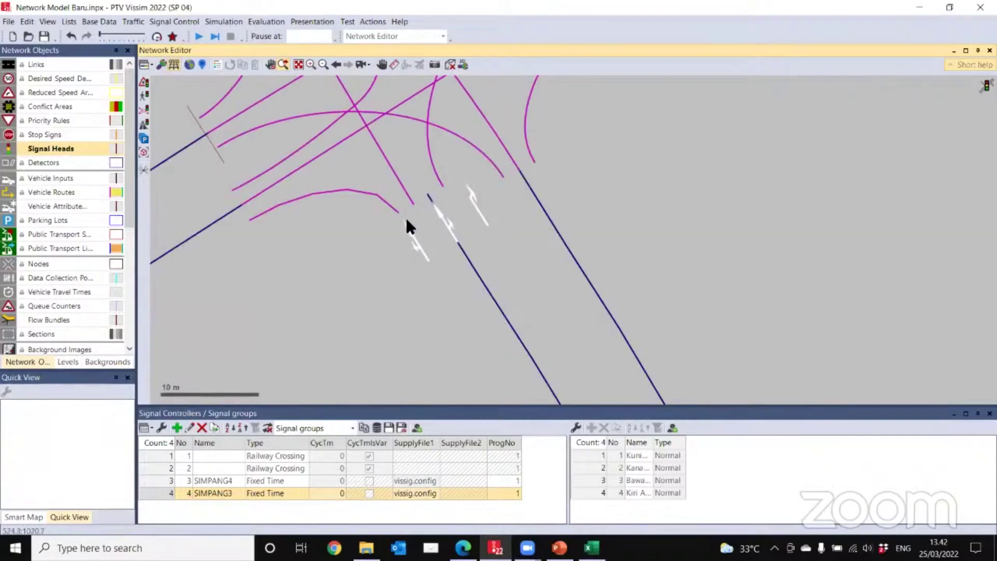
{"action": "right_click", "coordinate": [403, 217]}
{"action": "left_click", "coordinate": [424, 218]}
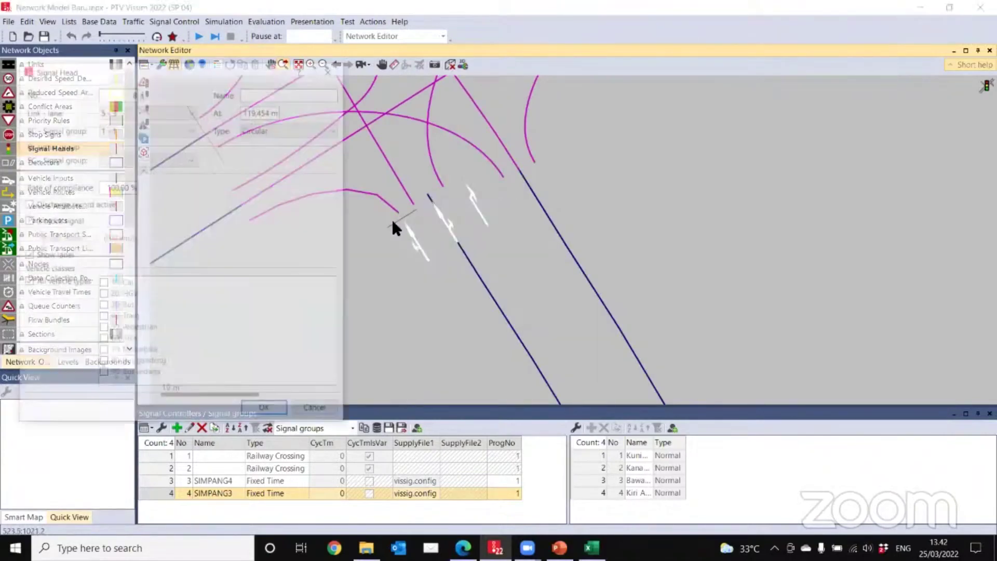
{"action": "left_click", "coordinate": [181, 129]}
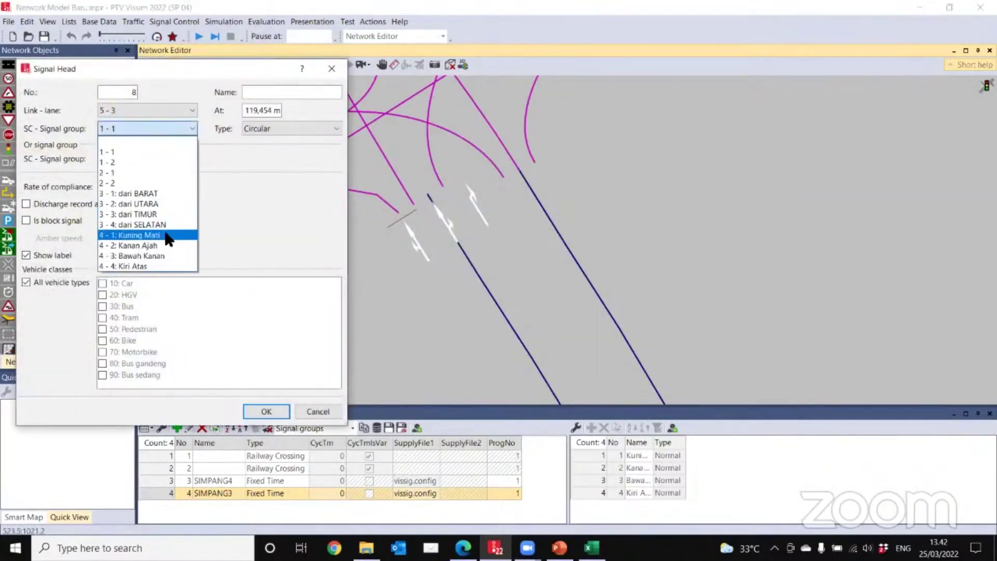
{"action": "left_click", "coordinate": [150, 224]}
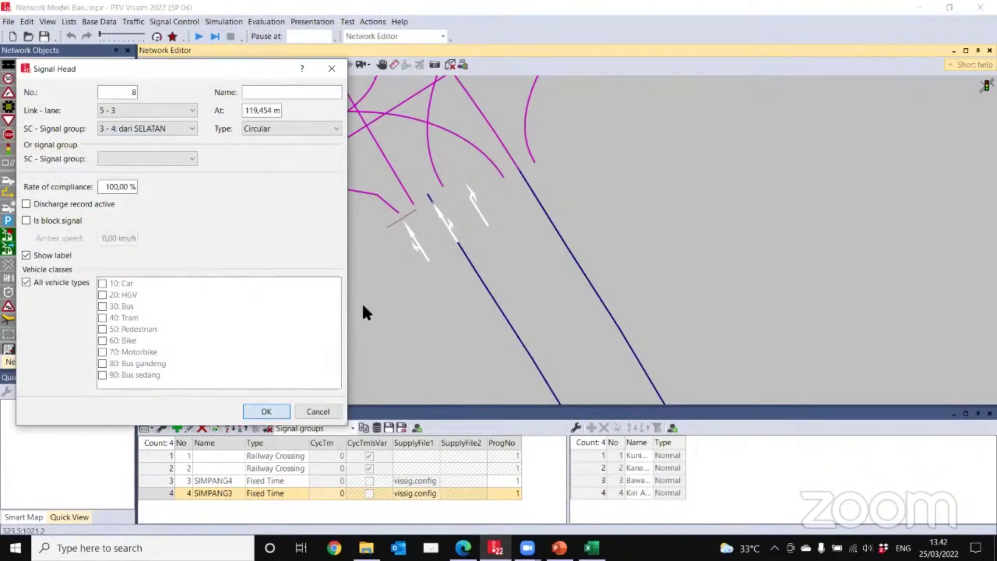
{"action": "key", "text": "Return"}
{"action": "left_click_drag", "start_coordinate": [422, 214], "coordinate": [455, 189]}
{"action": "left_click", "coordinate": [668, 181]}
Step: Turn off the wireframe display over the four-leg junction and run the simulation, saving the network changes
{"action": "scroll", "coordinate": [662, 179], "scroll_direction": "down", "scroll_amount": 5}
{"action": "left_click_drag", "start_coordinate": [544, 264], "coordinate": [516, 287]}
{"action": "left_click", "coordinate": [168, 65]}
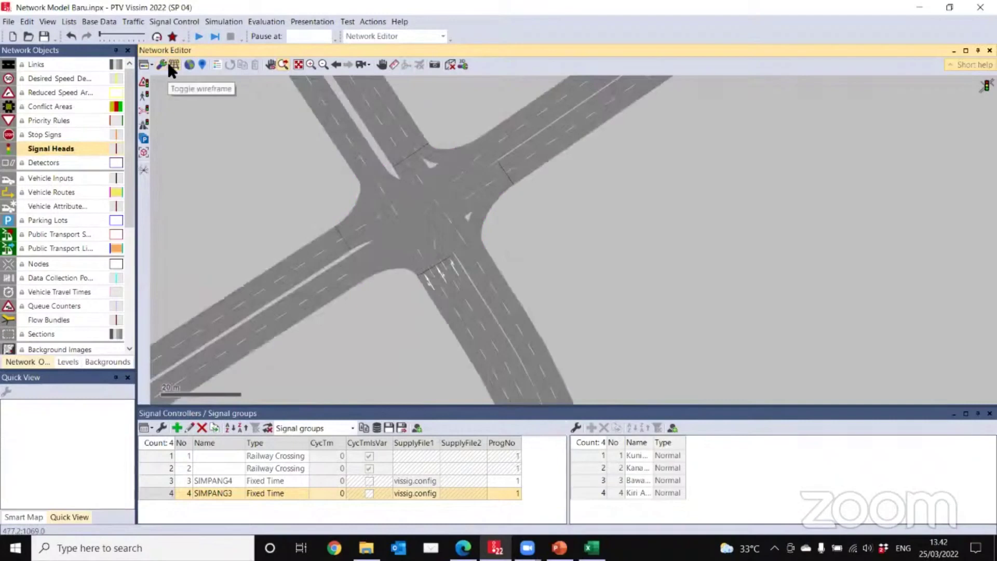
{"action": "left_click", "coordinate": [197, 36]}
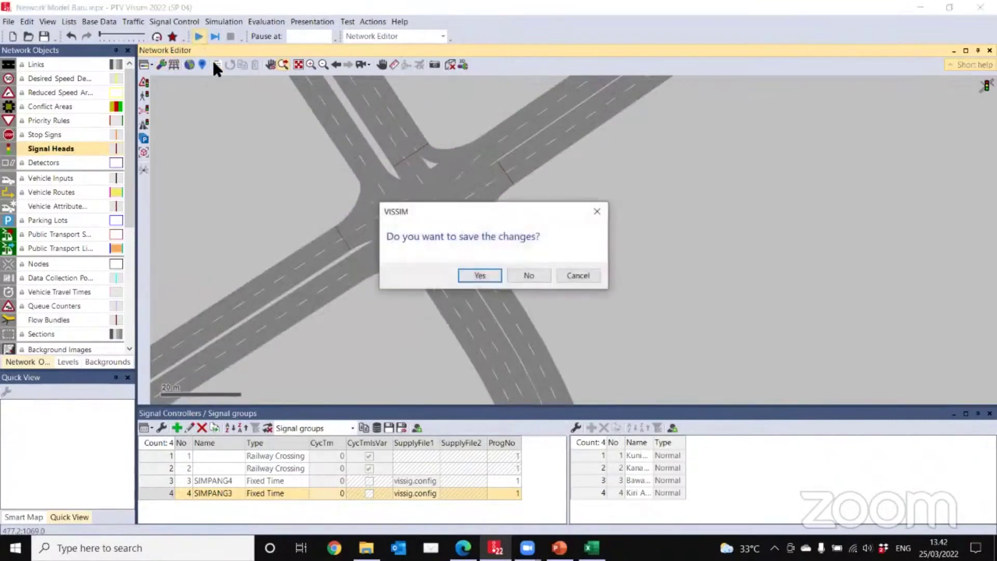
{"action": "left_click", "coordinate": [473, 273]}
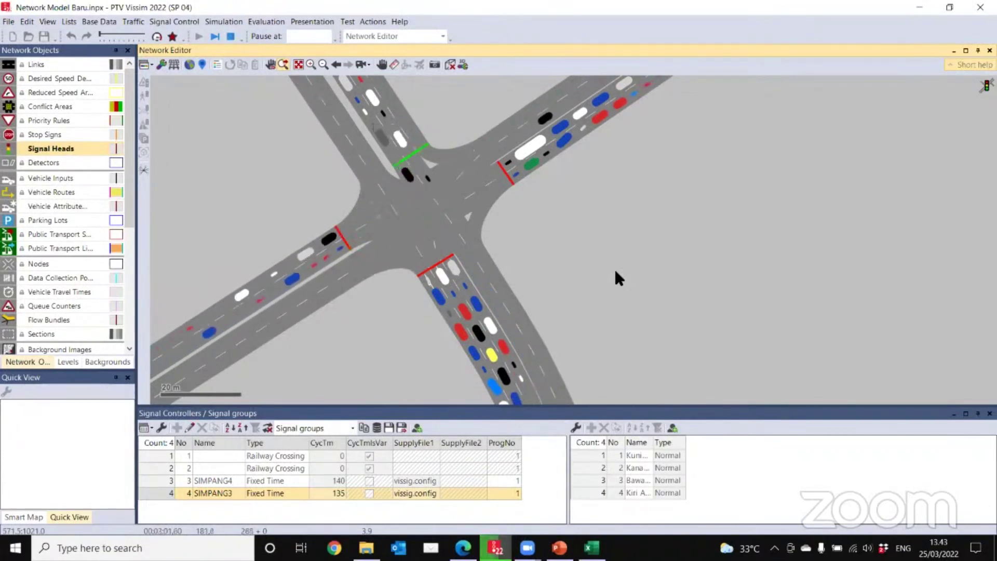
Step: Examine the simulated traffic at the four-leg and three-leg junctions, and stop the simulation, ignoring its warnings
{"action": "scroll", "coordinate": [605, 244], "scroll_direction": "down", "scroll_amount": 3}
{"action": "scroll", "coordinate": [600, 267], "scroll_direction": "down", "scroll_amount": 1}
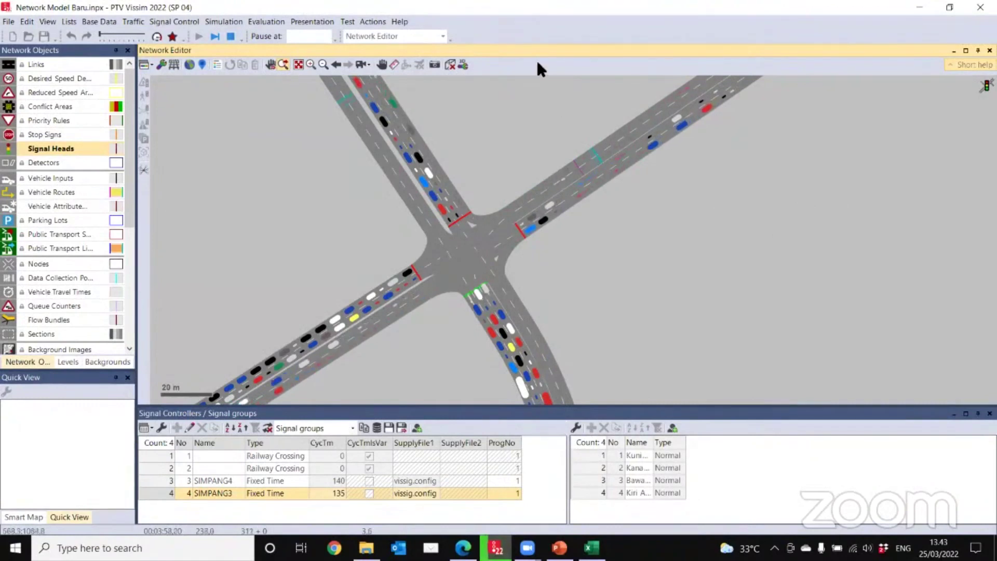
{"action": "left_click_drag", "start_coordinate": [668, 203], "coordinate": [257, 252]}
{"action": "scroll", "coordinate": [479, 205], "scroll_direction": "down", "scroll_amount": 2}
{"action": "left_click_drag", "start_coordinate": [500, 244], "coordinate": [484, 457]}
{"action": "scroll", "coordinate": [570, 242], "scroll_direction": "up", "scroll_amount": 1}
{"action": "left_click_drag", "start_coordinate": [547, 253], "coordinate": [442, 286]}
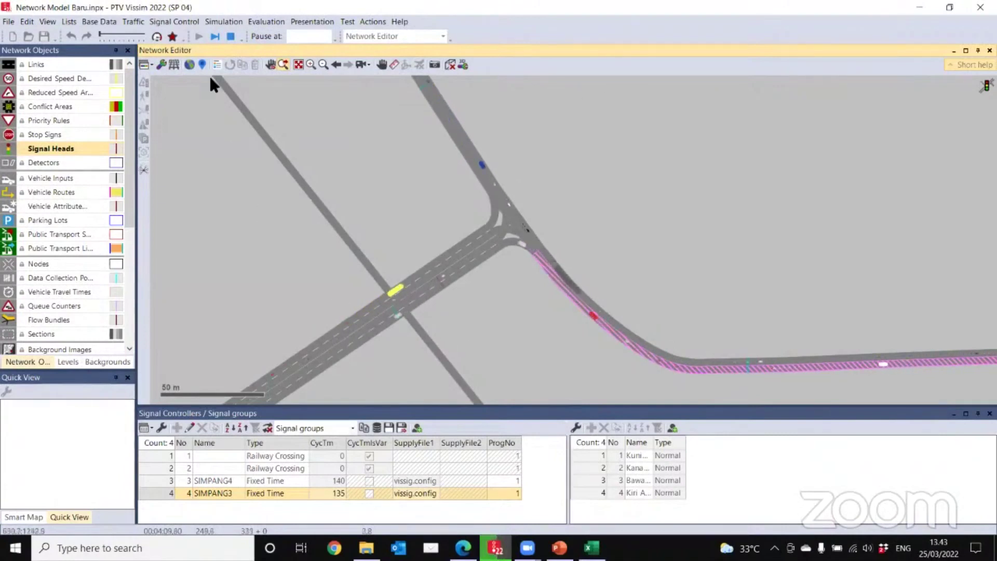
{"action": "left_click", "coordinate": [231, 36]}
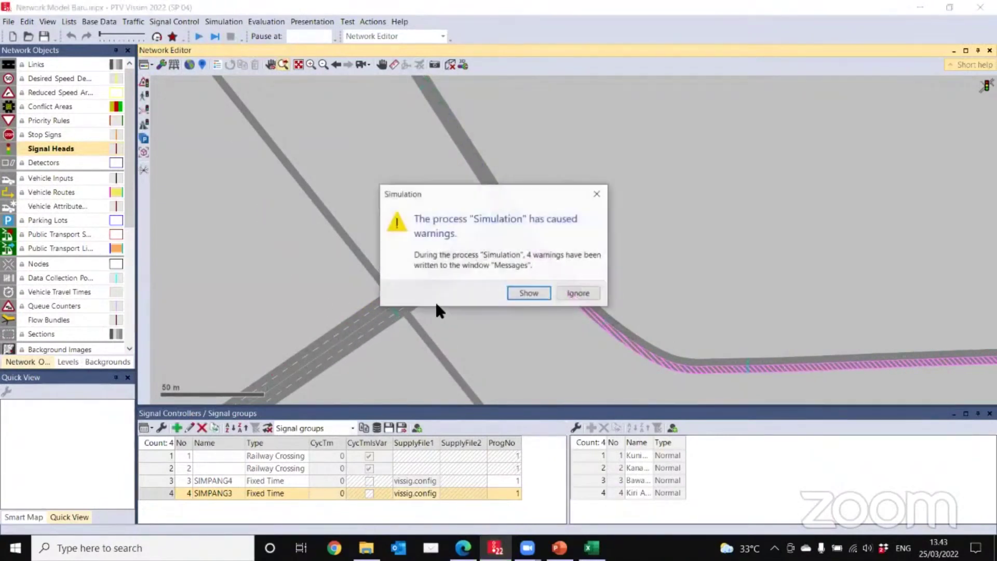
{"action": "left_click", "coordinate": [577, 294]}
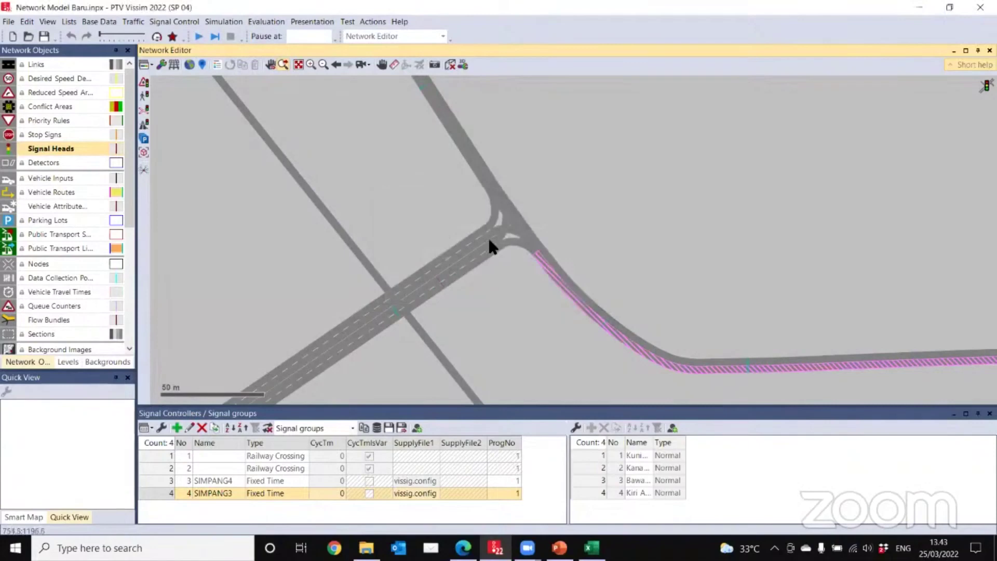
Step: Add a signal head on lane 10016 - 1 at 0.041 m at the three-leg junction, assigned to signal group 4 - 1: Kuning Mati
{"action": "scroll", "coordinate": [487, 235], "scroll_direction": "up", "scroll_amount": 4}
{"action": "scroll", "coordinate": [488, 194], "scroll_direction": "up", "scroll_amount": 2}
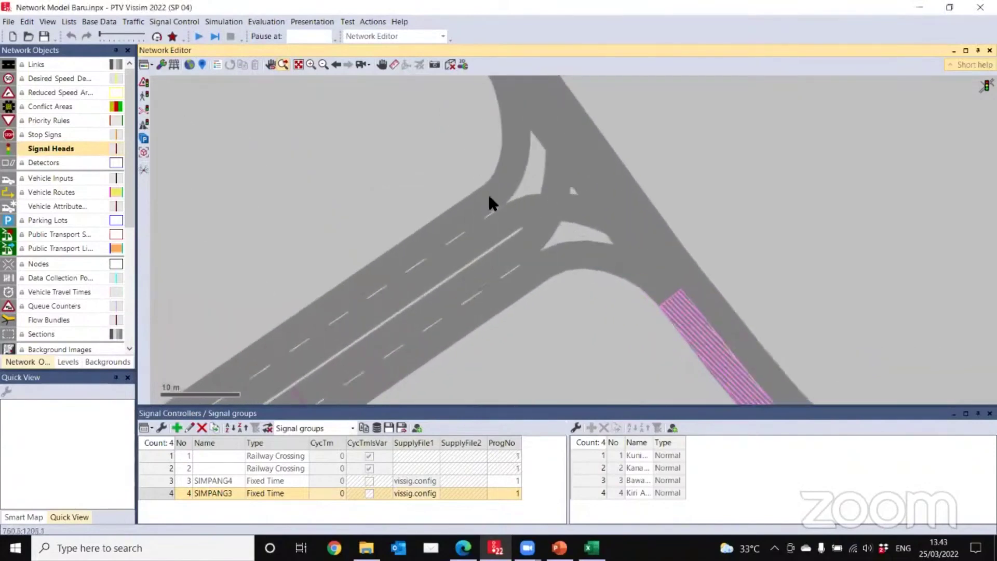
{"action": "right_click", "coordinate": [488, 192]}
{"action": "key", "text": "Escape"}
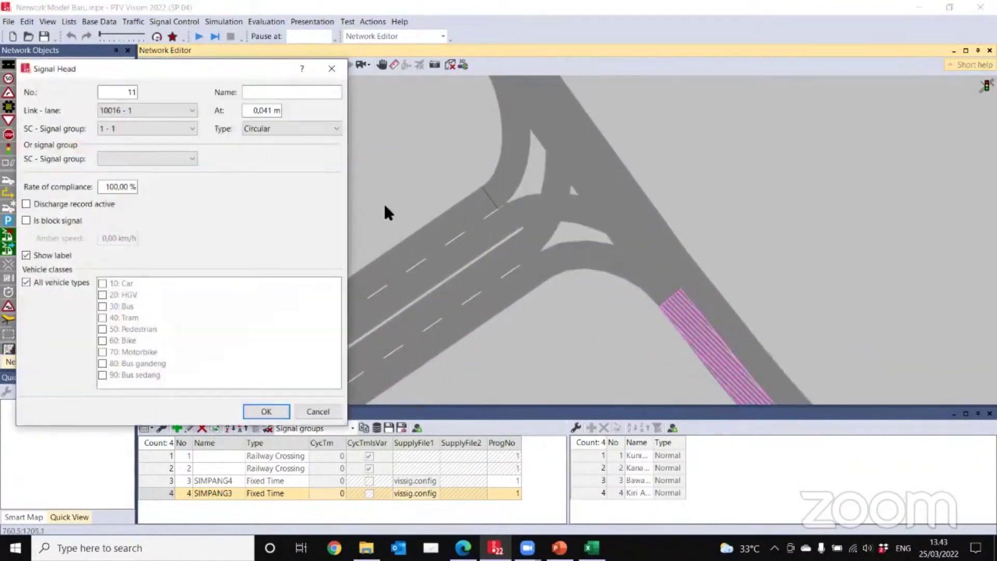
{"action": "left_click", "coordinate": [178, 127]}
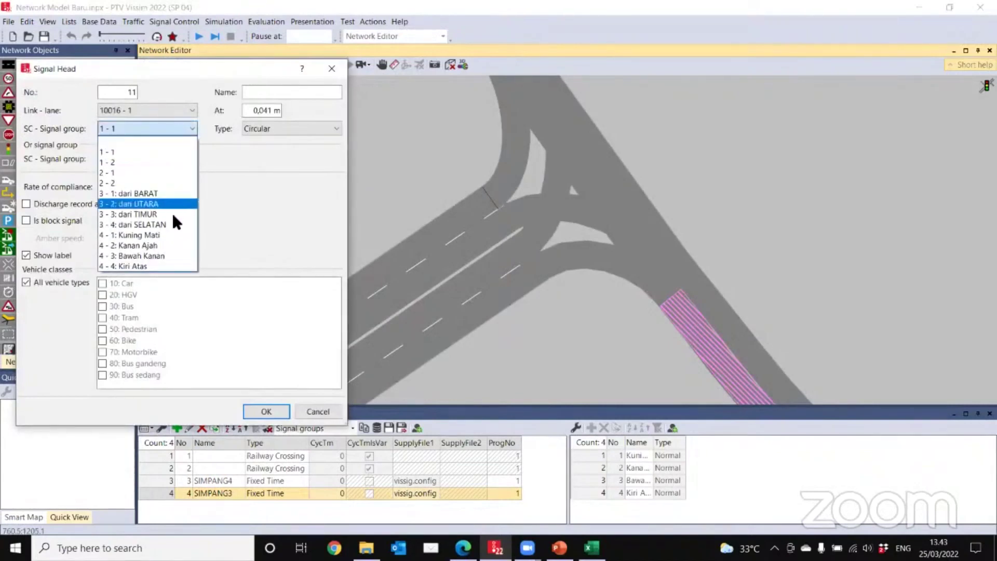
{"action": "left_click", "coordinate": [173, 236]}
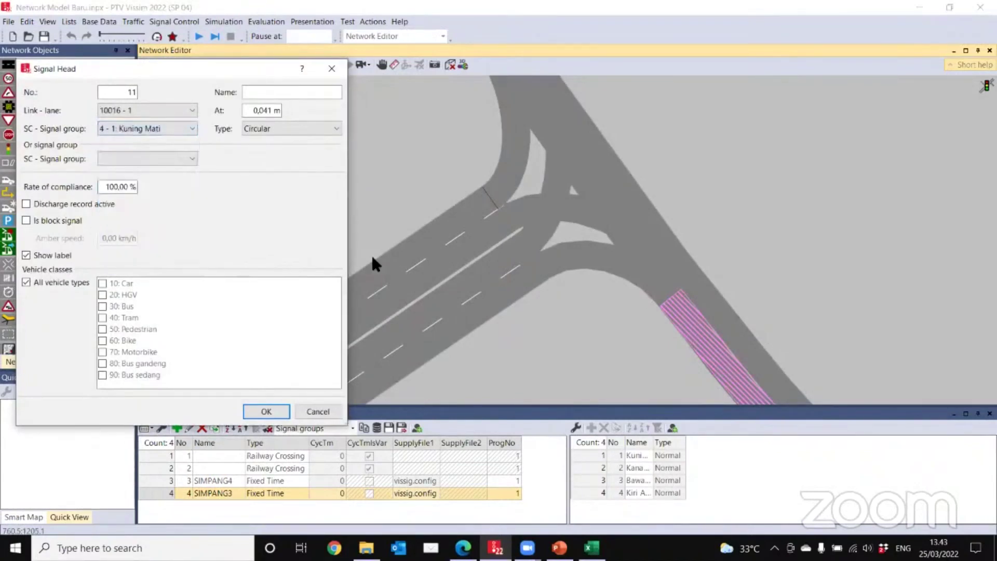
{"action": "left_click", "coordinate": [265, 411]}
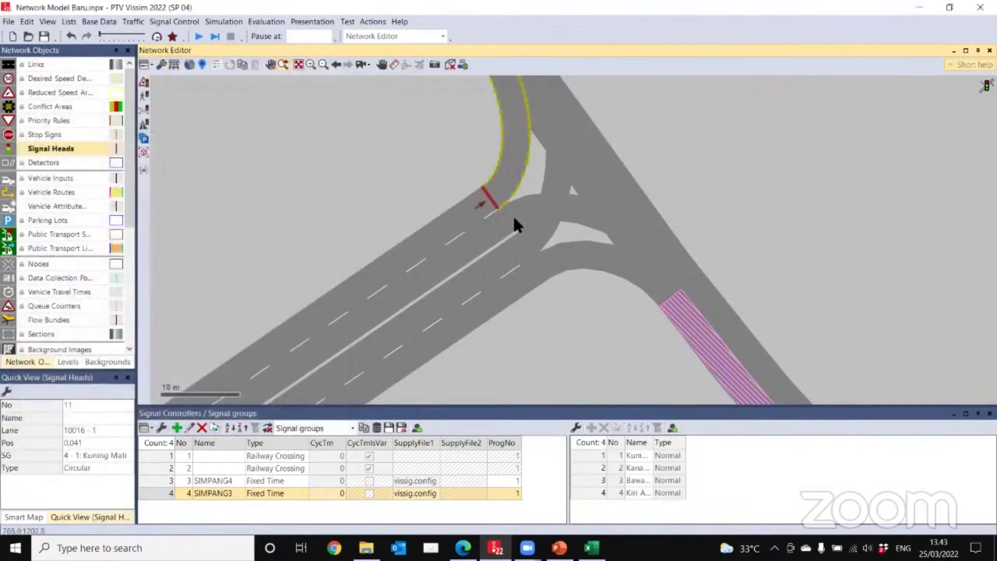
Step: Add a signal head on lane 10017 - 1 at 0.039 m, assigned to signal group 4 - 2: Kanan Ajah
{"action": "right_click", "coordinate": [513, 222]}
{"action": "left_click", "coordinate": [522, 222]}
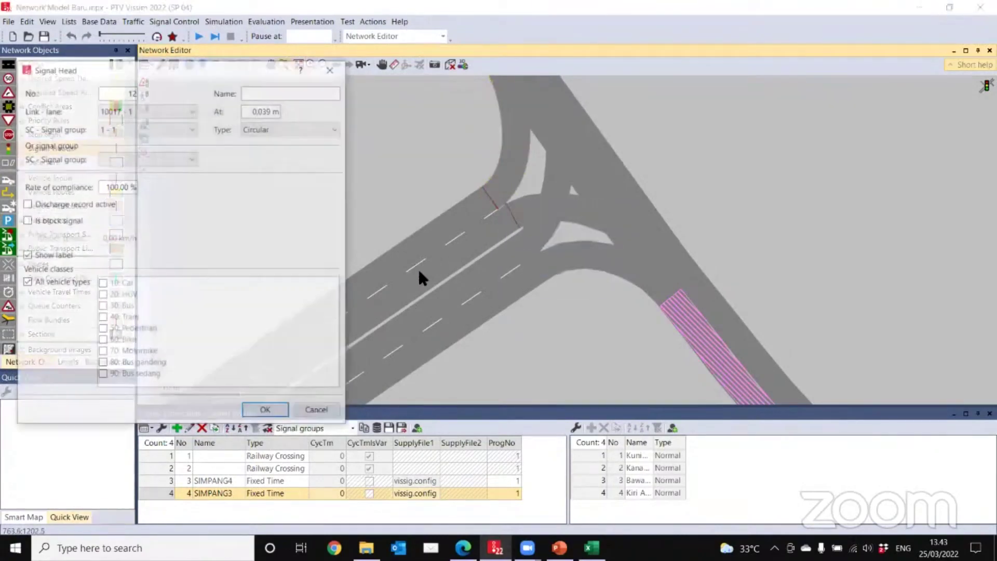
{"action": "left_click", "coordinate": [181, 128]}
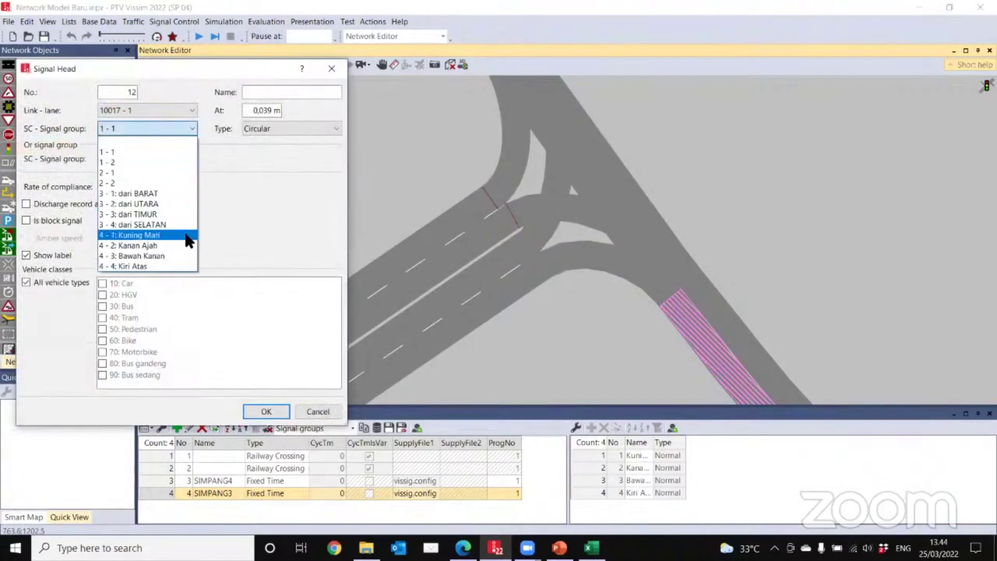
{"action": "left_click", "coordinate": [177, 245]}
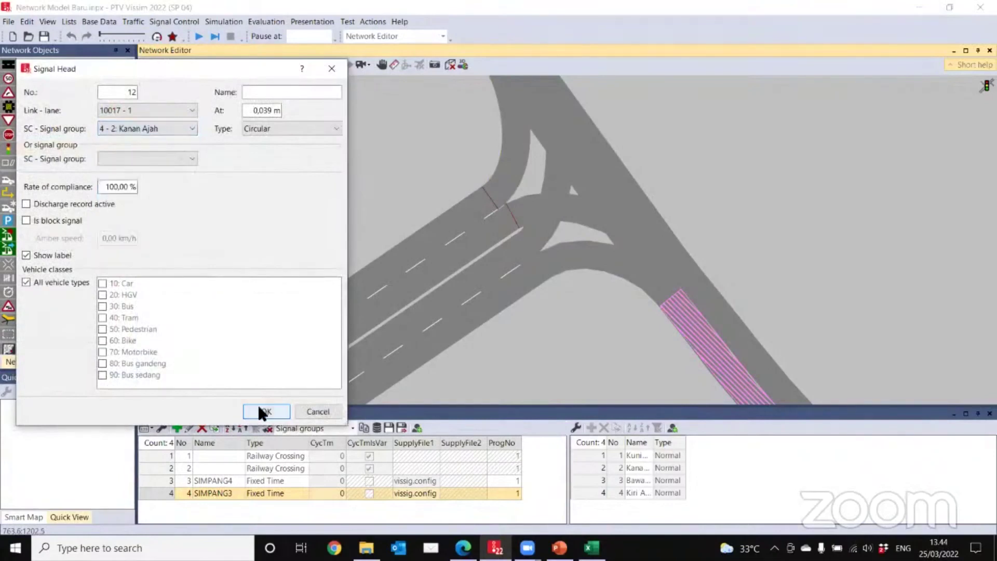
{"action": "left_click", "coordinate": [258, 409]}
Step: Switch to wireframe and move the Kanan Ajah signal head onto lane 1 - 1 at about 269.93 m
{"action": "left_click_drag", "start_coordinate": [515, 215], "coordinate": [517, 238]}
{"action": "key", "text": "ctrl+a"}
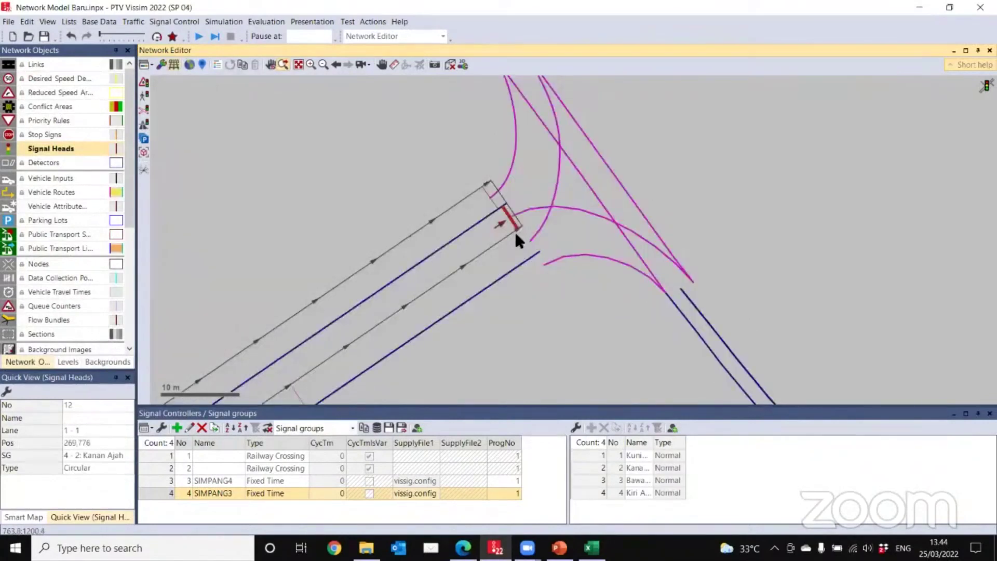
{"action": "scroll", "coordinate": [514, 230], "scroll_direction": "up", "scroll_amount": 1}
{"action": "scroll", "coordinate": [498, 210], "scroll_direction": "up", "scroll_amount": 2}
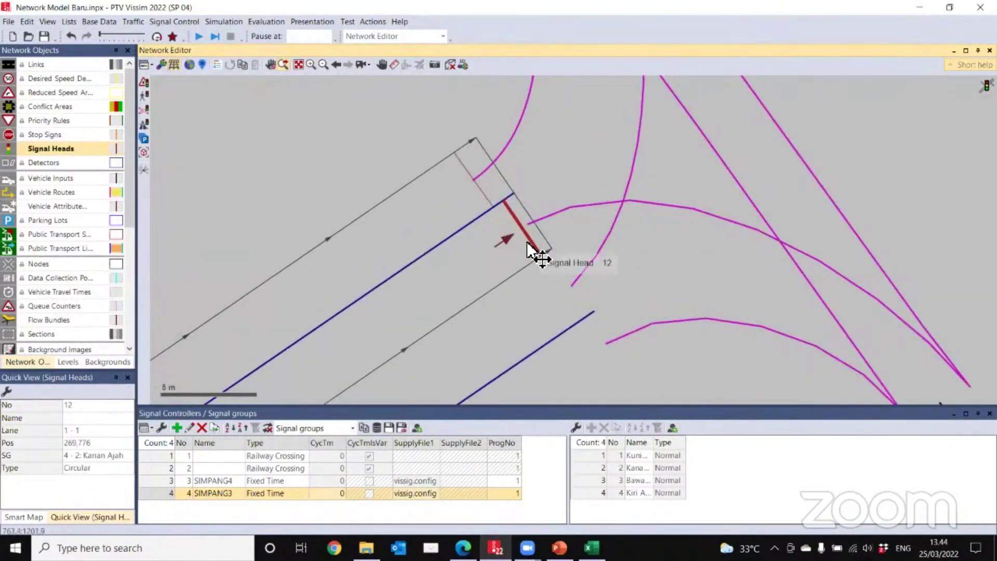
{"action": "left_click_drag", "start_coordinate": [531, 242], "coordinate": [530, 243]}
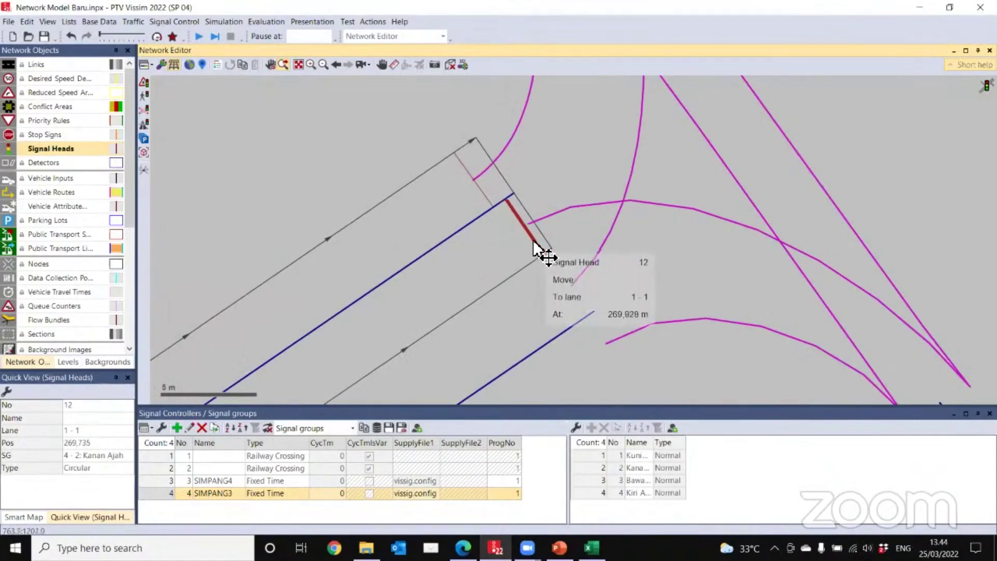
Step: Move the Kuning Mati signal head onto lane 1 - 2 at about 269.97 m, in line with its neighbour
{"action": "left_click", "coordinate": [477, 190]}
{"action": "left_click_drag", "start_coordinate": [485, 191], "coordinate": [509, 213]}
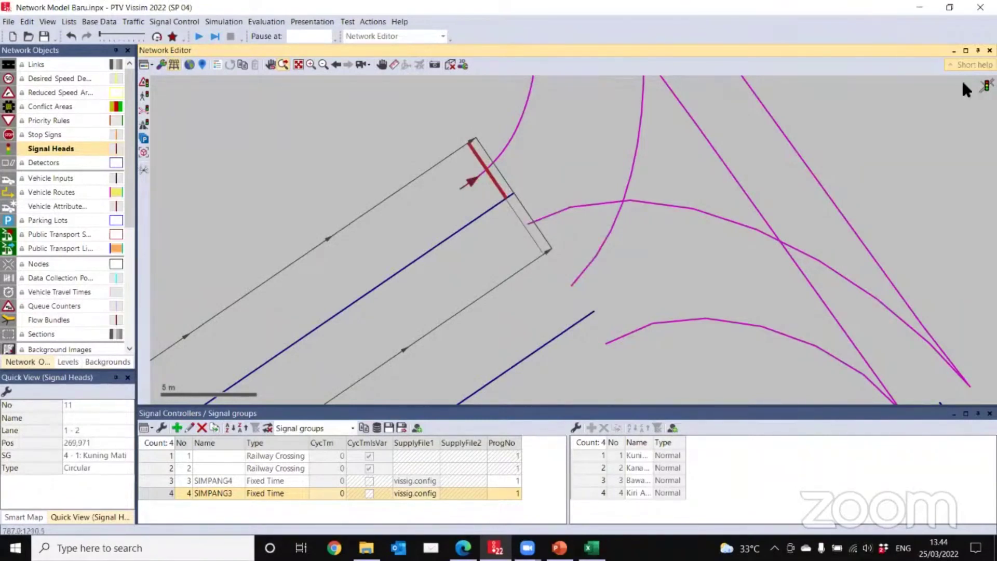
{"action": "left_click", "coordinate": [400, 138]}
Step: Add a signal head on lane 15 - 1 at 240.176 m at the three-leg junction, assigned to signal group 4 - 3: Bawah Kanan
{"action": "scroll", "coordinate": [836, 229], "scroll_direction": "down", "scroll_amount": 4}
{"action": "left_click_drag", "start_coordinate": [878, 239], "coordinate": [663, 363]}
{"action": "scroll", "coordinate": [455, 288], "scroll_direction": "up", "scroll_amount": 4}
{"action": "right_click", "coordinate": [436, 252]}
{"action": "left_click", "coordinate": [460, 255]}
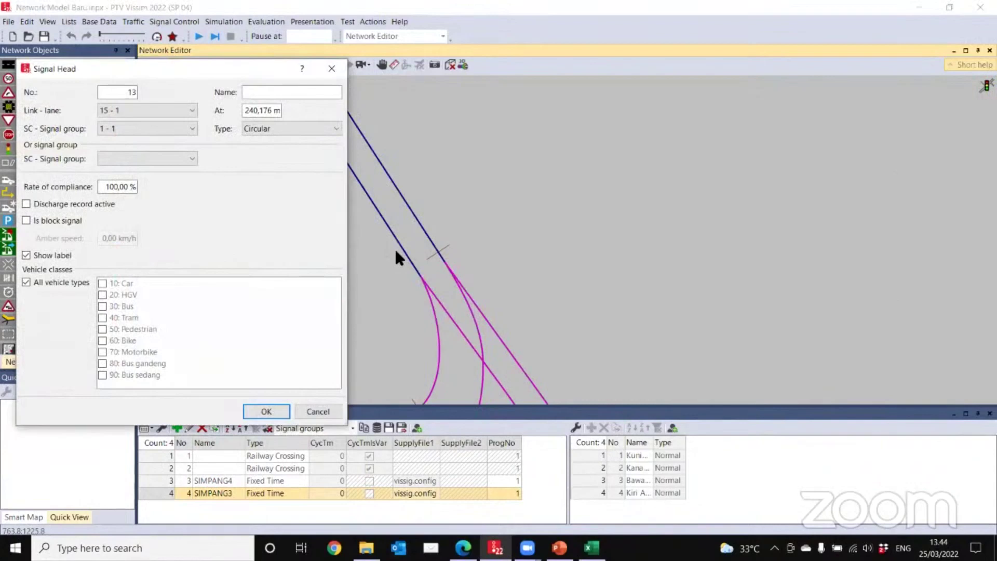
{"action": "left_click", "coordinate": [151, 128]}
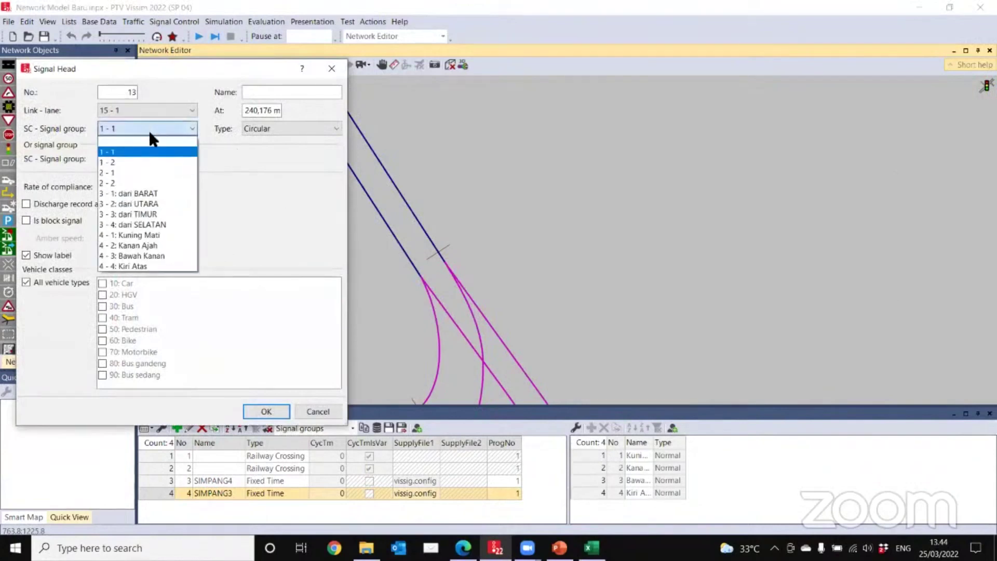
{"action": "left_click", "coordinate": [148, 256]}
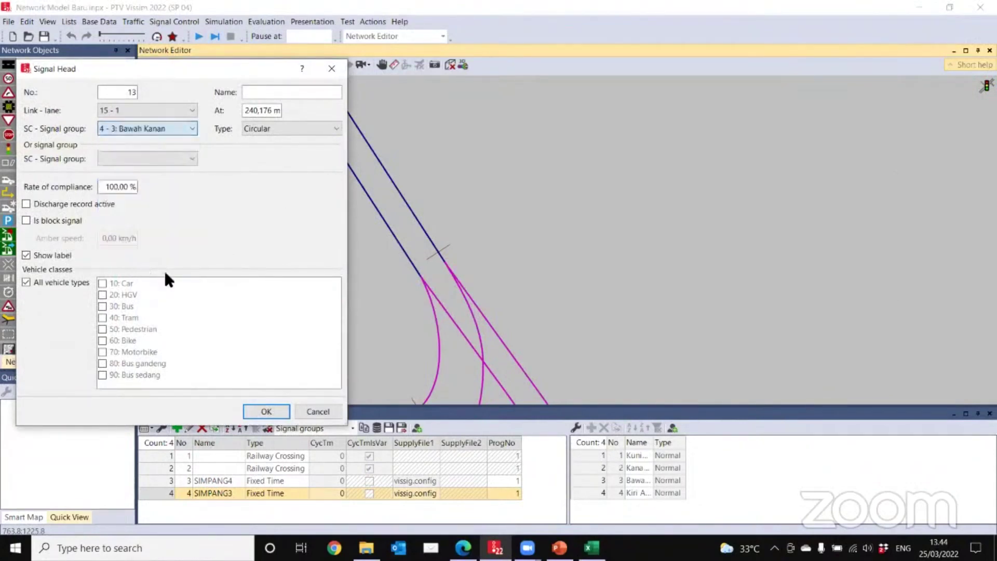
{"action": "left_click", "coordinate": [266, 411]}
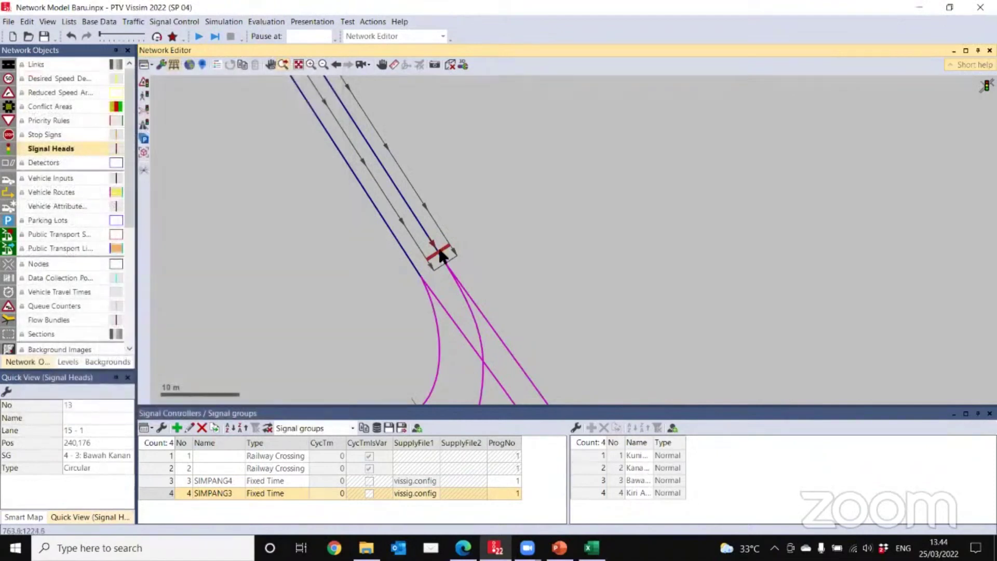
{"action": "left_click", "coordinate": [517, 297]}
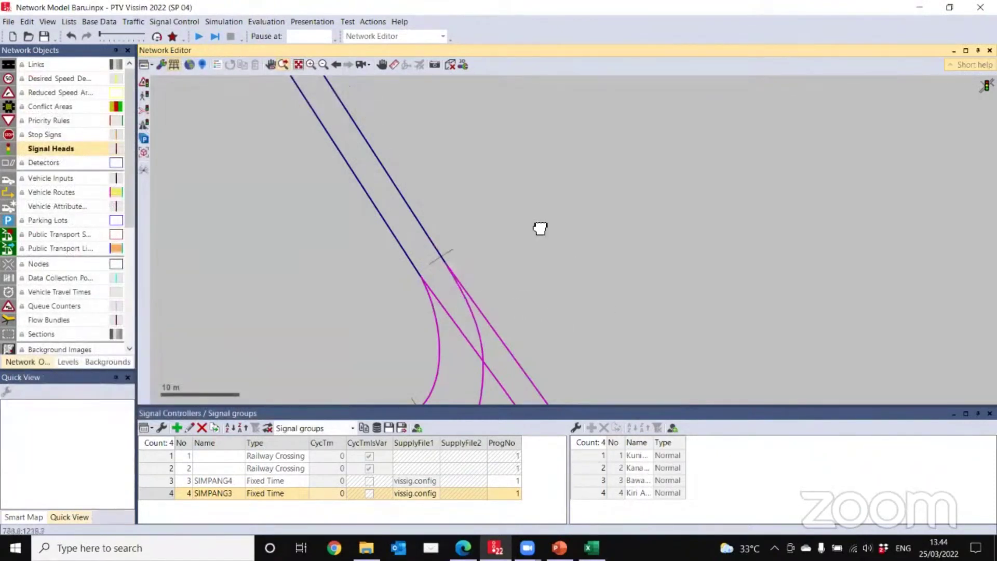
Step: Add a signal head on lane 13 - 1 at 325.671 m on the opposite approach, assigned to signal group 4 - 4: Kiri Atas
{"action": "left_click_drag", "start_coordinate": [540, 228], "coordinate": [481, 188]}
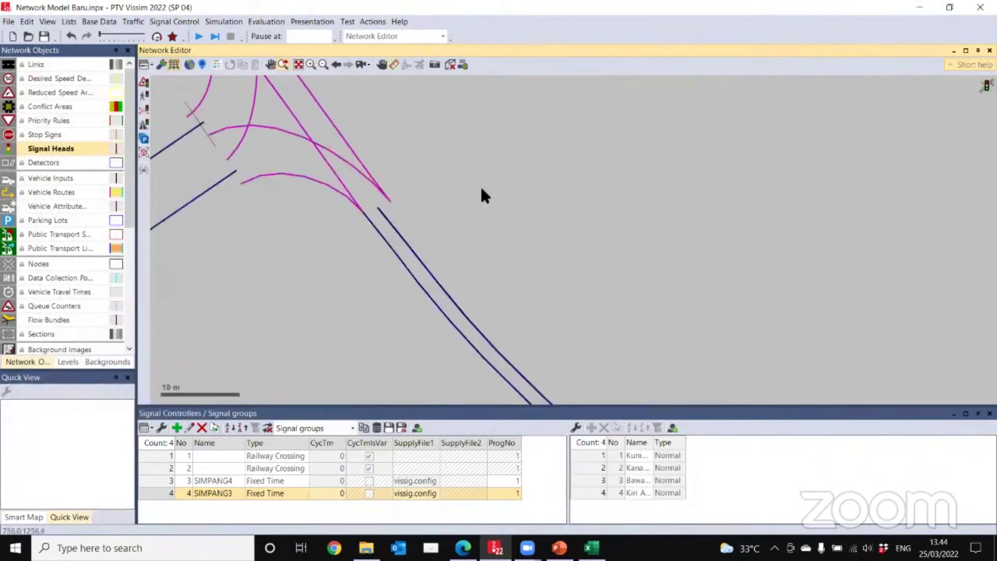
{"action": "right_click", "coordinate": [363, 212]}
{"action": "left_click", "coordinate": [389, 225]}
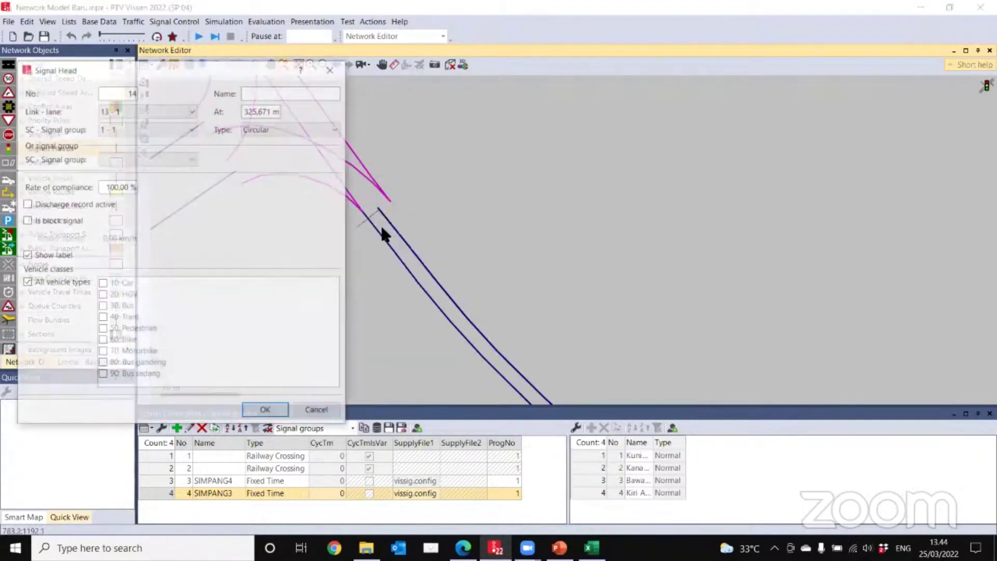
{"action": "left_click", "coordinate": [166, 128]}
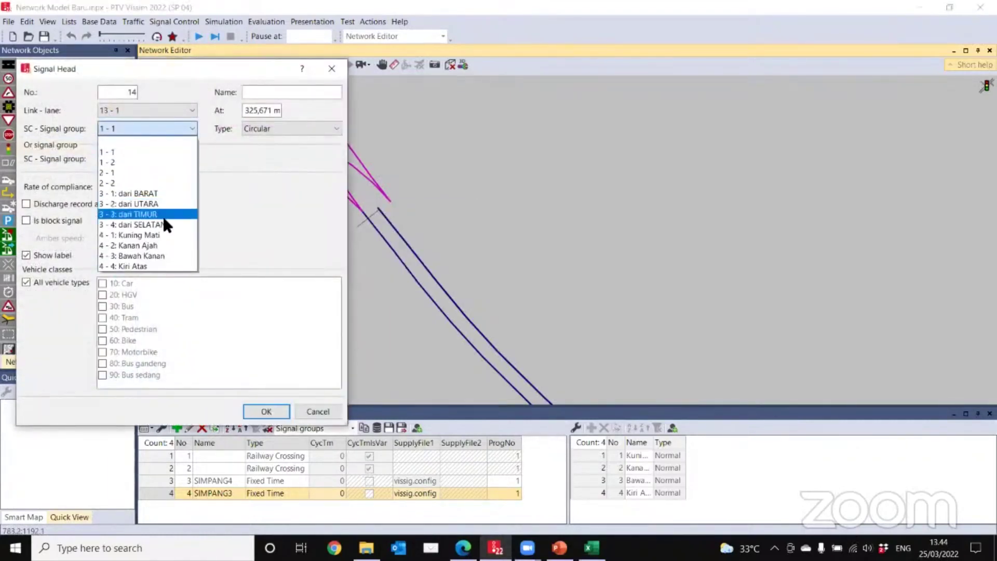
{"action": "left_click", "coordinate": [164, 266]}
{"action": "left_click", "coordinate": [275, 406]}
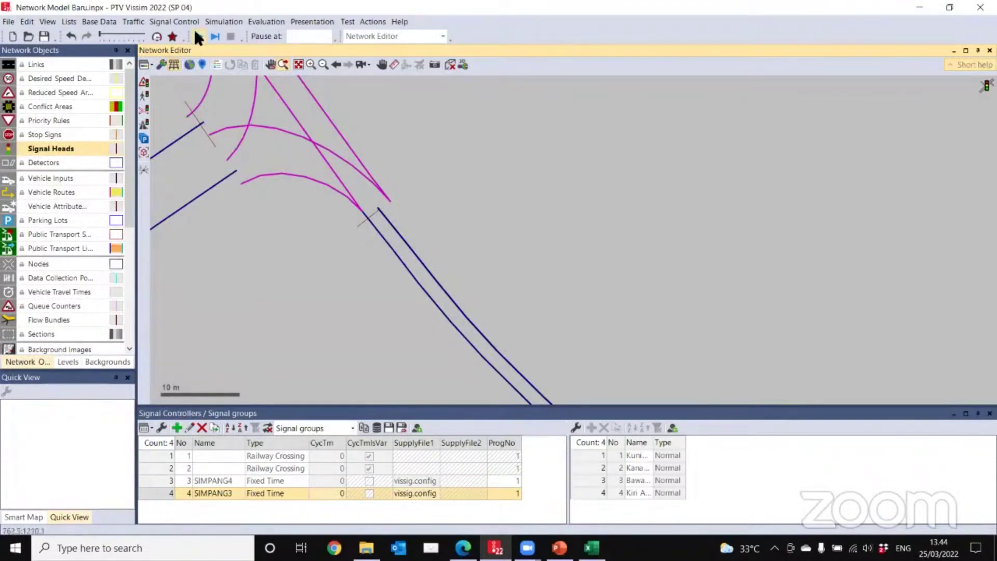
Step: Save the network and run the simulation, watching the traffic signals at the three-leg and four-leg junctions
{"action": "left_click", "coordinate": [45, 38]}
{"action": "left_click", "coordinate": [197, 37]}
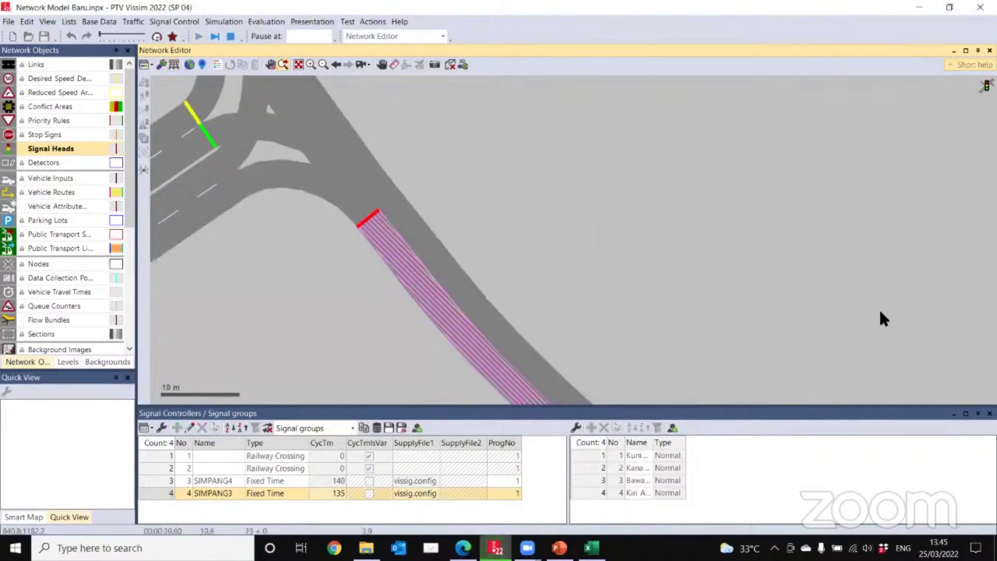
{"action": "scroll", "coordinate": [880, 337], "scroll_direction": "down", "scroll_amount": 5}
{"action": "scroll", "coordinate": [781, 307], "scroll_direction": "up", "scroll_amount": 3}
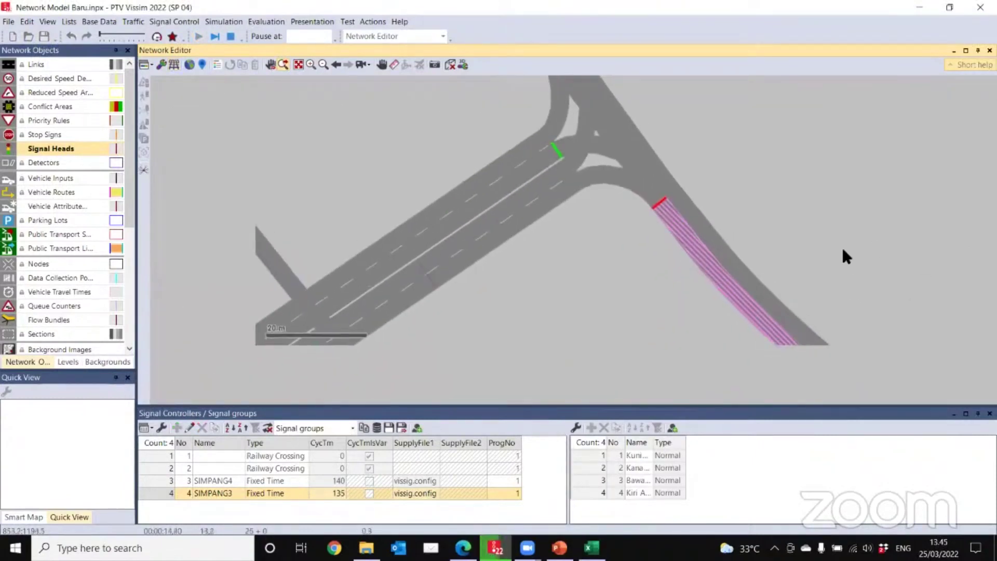
{"action": "scroll", "coordinate": [783, 268], "scroll_direction": "down", "scroll_amount": 4}
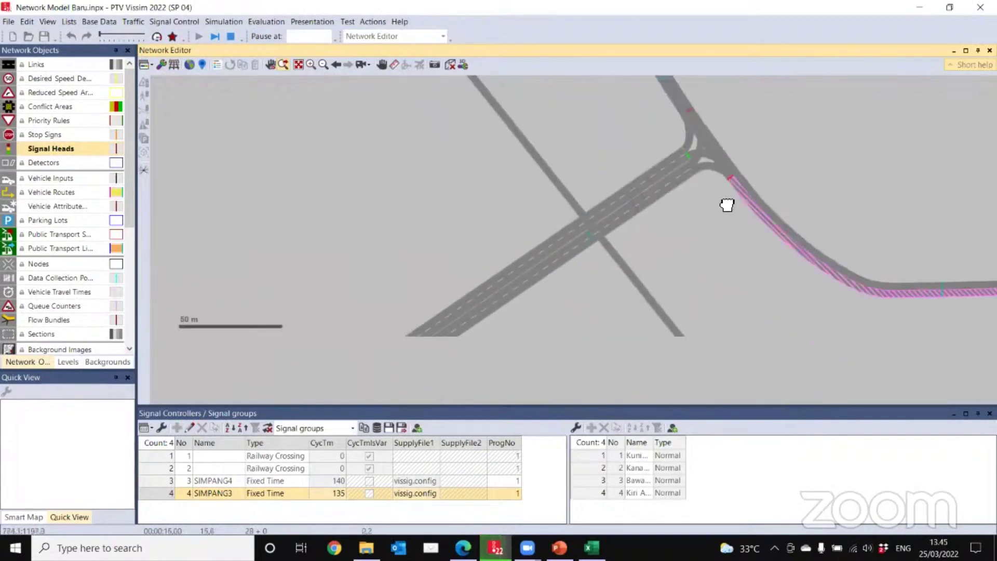
{"action": "left_click_drag", "start_coordinate": [637, 306], "coordinate": [680, 252]}
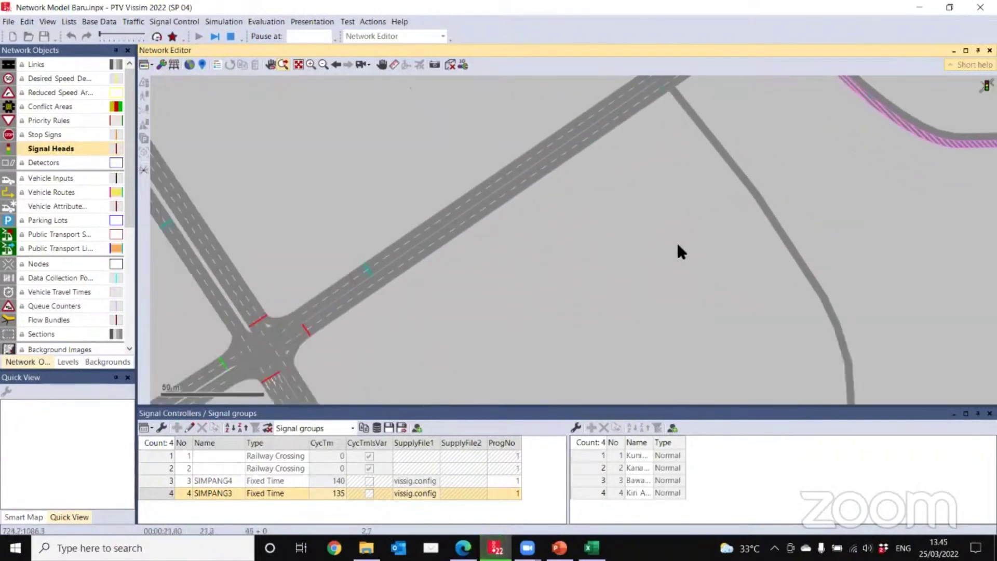
{"action": "scroll", "coordinate": [623, 278], "scroll_direction": "down", "scroll_amount": 2}
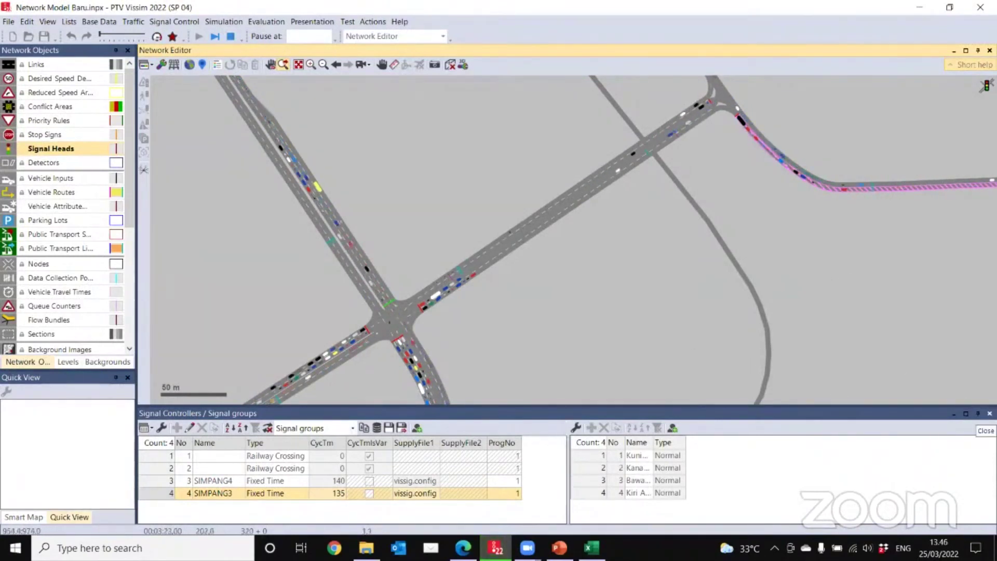
Step: Close the Signal Controllers list and examine the running signals and vehicles at the four-leg junction
{"action": "left_click", "coordinate": [990, 413]}
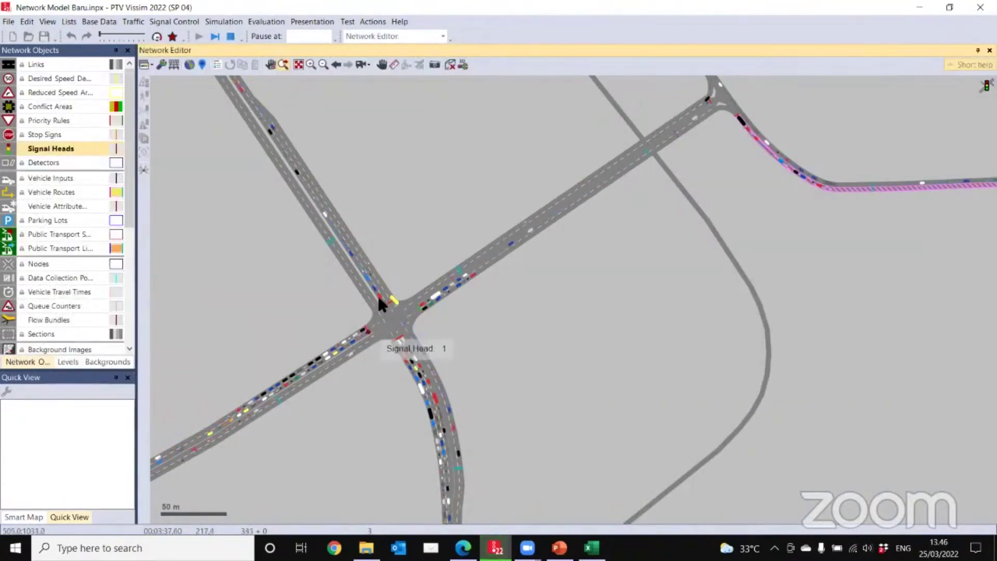
{"action": "scroll", "coordinate": [389, 296], "scroll_direction": "up", "scroll_amount": 4}
{"action": "scroll", "coordinate": [403, 294], "scroll_direction": "up", "scroll_amount": 3}
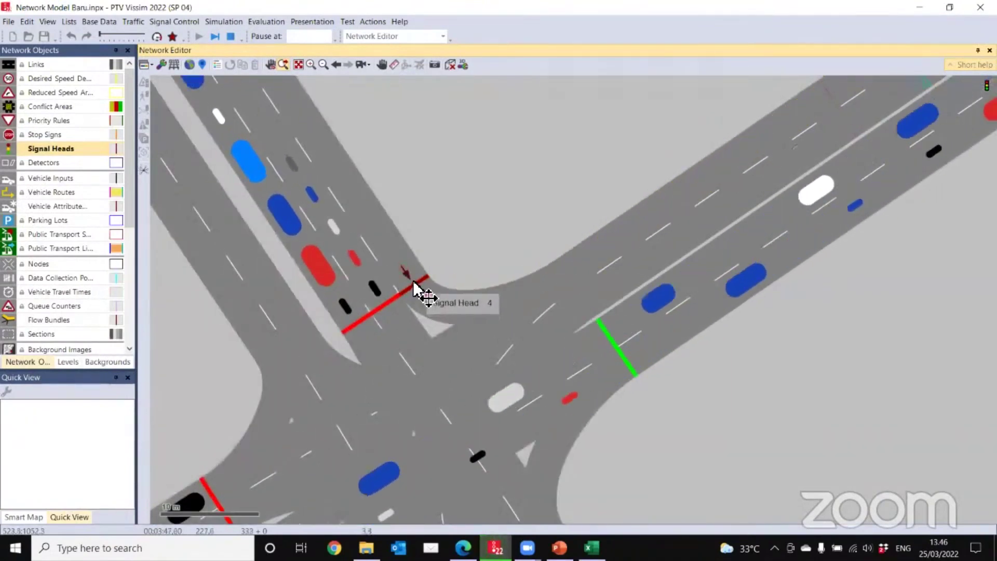
{"action": "left_click_drag", "start_coordinate": [445, 232], "coordinate": [456, 171]}
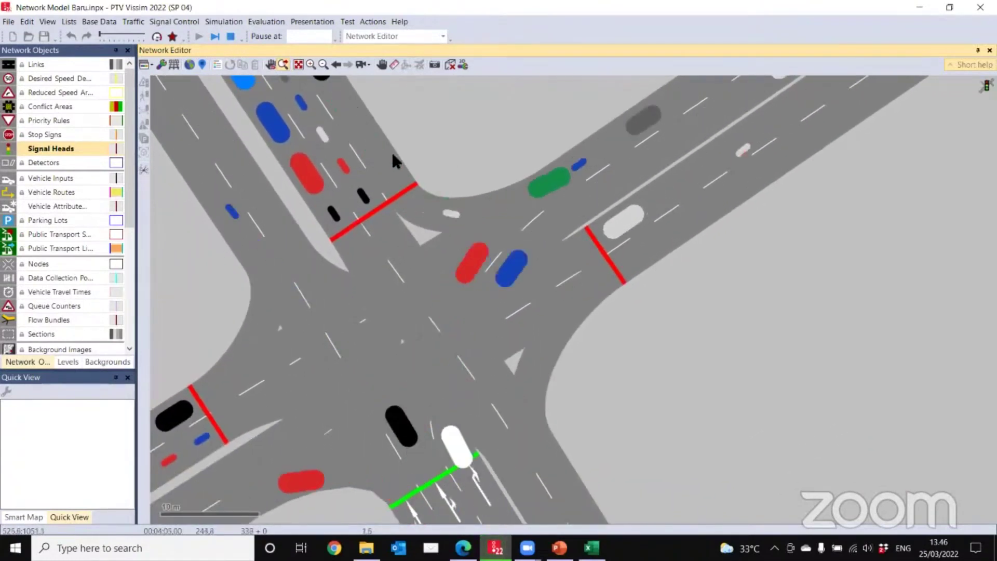
Step: Pause and resume the simulation to inspect vehicle movements crossing the four-leg junction, leaving it paused
{"action": "left_click", "coordinate": [215, 33]}
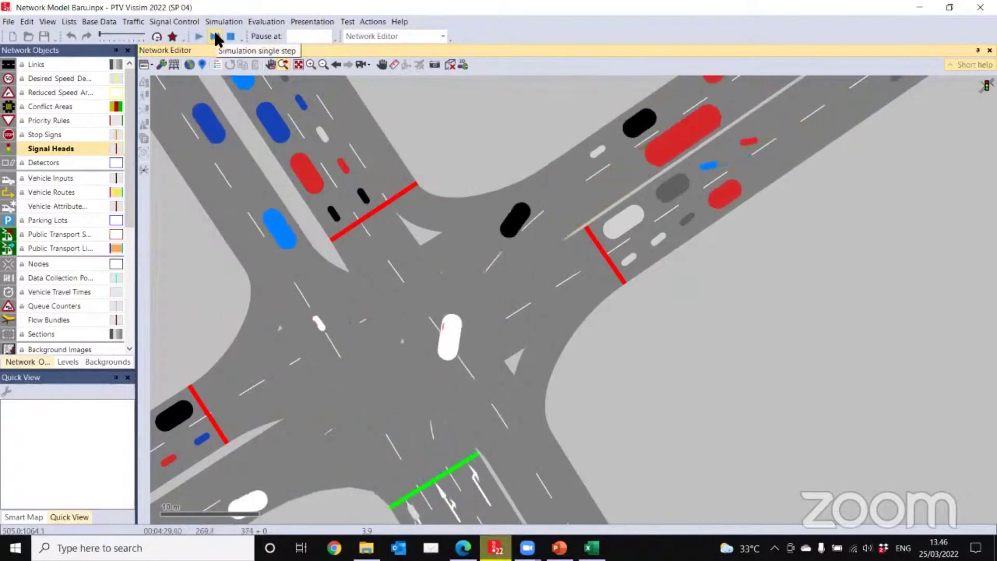
{"action": "left_click", "coordinate": [199, 36]}
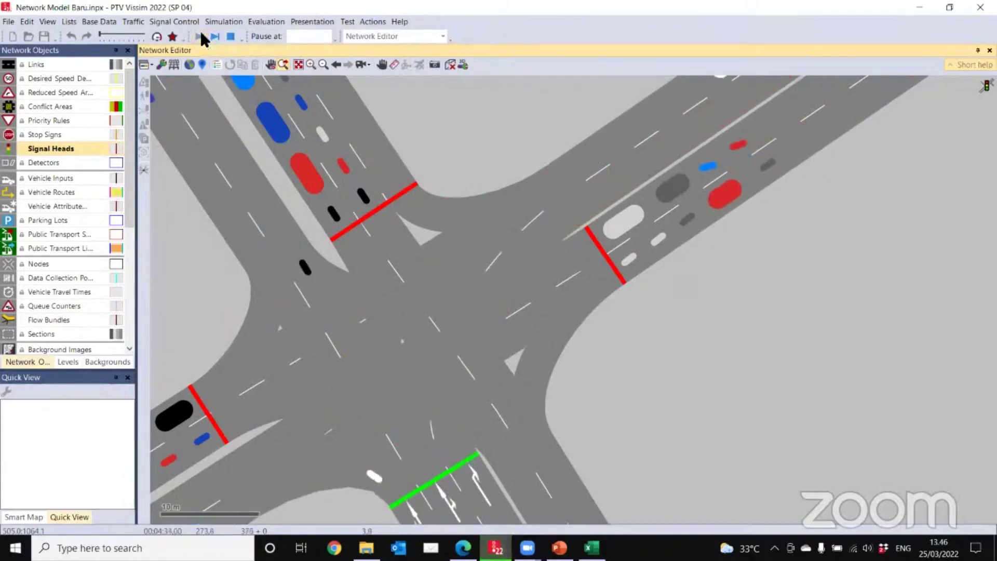
{"action": "left_click_drag", "start_coordinate": [322, 249], "coordinate": [415, 218]}
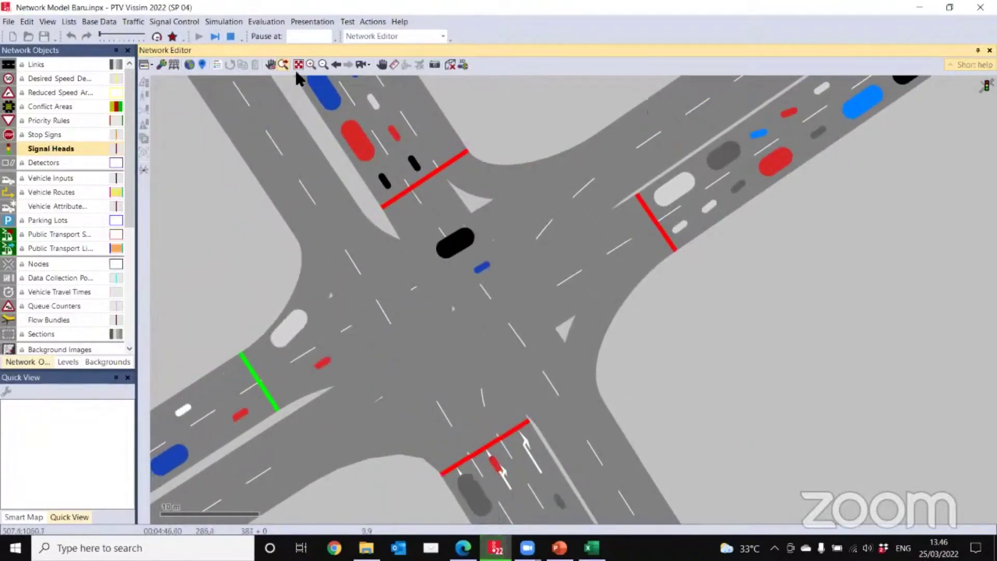
{"action": "left_click", "coordinate": [197, 33]}
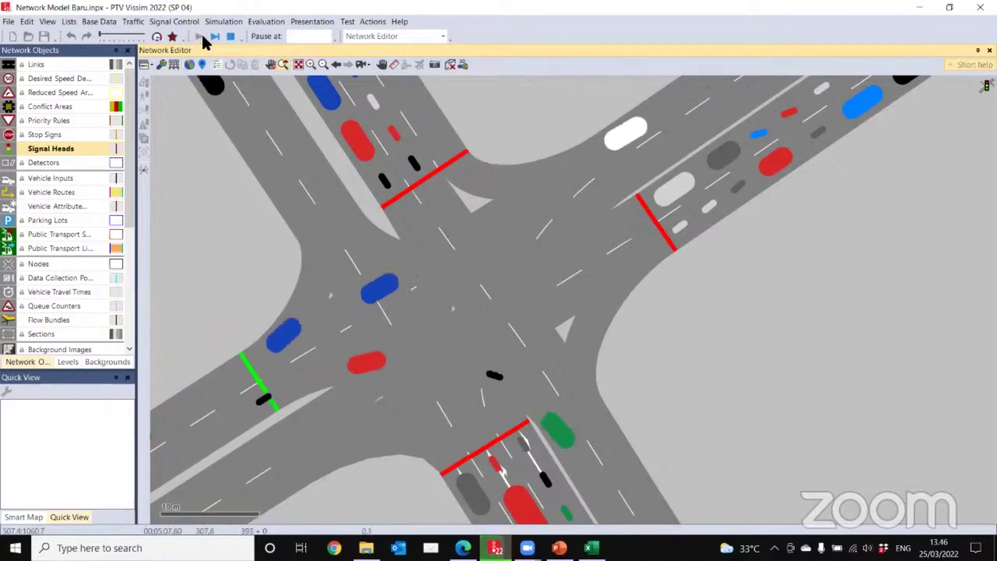
{"action": "left_click", "coordinate": [213, 36]}
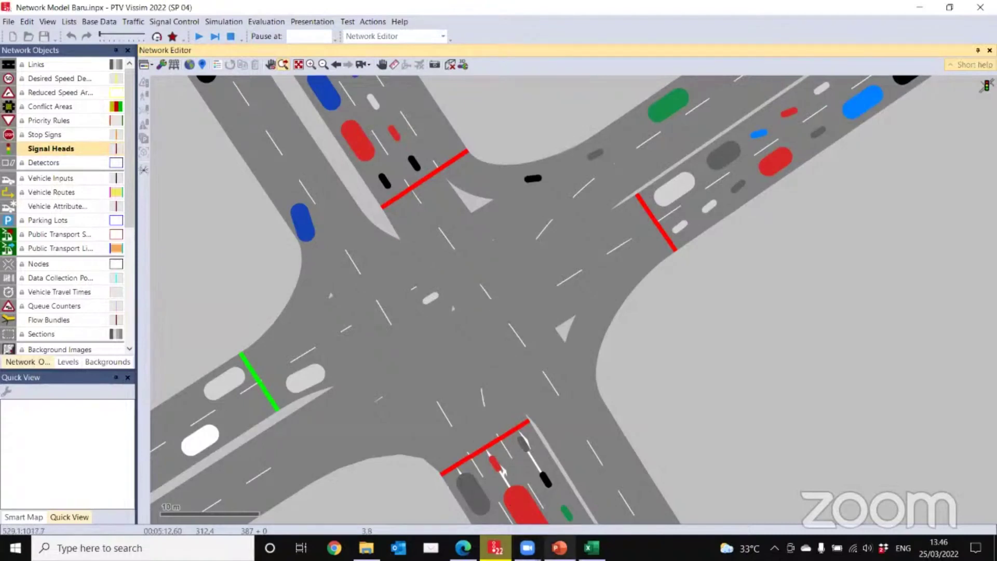
Step: Switch to File Explorer and open the Points of Conflict image from the Vissim_References folder in Vissim Training
{"action": "left_click", "coordinate": [366, 548]}
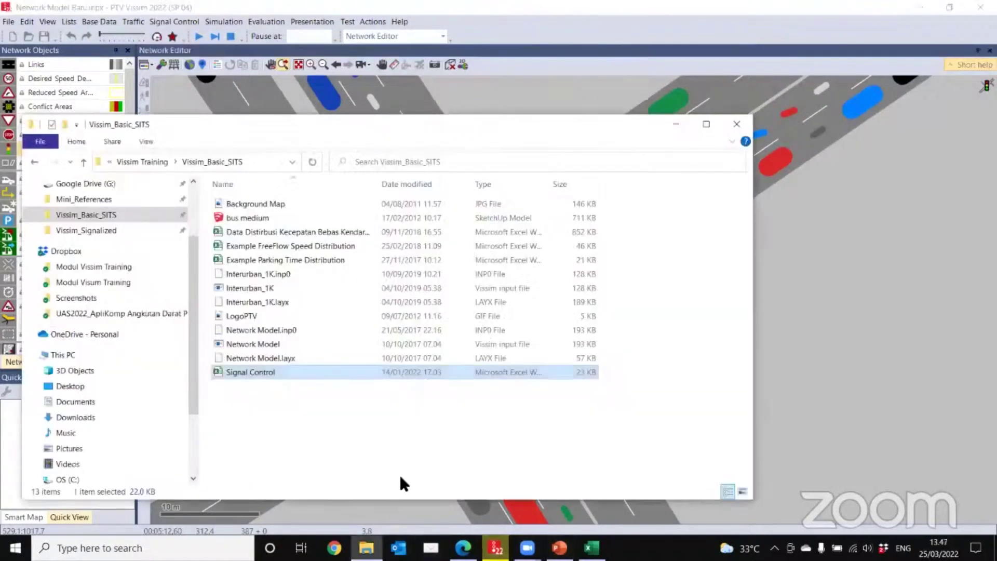
{"action": "left_click", "coordinate": [155, 161]}
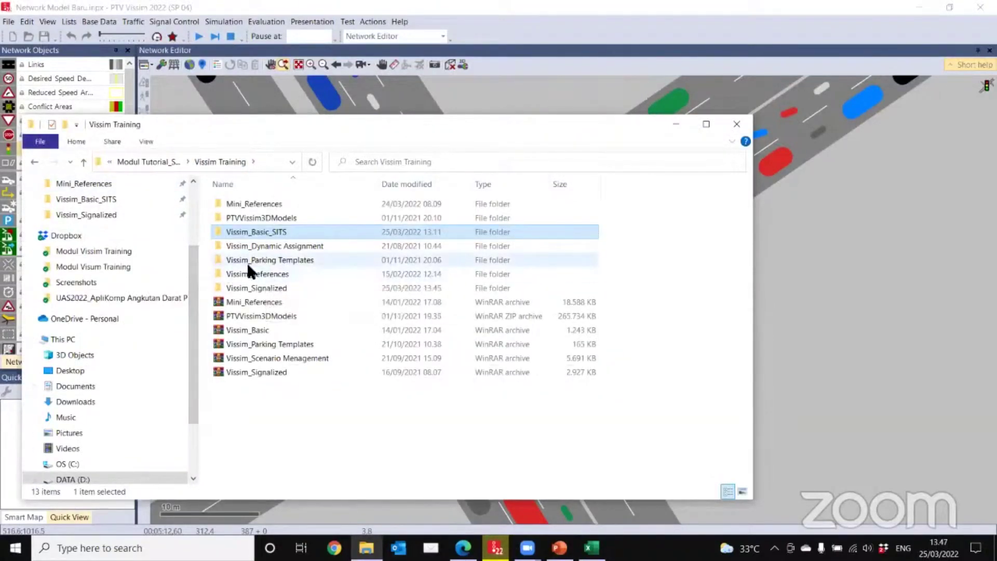
{"action": "double_click", "coordinate": [253, 276]}
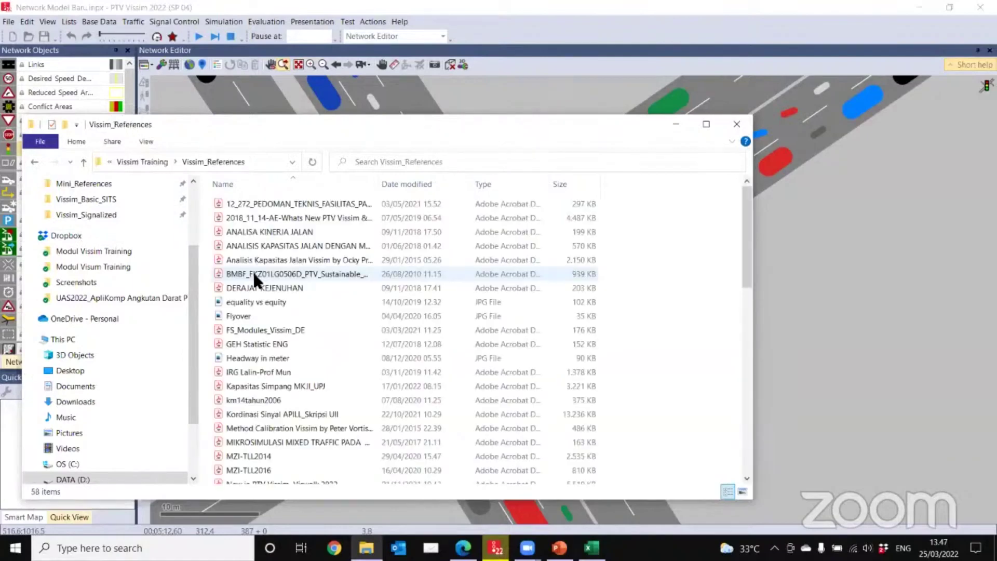
{"action": "scroll", "coordinate": [351, 342], "scroll_direction": "down", "scroll_amount": 8}
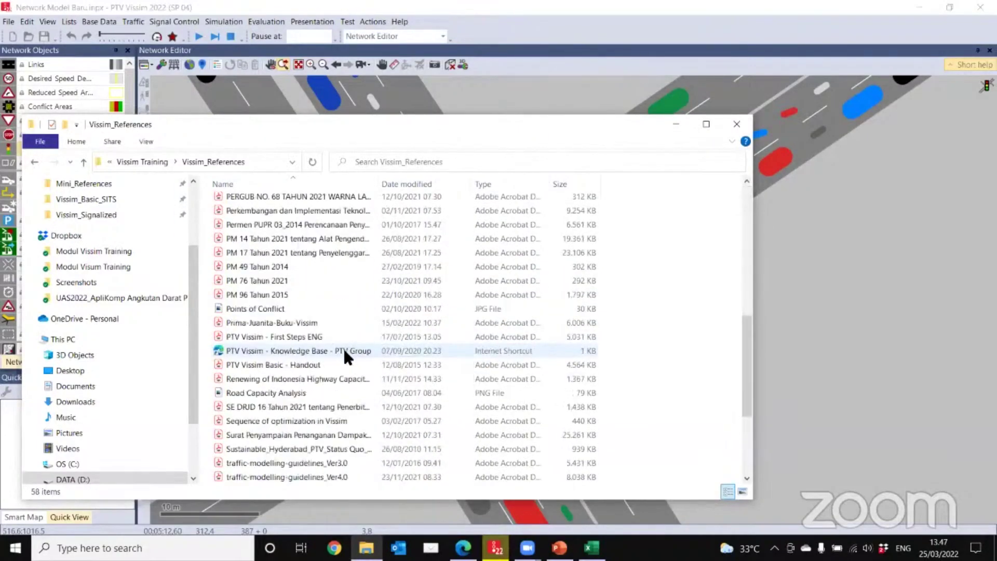
{"action": "double_click", "coordinate": [260, 306]}
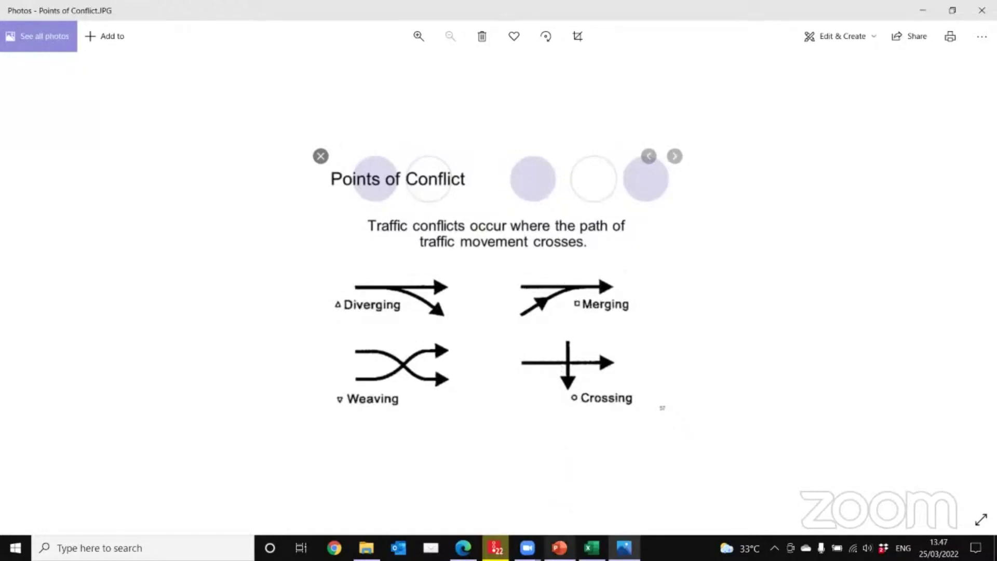
Step: Return to PTV Vissim, stop the simulation and ignore its warnings
{"action": "left_click", "coordinate": [496, 548]}
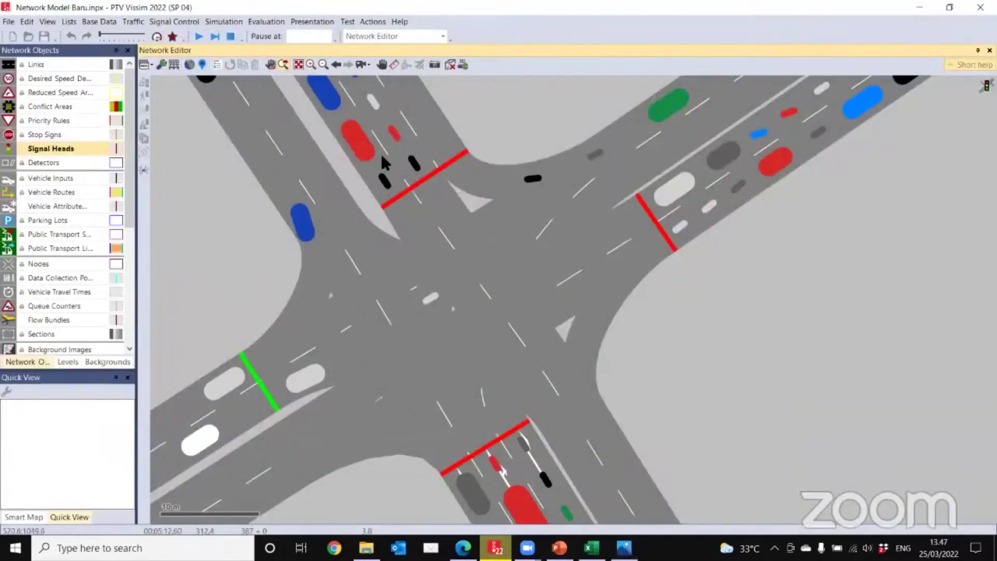
{"action": "left_click", "coordinate": [230, 36]}
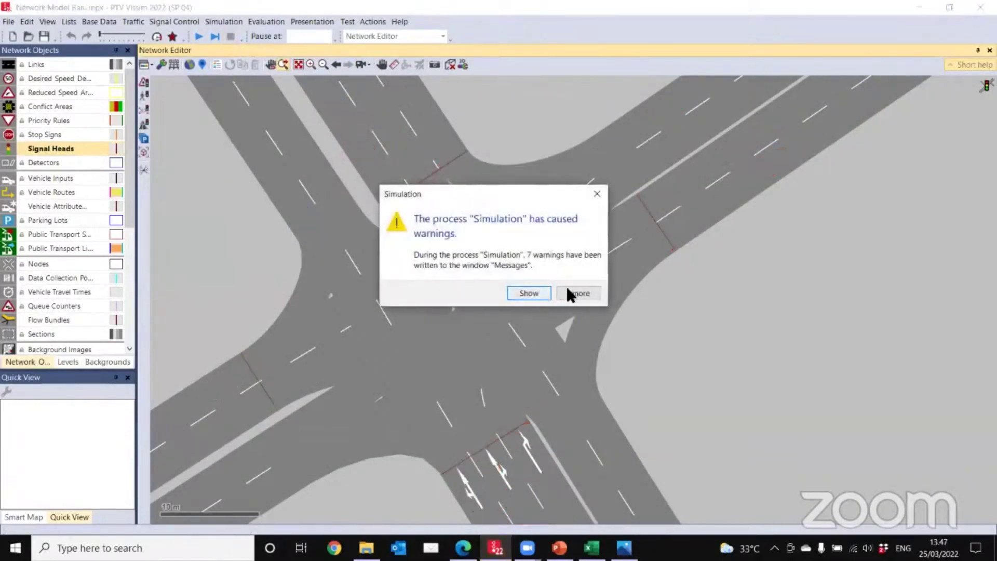
{"action": "left_click", "coordinate": [571, 293]}
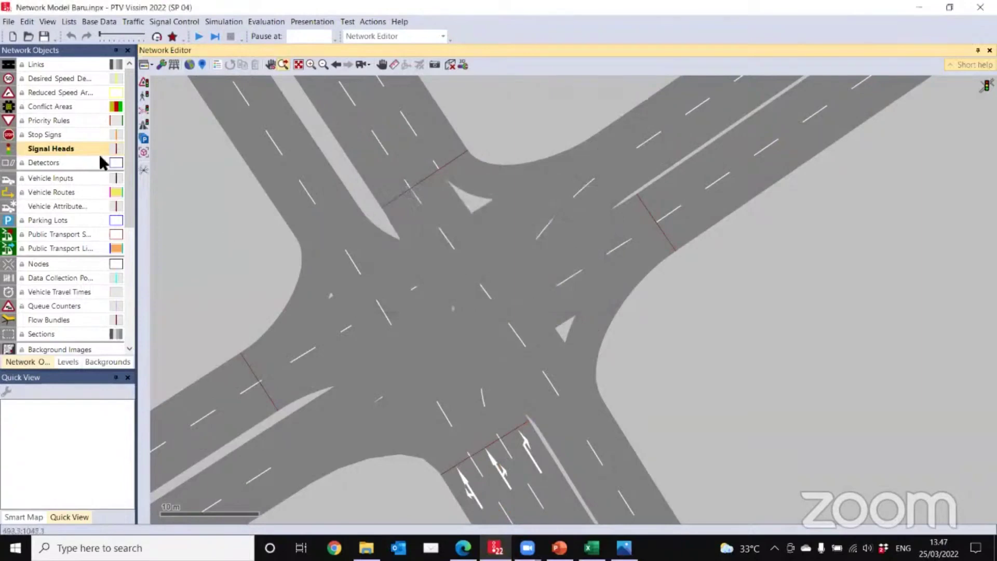
Step: Activate the Conflict Areas network object to display the conflict areas across the four-leg junction
{"action": "left_click", "coordinate": [48, 107]}
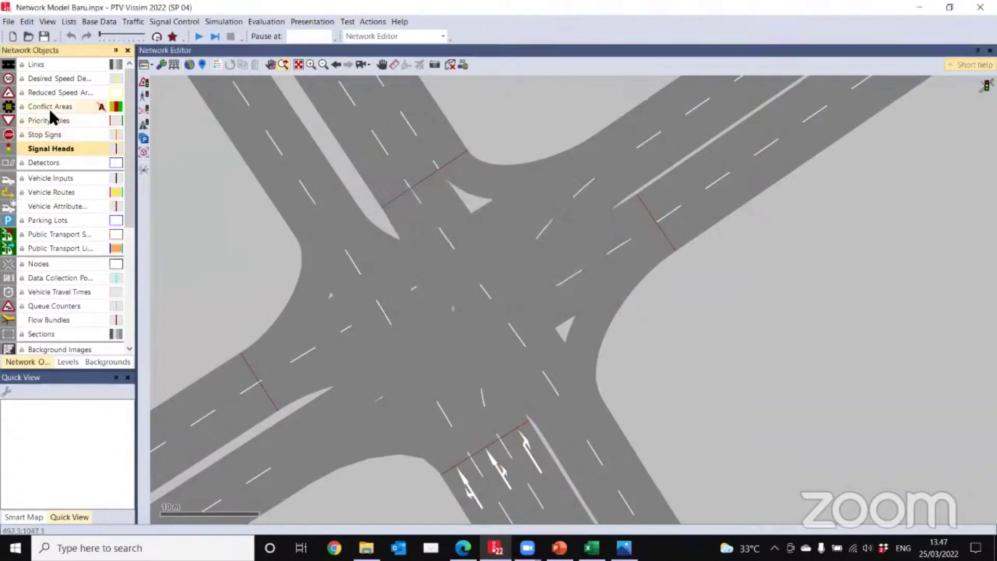
{"action": "left_click", "coordinate": [49, 107]}
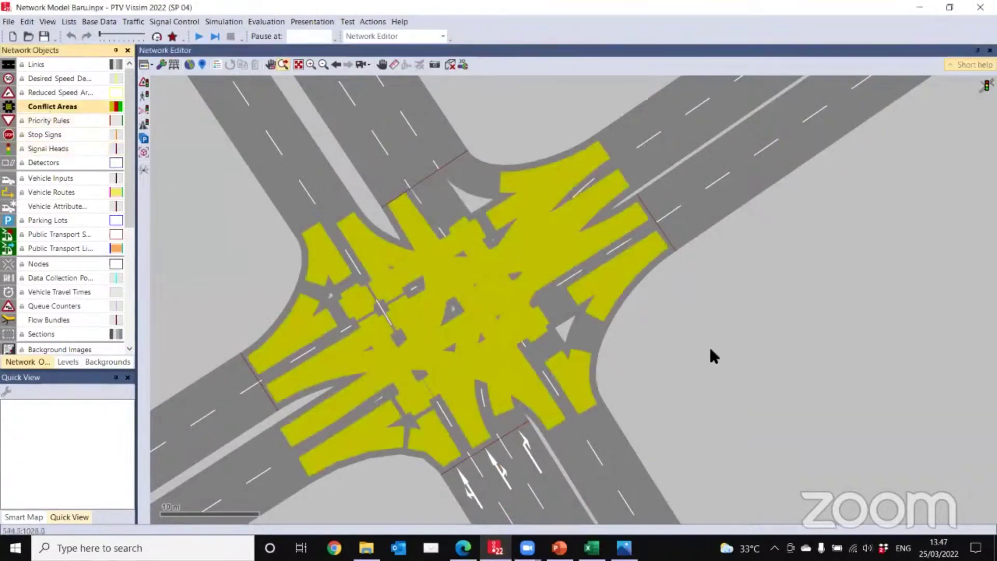
{"action": "scroll", "coordinate": [716, 332], "scroll_direction": "down", "scroll_amount": 3}
{"action": "scroll", "coordinate": [716, 332], "scroll_direction": "up", "scroll_amount": 1}
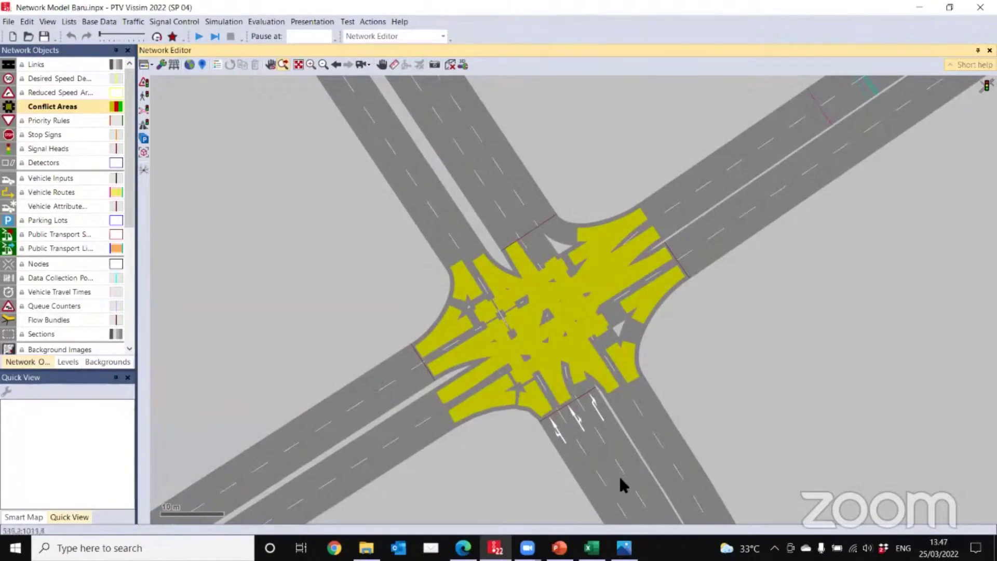
Step: Switch to the Points of Conflict image in Photos to review the conflict types
{"action": "mouse_move", "coordinate": [627, 536]}
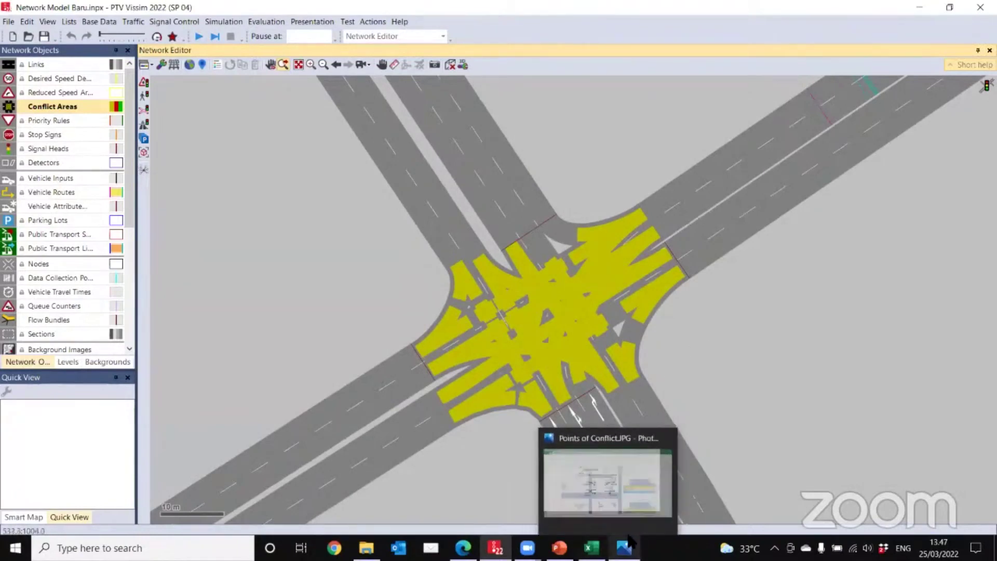
{"action": "left_click", "coordinate": [624, 546]}
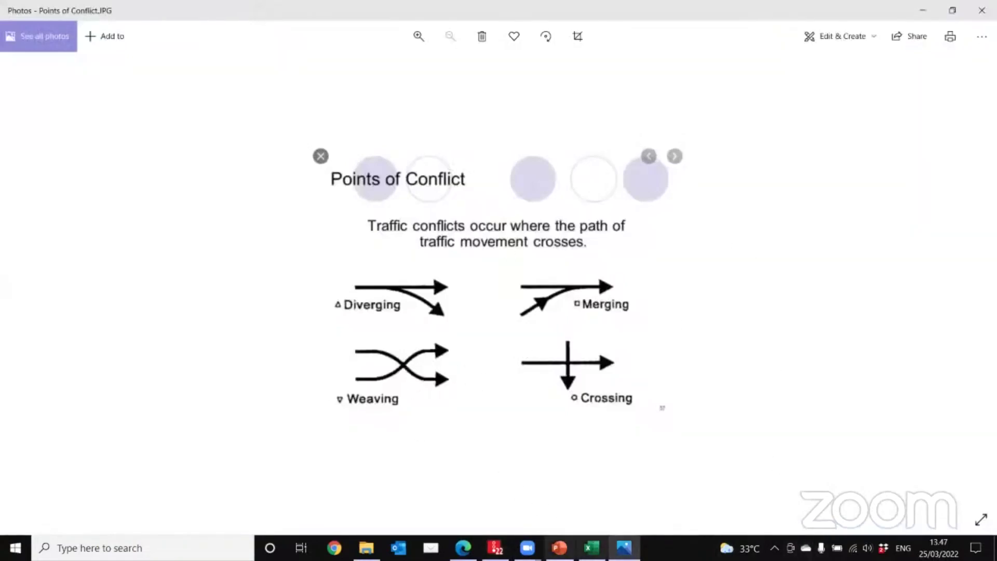
Step: Return to PTV Vissim and examine the conflict areas along the surrounding roads and at the four-leg junction
{"action": "left_click", "coordinate": [495, 546]}
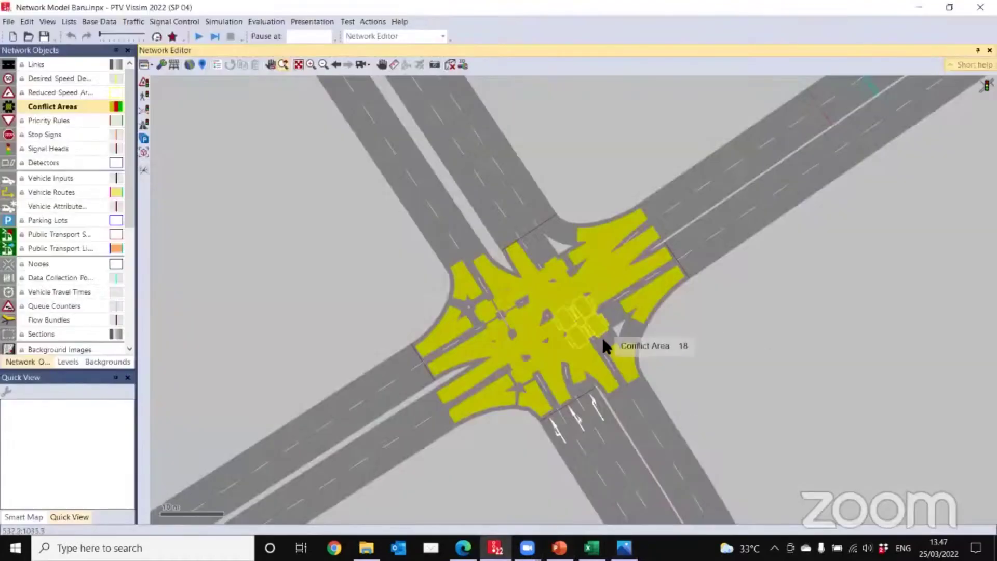
{"action": "scroll", "coordinate": [605, 344], "scroll_direction": "down", "scroll_amount": 5}
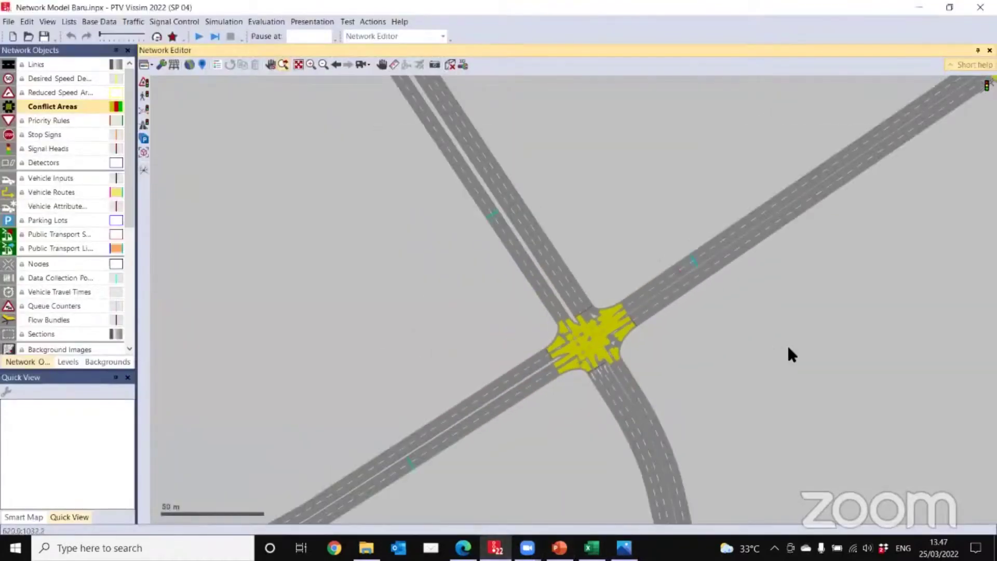
{"action": "scroll", "coordinate": [789, 355], "scroll_direction": "down", "scroll_amount": 2}
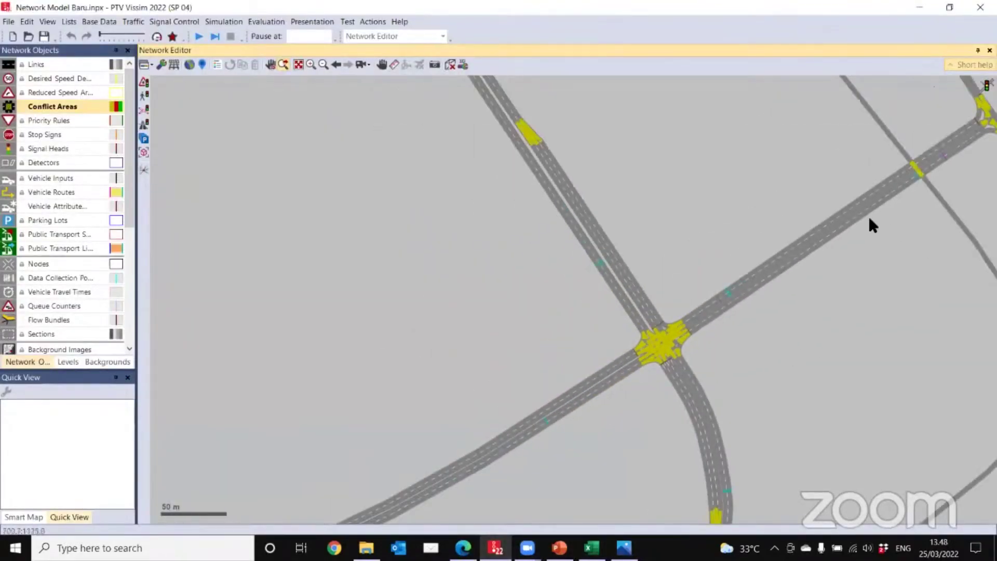
{"action": "left_click_drag", "start_coordinate": [891, 285], "coordinate": [777, 251]}
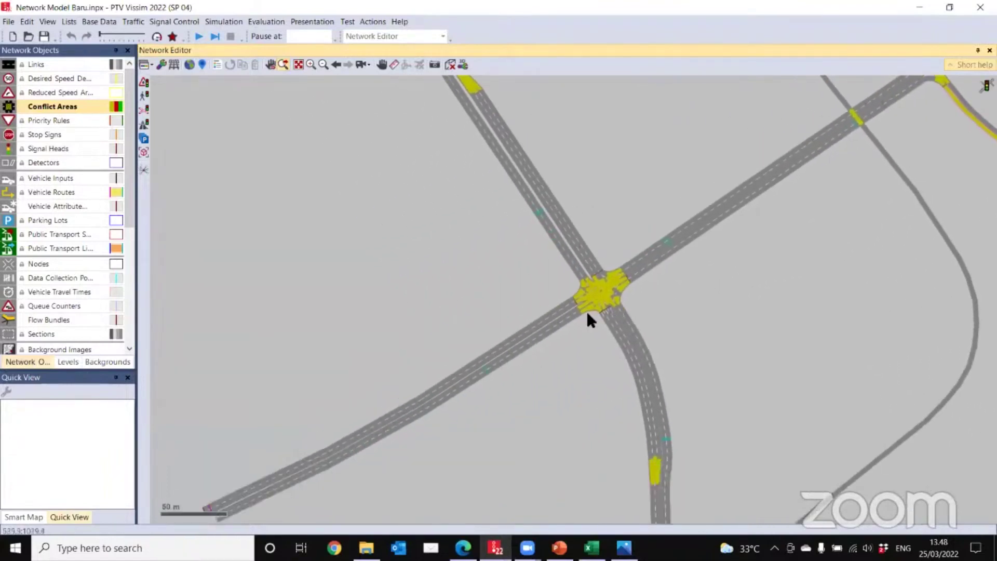
{"action": "scroll", "coordinate": [623, 342], "scroll_direction": "up", "scroll_amount": 6}
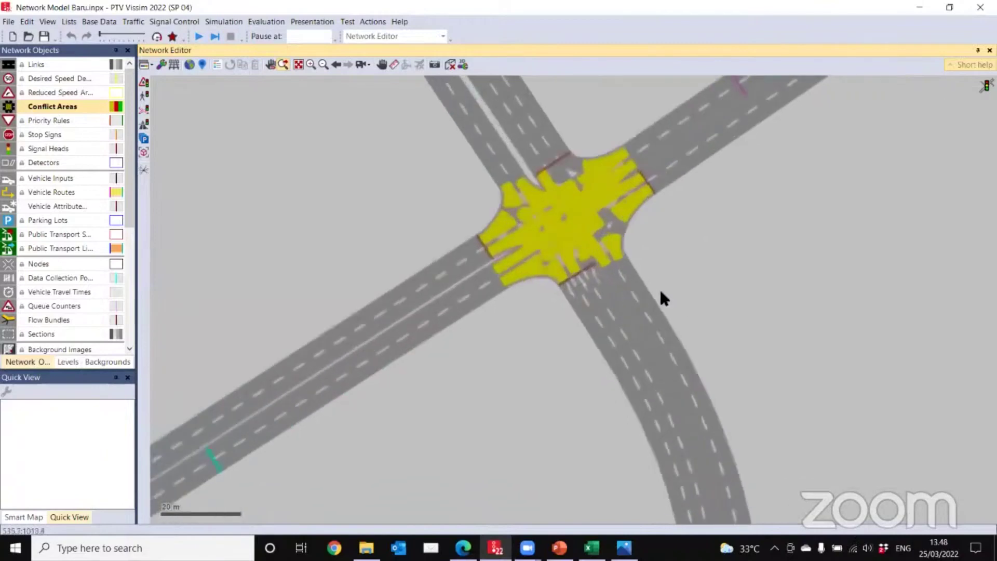
{"action": "left_click_drag", "start_coordinate": [773, 254], "coordinate": [703, 362]}
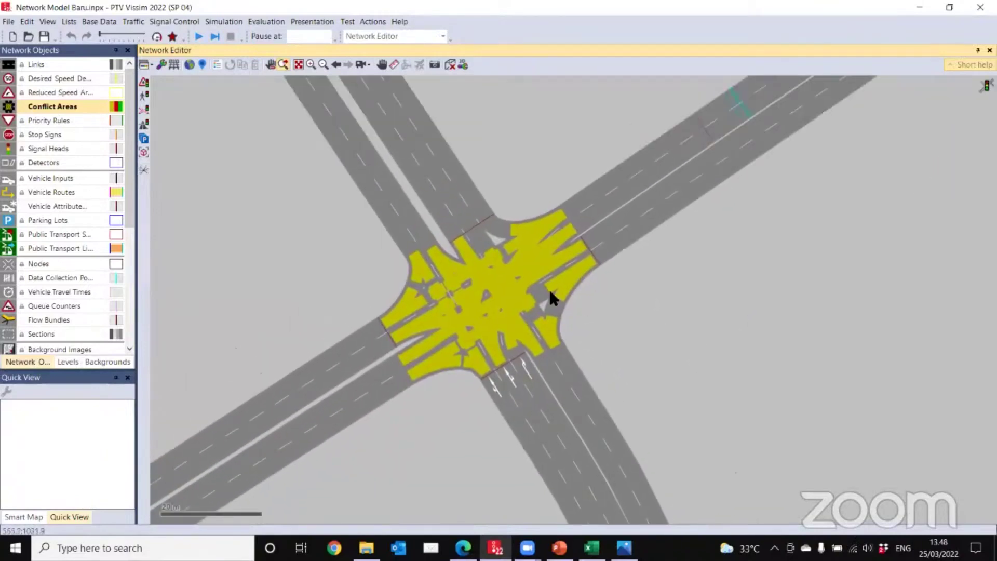
Step: Set the merging conflict area between links 10008 and 10010 at the four-leg junction to 2 waits for 1
{"action": "left_click", "coordinate": [541, 228]}
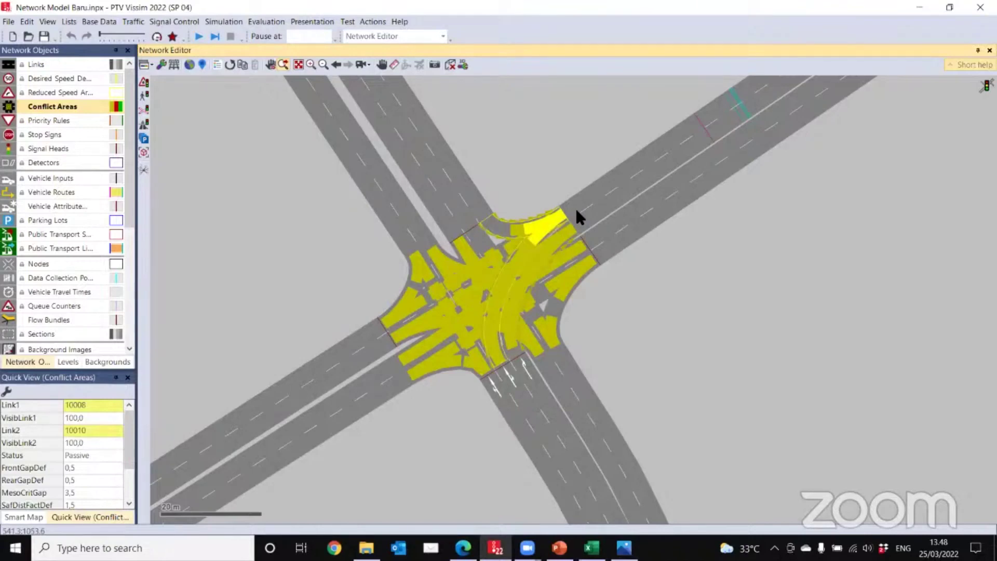
{"action": "left_click", "coordinate": [716, 57]}
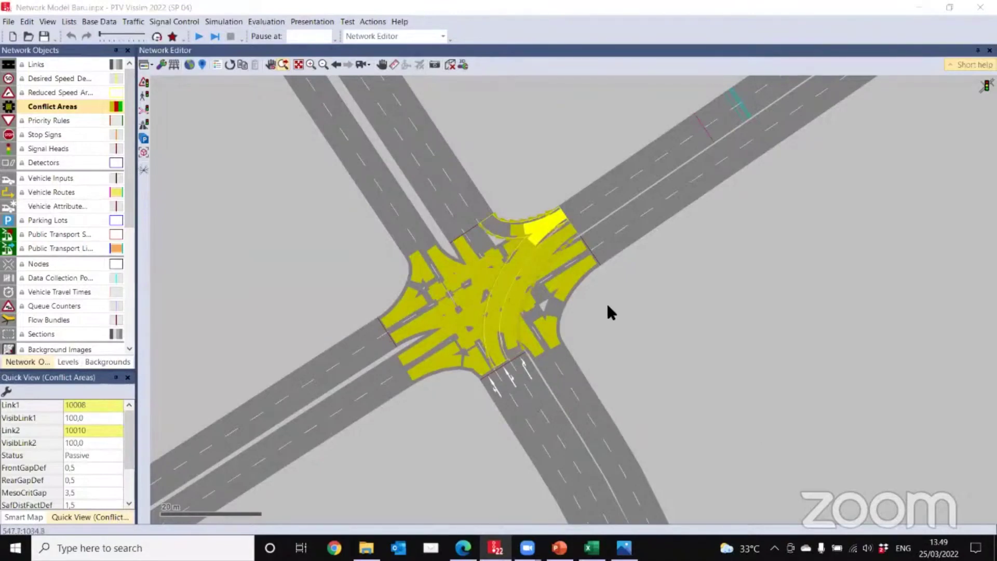
{"action": "left_click", "coordinate": [550, 219]}
{"action": "right_click", "coordinate": [549, 217]}
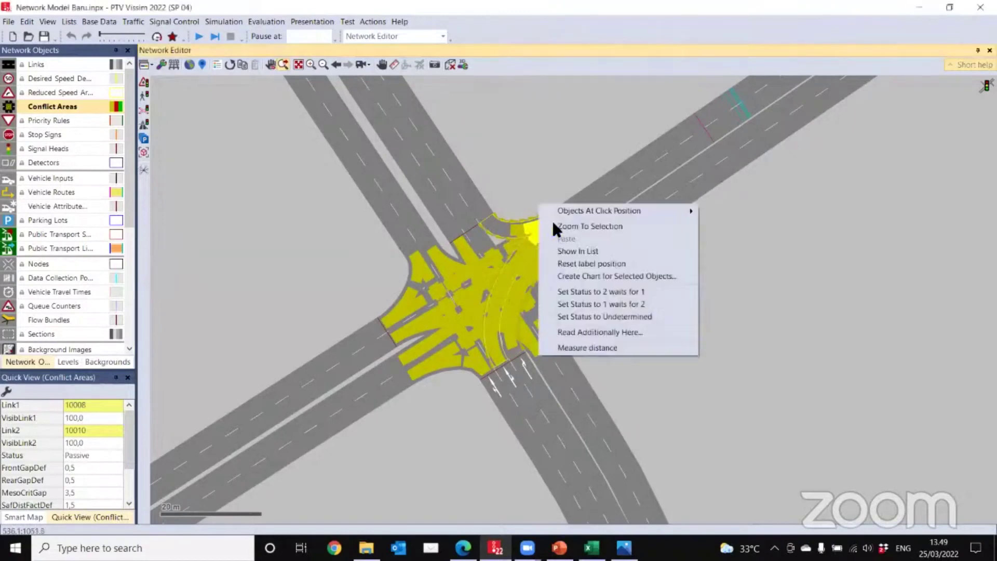
{"action": "left_click", "coordinate": [568, 289]}
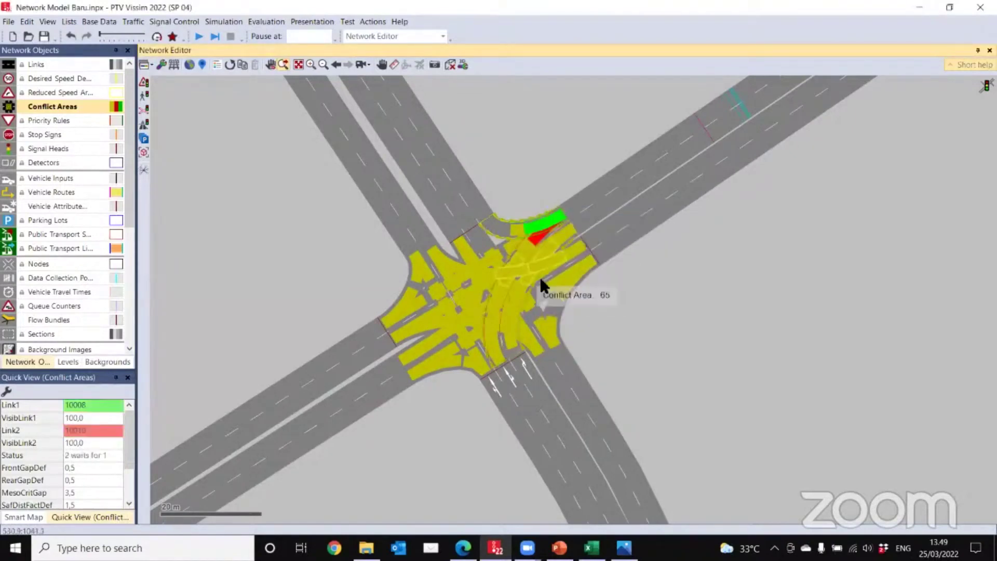
Step: Set the status of the conflict area between links 10008 and 10010 to 1 waits for 2
{"action": "right_click", "coordinate": [538, 225]}
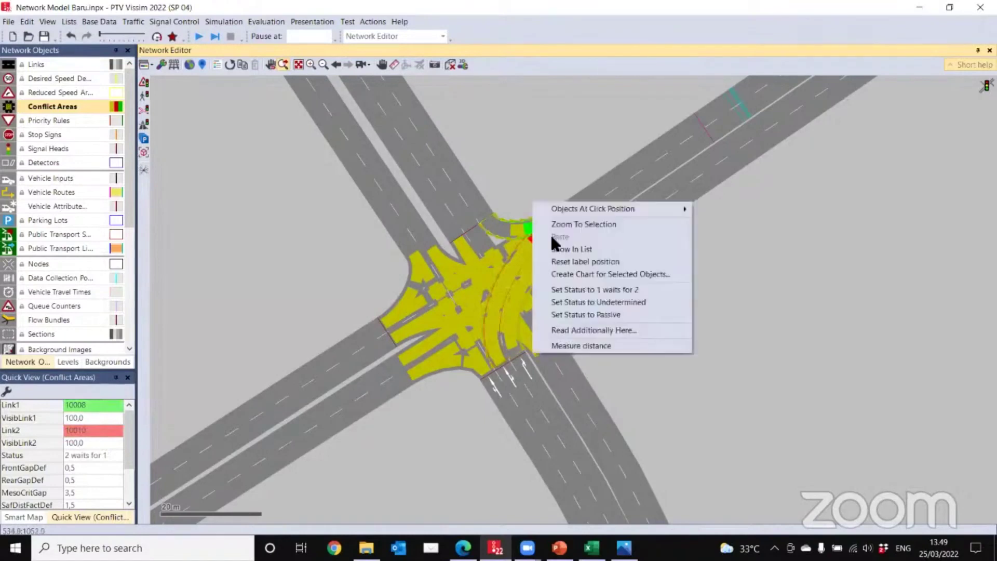
{"action": "left_click", "coordinate": [478, 216]}
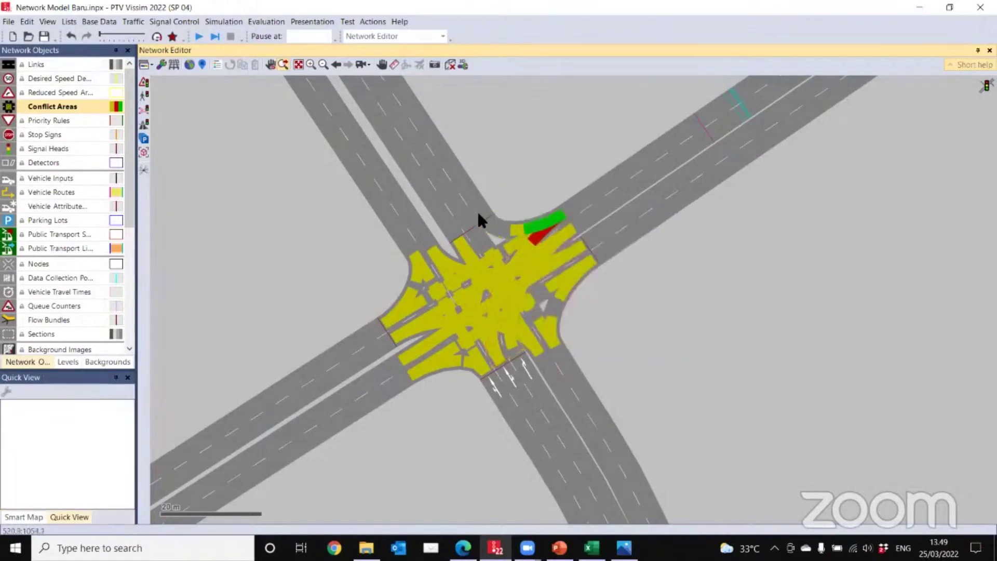
{"action": "right_click", "coordinate": [540, 224]}
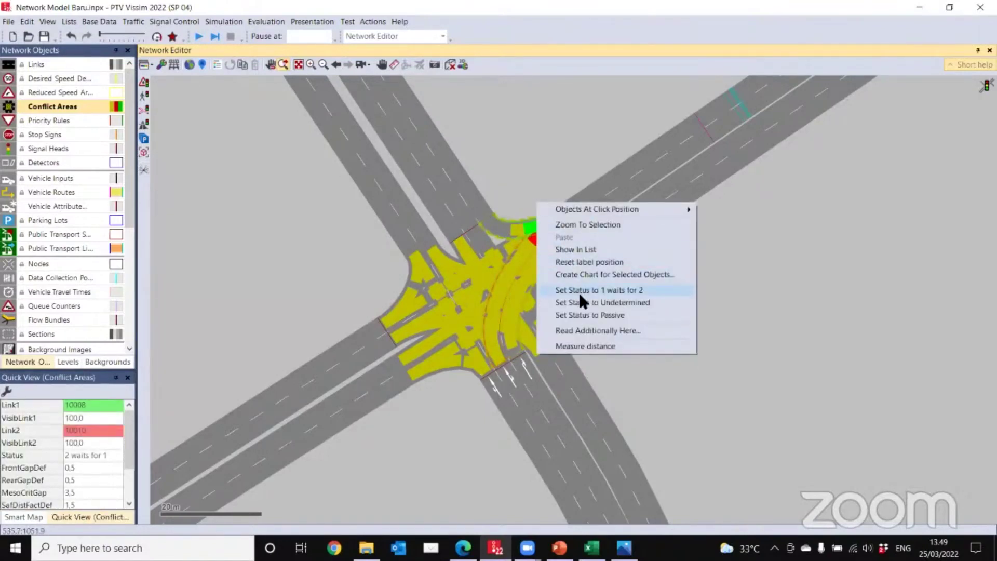
{"action": "left_click", "coordinate": [580, 294]}
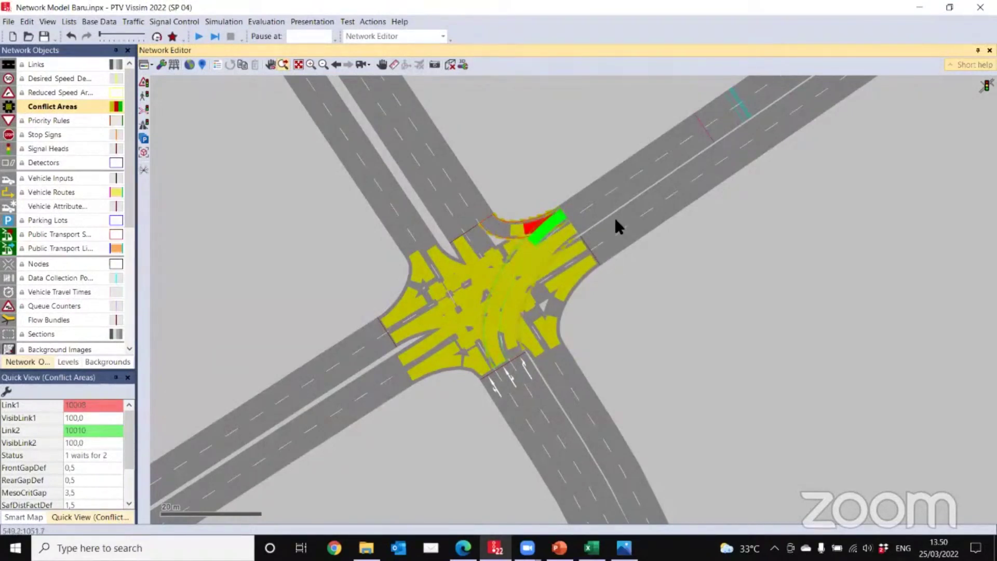
Step: Set the adjacent conflict area between links 10004 and 10008 to 2 waits for 1 and deselect it
{"action": "left_click", "coordinate": [514, 227]}
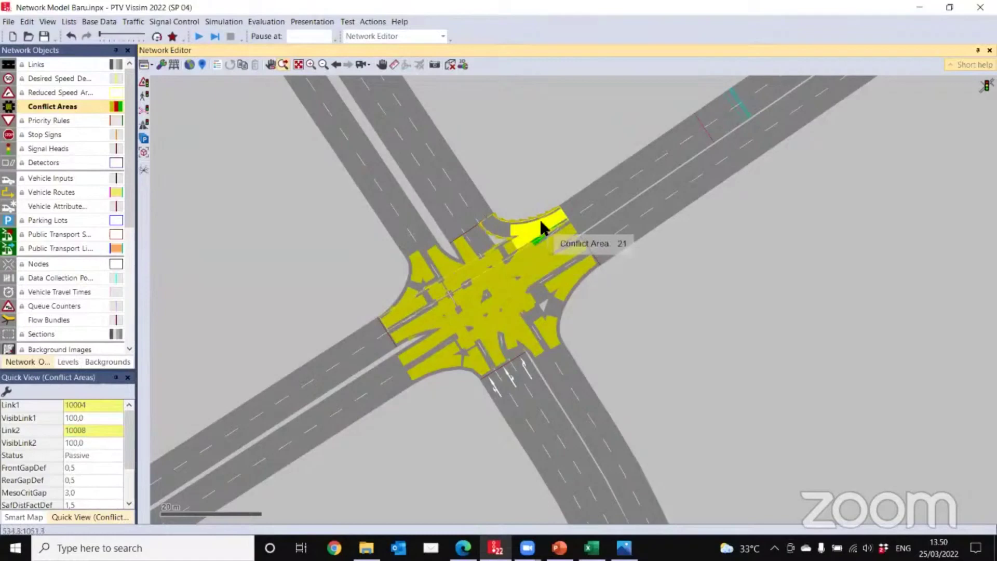
{"action": "right_click", "coordinate": [531, 206]}
{"action": "left_click", "coordinate": [574, 290]}
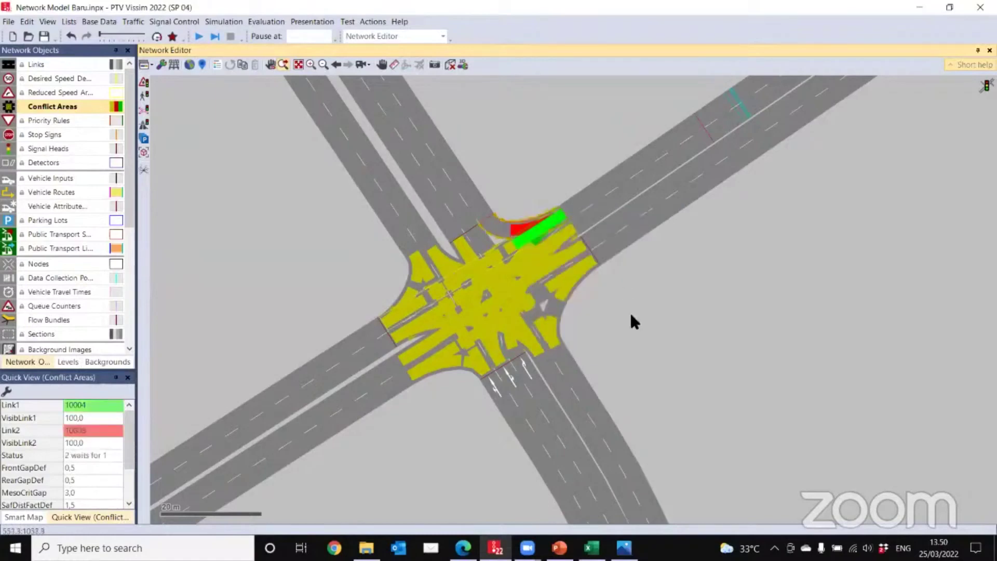
{"action": "left_click", "coordinate": [602, 310]}
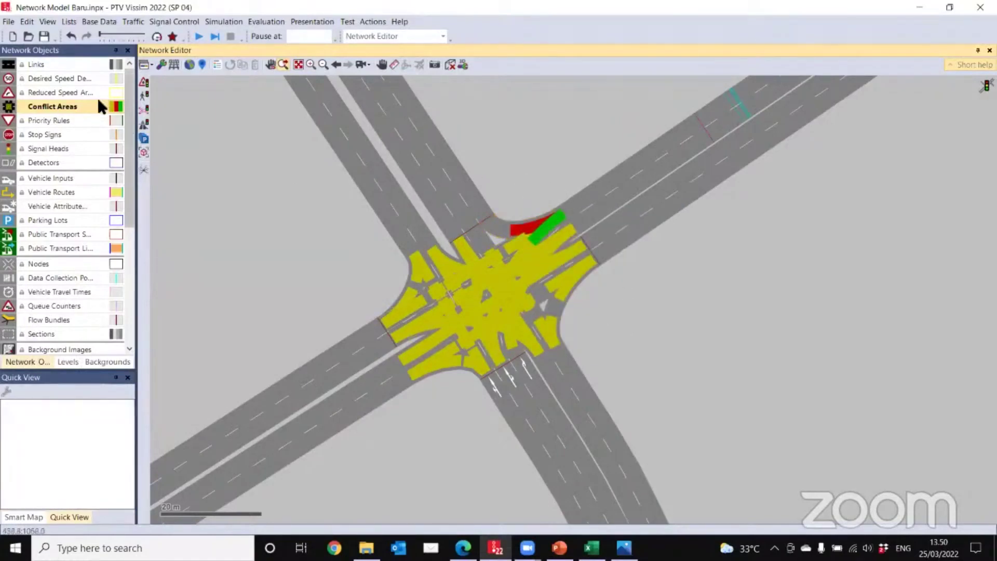
Step: Activate the Links network object and start the simulation, saving the network changes
{"action": "left_click", "coordinate": [58, 65]}
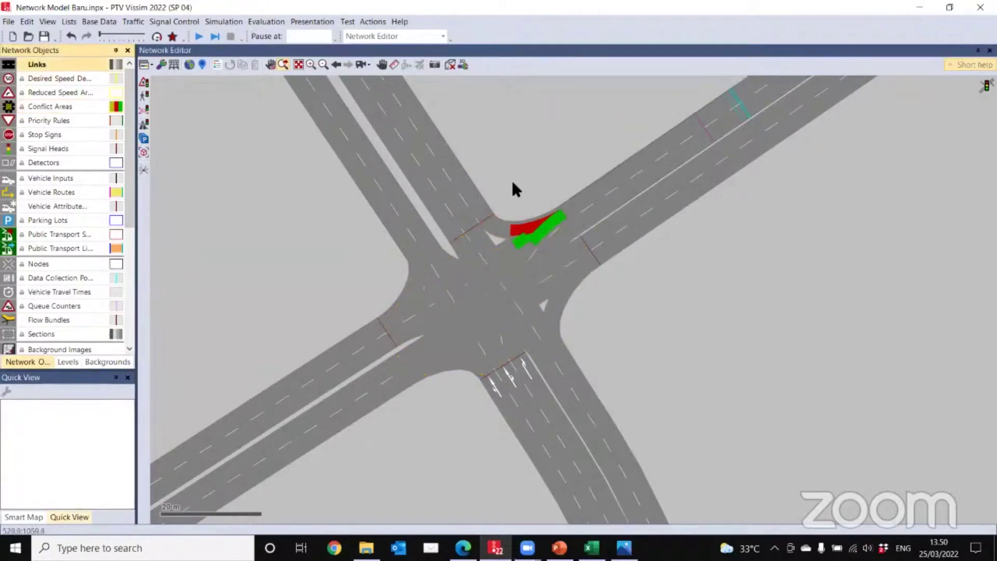
{"action": "left_click", "coordinate": [536, 343]}
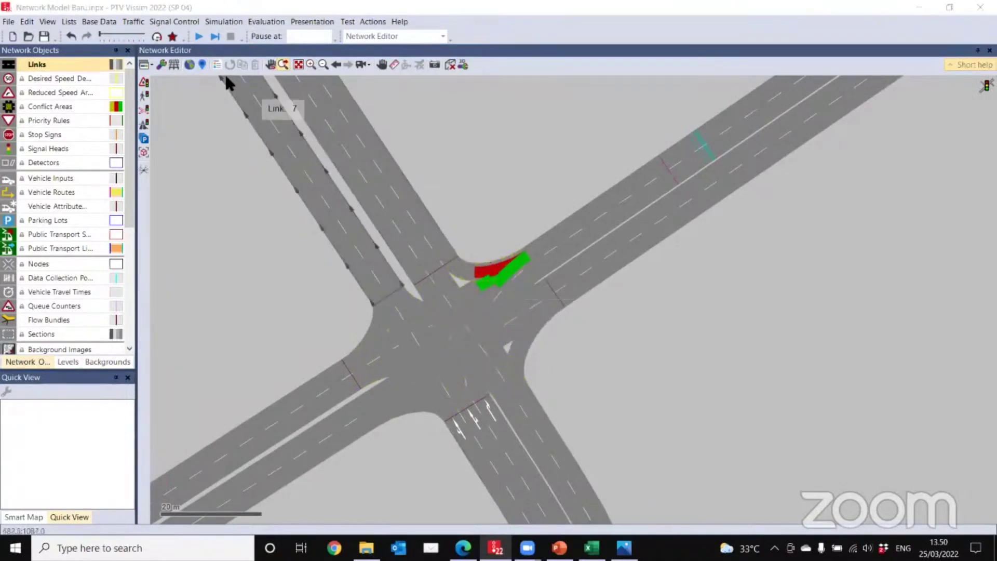
{"action": "left_click", "coordinate": [199, 35]}
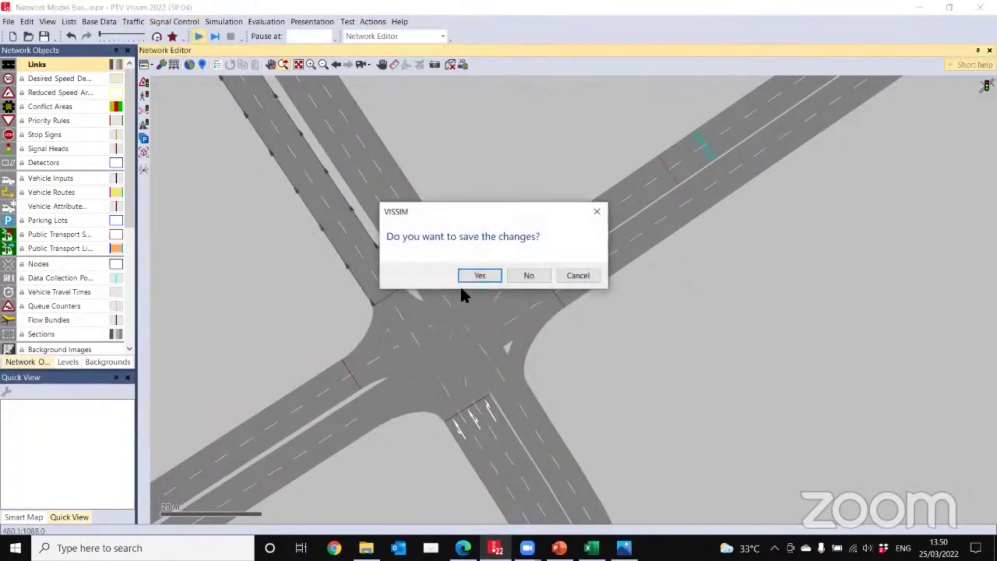
{"action": "left_click", "coordinate": [479, 276]}
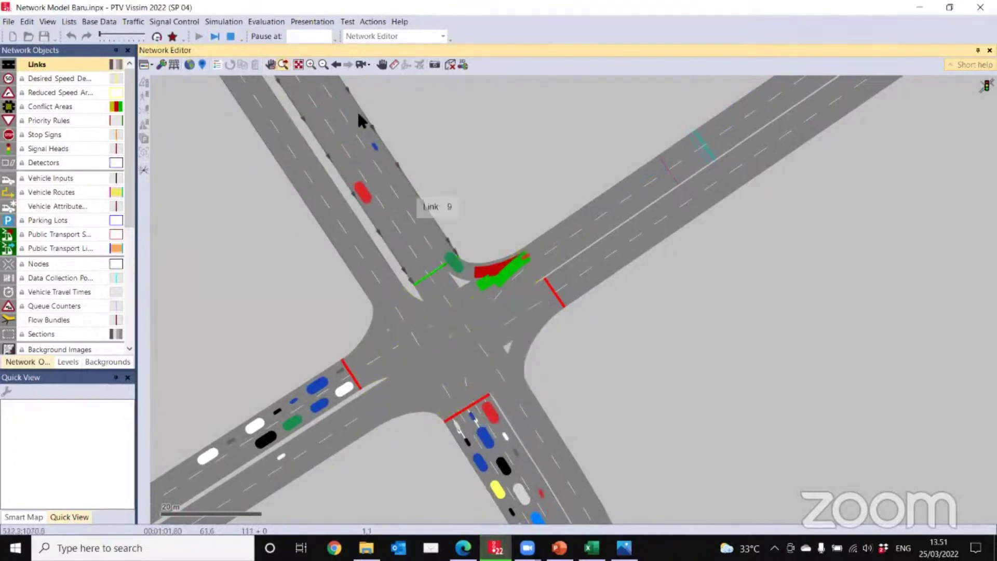
Step: Pause the simulation to inspect how turning vehicles yield at the prioritised merge, and resume it
{"action": "left_click", "coordinate": [215, 37]}
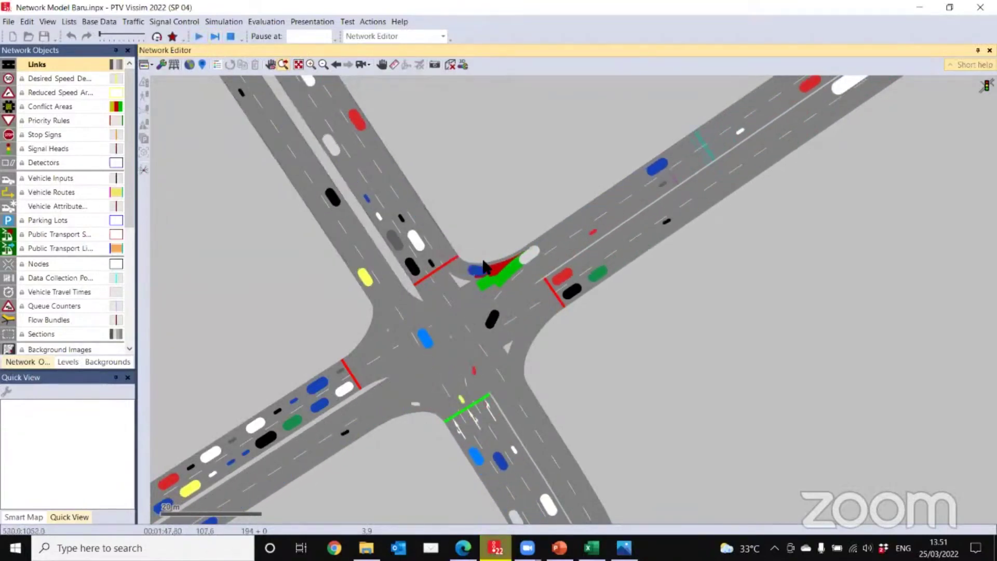
{"action": "left_click", "coordinate": [198, 37]}
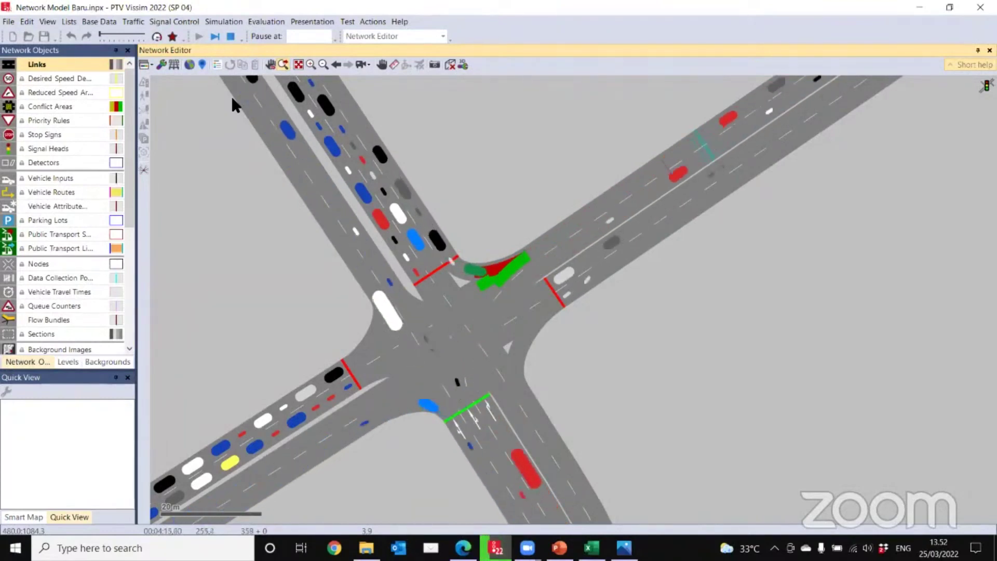
{"action": "left_click_drag", "start_coordinate": [520, 336], "coordinate": [724, 270]}
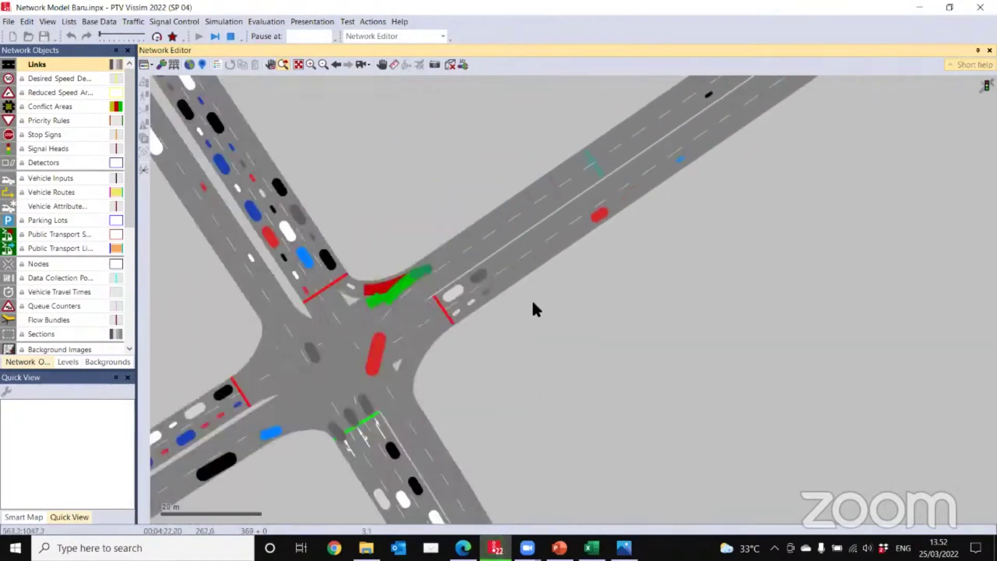
Step: Display the conflict areas at the three-leg junction and select the one between links 10016 and 10020
{"action": "left_click", "coordinate": [56, 115]}
{"action": "left_click", "coordinate": [57, 119]}
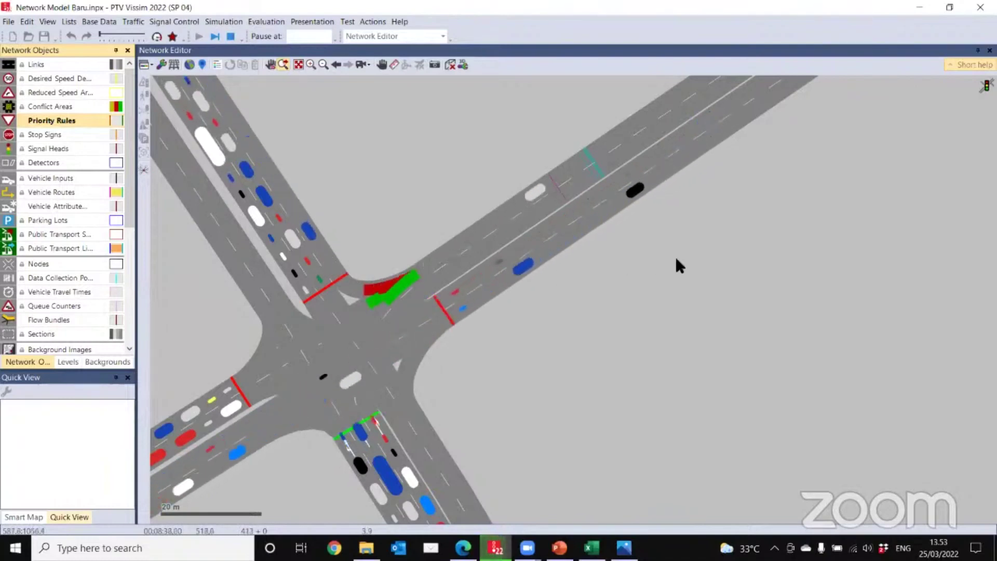
{"action": "left_click_drag", "start_coordinate": [737, 281], "coordinate": [375, 515]}
{"action": "left_click_drag", "start_coordinate": [850, 224], "coordinate": [448, 503]}
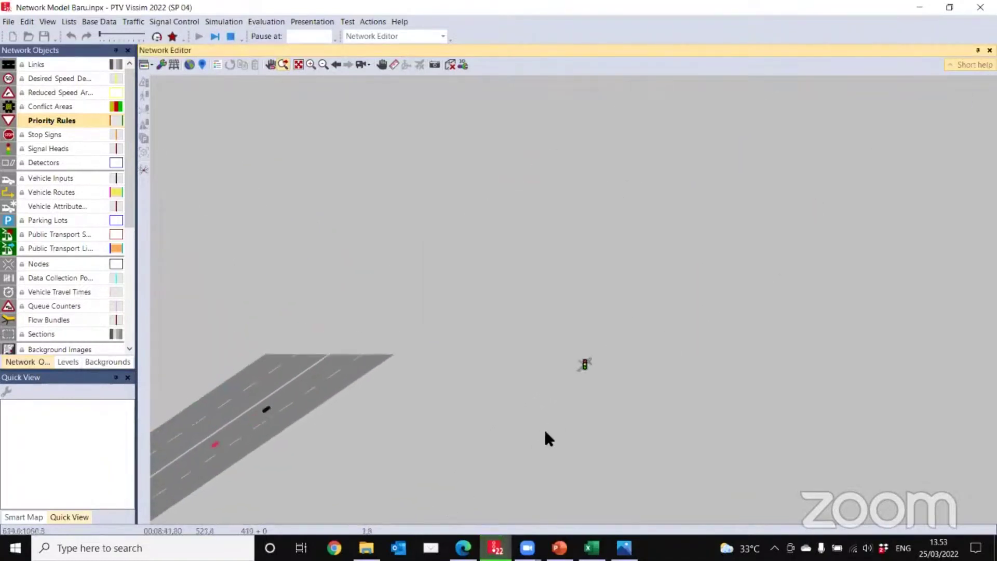
{"action": "left_click_drag", "start_coordinate": [718, 270], "coordinate": [231, 551]}
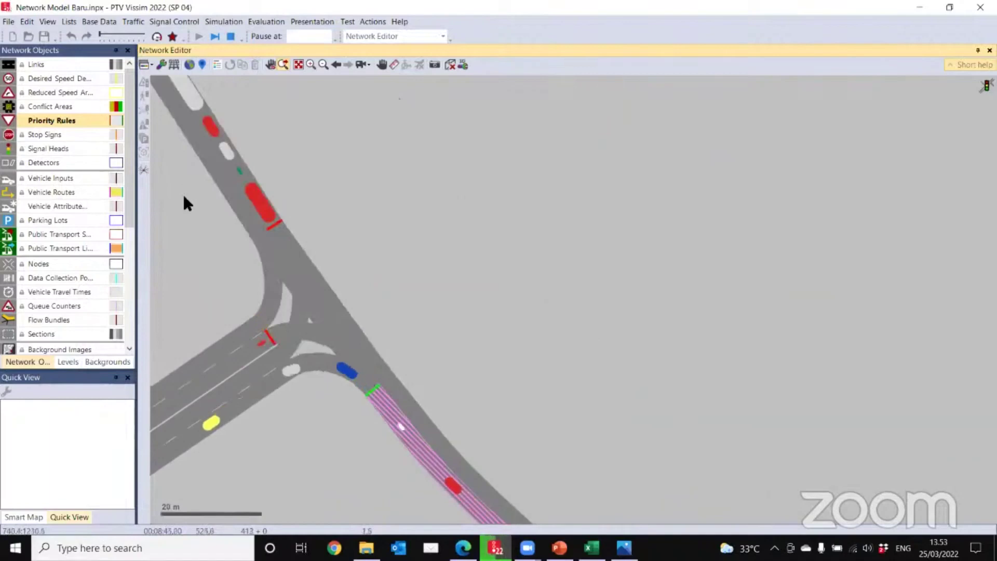
{"action": "left_click", "coordinate": [61, 105]}
{"action": "left_click_drag", "start_coordinate": [260, 249], "coordinate": [411, 234]}
{"action": "left_click", "coordinate": [427, 236]}
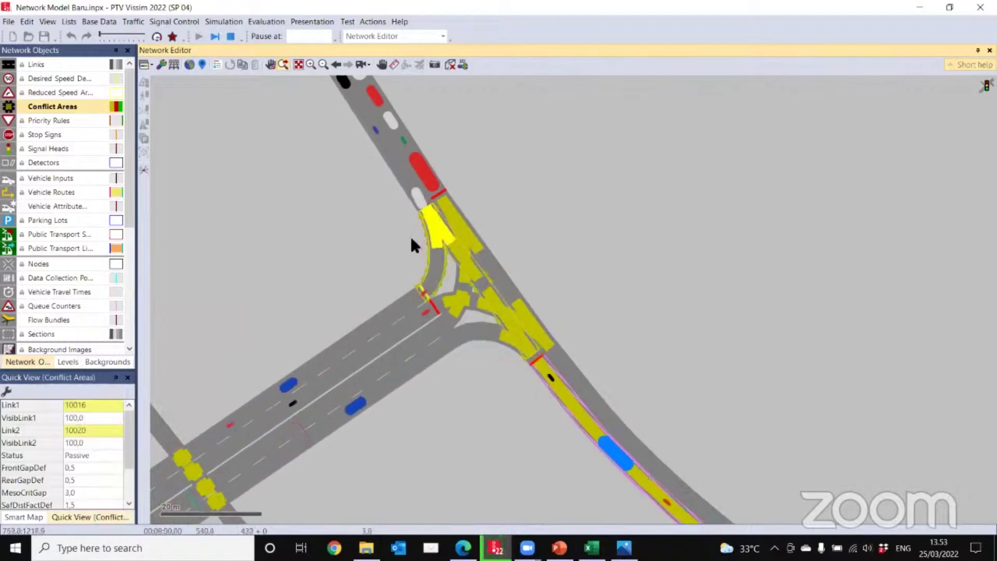
Step: Activate the Priority Rules network object, clear the conflict area selection, and stop the simulation
{"action": "left_click", "coordinate": [61, 123]}
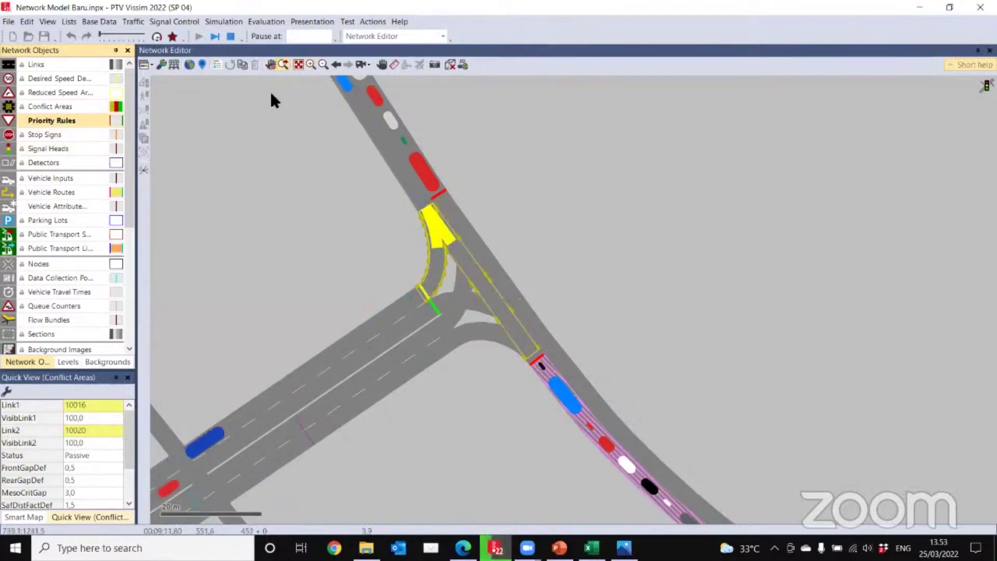
{"action": "left_click", "coordinate": [315, 264]}
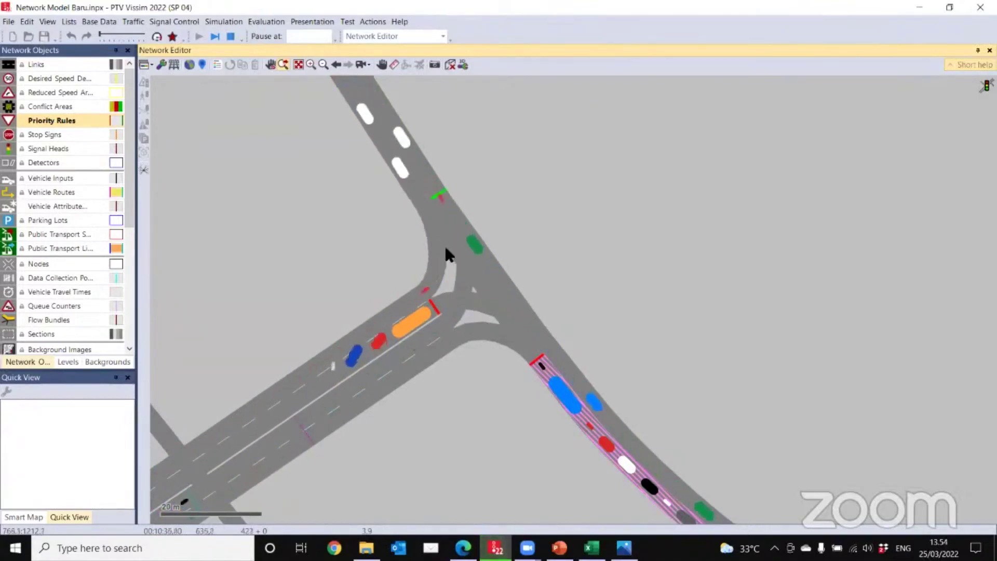
{"action": "left_click", "coordinate": [231, 36]}
{"action": "left_click", "coordinate": [587, 293]}
Step: Add a priority rule with its stop line on link 10016 at about 10.5 m and conflict marker on link 10020 at about 30.1 m
{"action": "scroll", "coordinate": [456, 267], "scroll_direction": "up", "scroll_amount": 2}
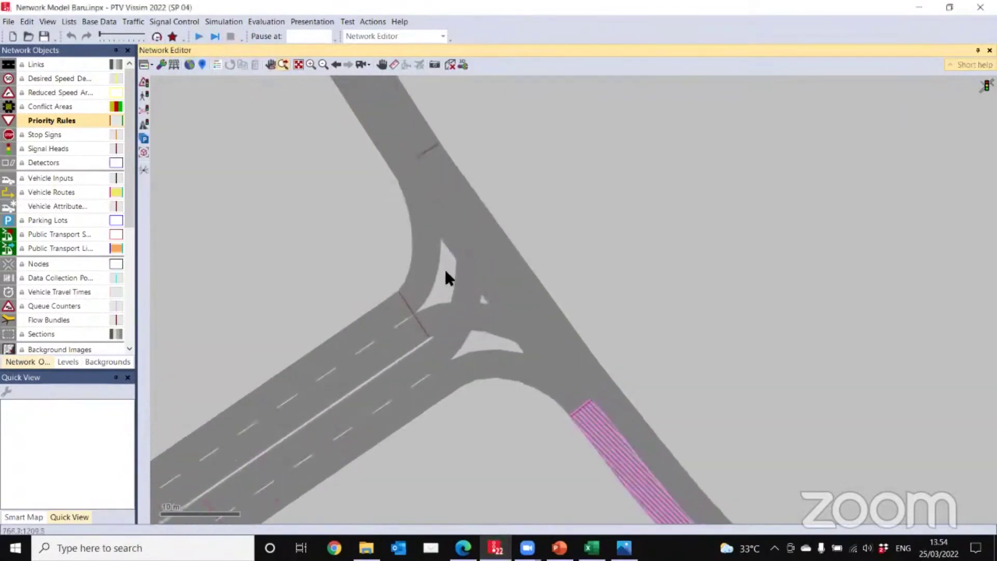
{"action": "scroll", "coordinate": [446, 278], "scroll_direction": "up", "scroll_amount": 2}
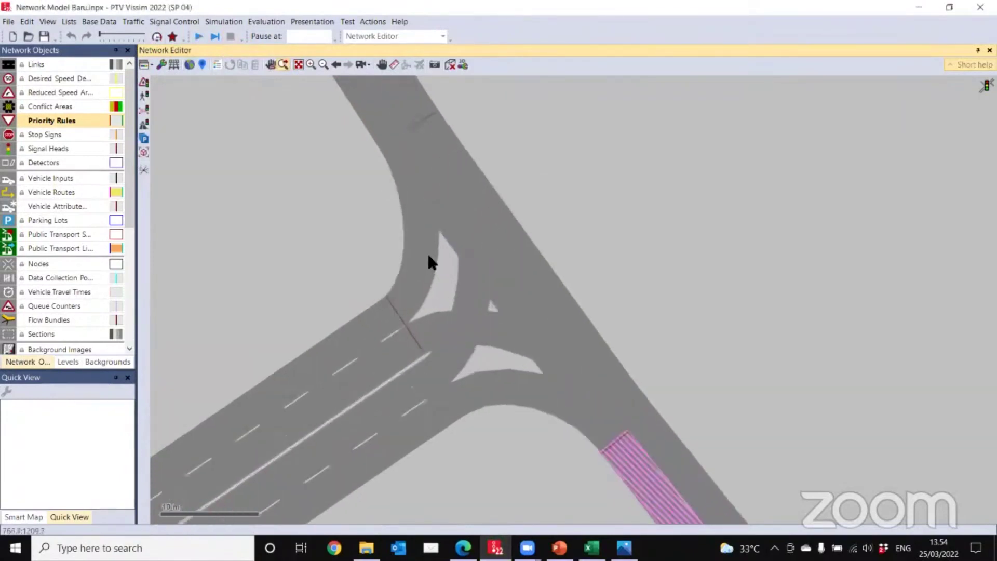
{"action": "right_click", "coordinate": [410, 212]}
{"action": "left_click", "coordinate": [445, 214]}
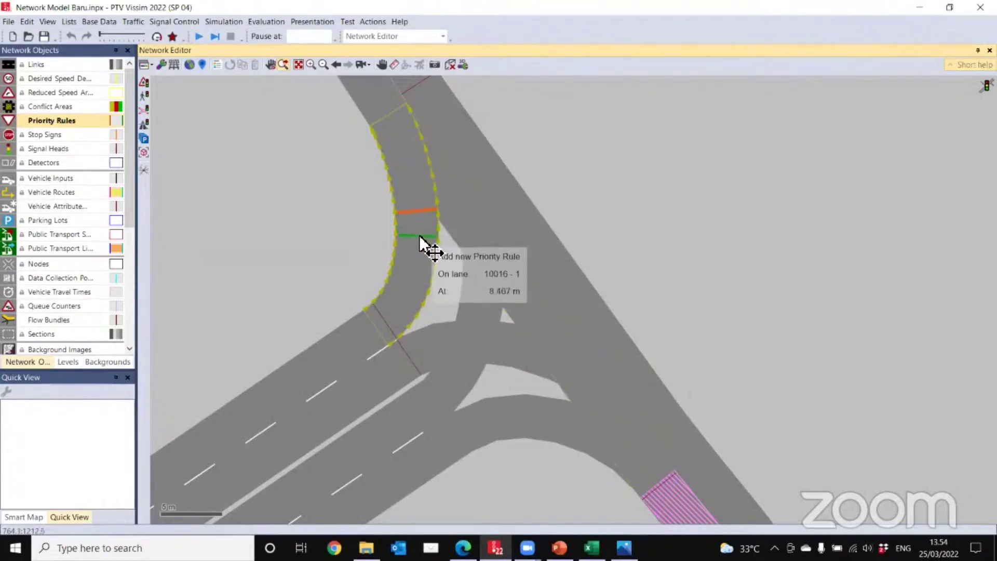
{"action": "left_click", "coordinate": [427, 178]}
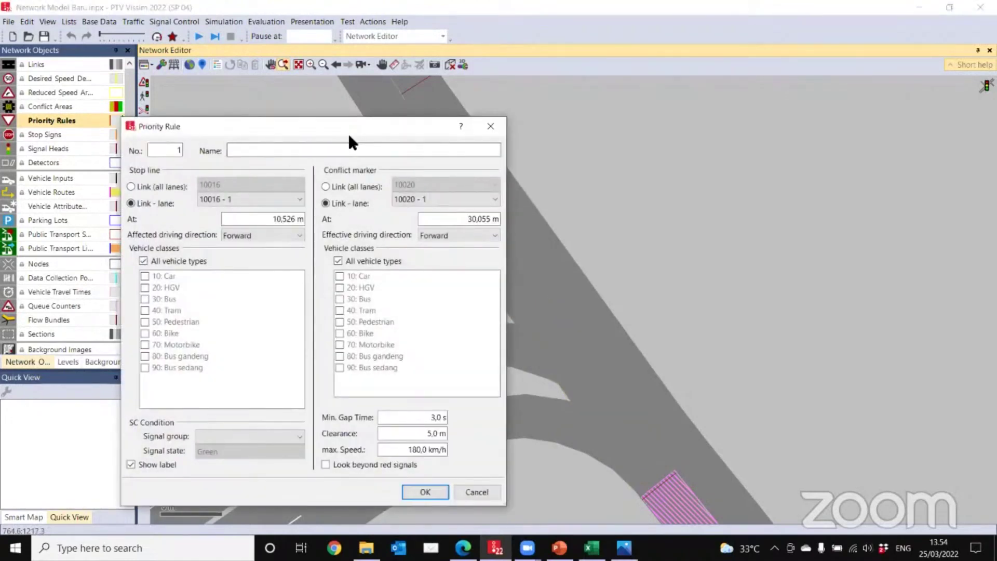
Step: Set the priority rule's clearance to 6 m for all vehicle types, and move its conflict marker to about 31.4 m on link 10020
{"action": "left_click_drag", "start_coordinate": [348, 132], "coordinate": [711, 90]}
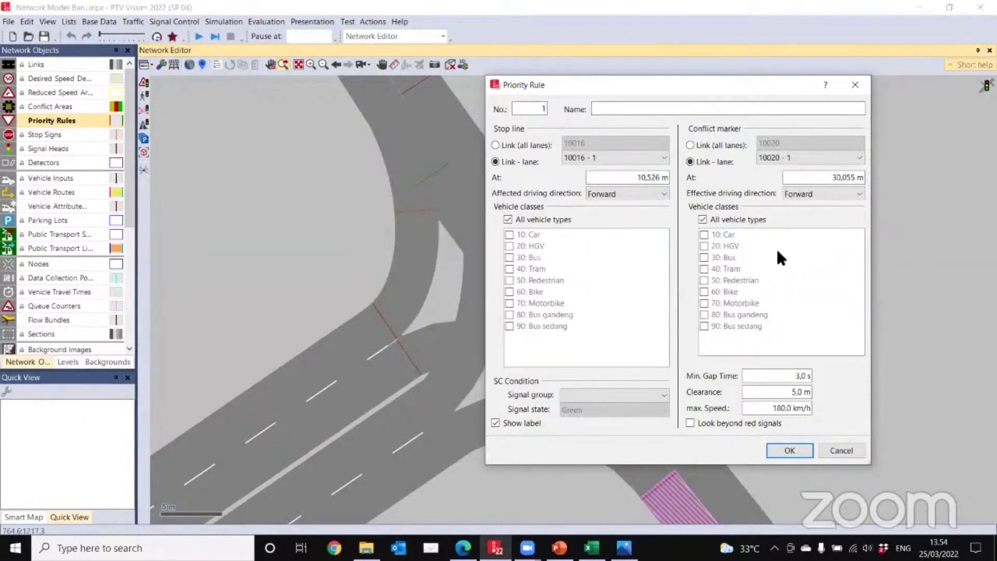
{"action": "left_click", "coordinate": [522, 219]}
{"action": "left_click", "coordinate": [704, 219]}
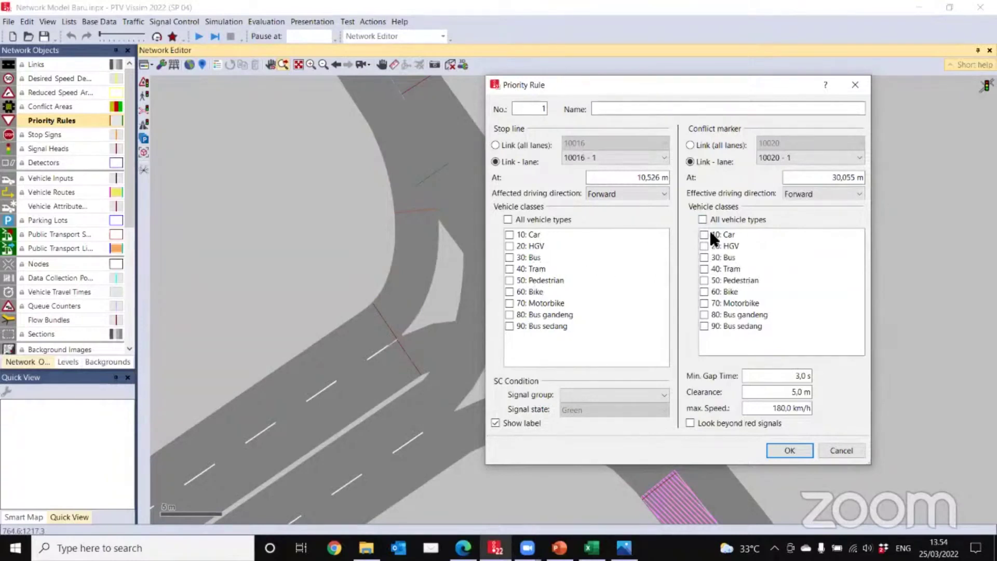
{"action": "left_click", "coordinate": [508, 219]}
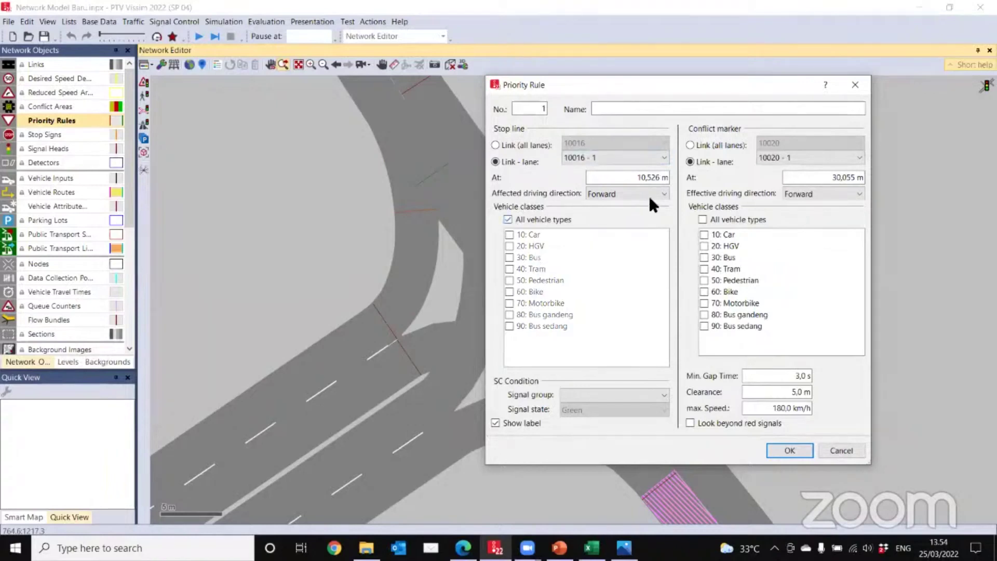
{"action": "left_click", "coordinate": [703, 220]}
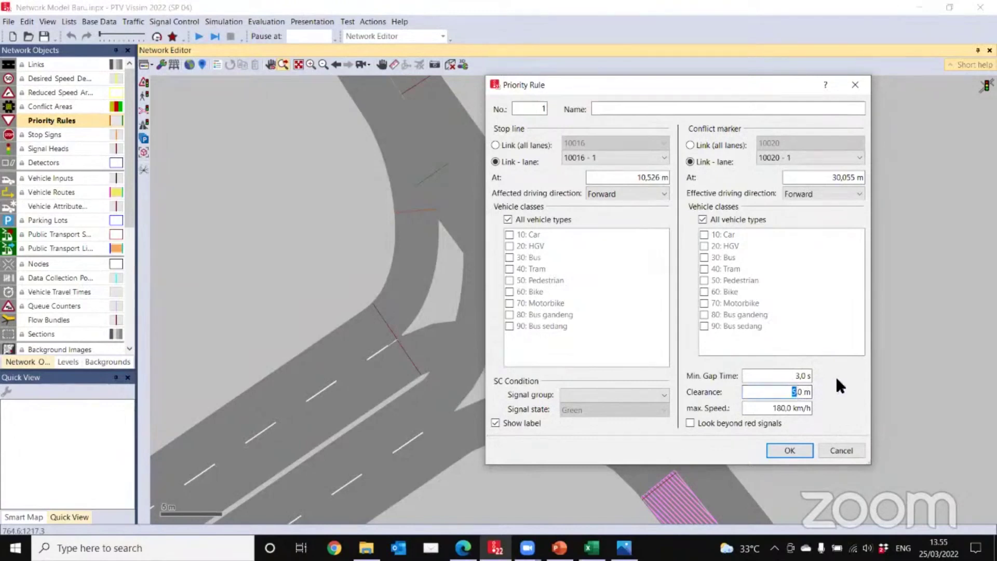
{"action": "type", "text": "6"}
{"action": "left_click", "coordinate": [785, 449]}
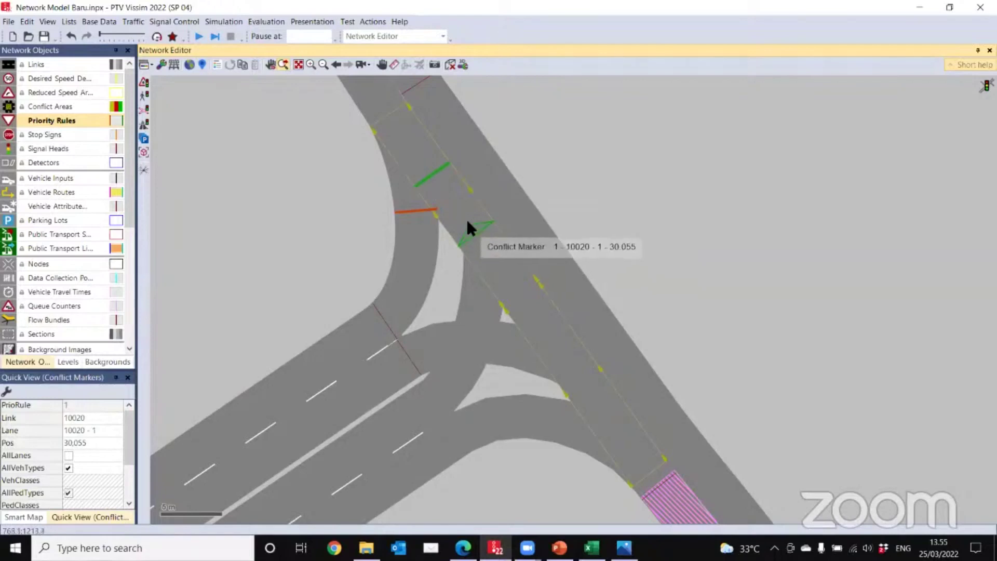
{"action": "mouse_move", "coordinate": [440, 179]}
{"action": "left_mouse_down"}
{"action": "mouse_move", "coordinate": [469, 213]}
{"action": "mouse_move", "coordinate": [427, 157]}
{"action": "left_mouse_up"}
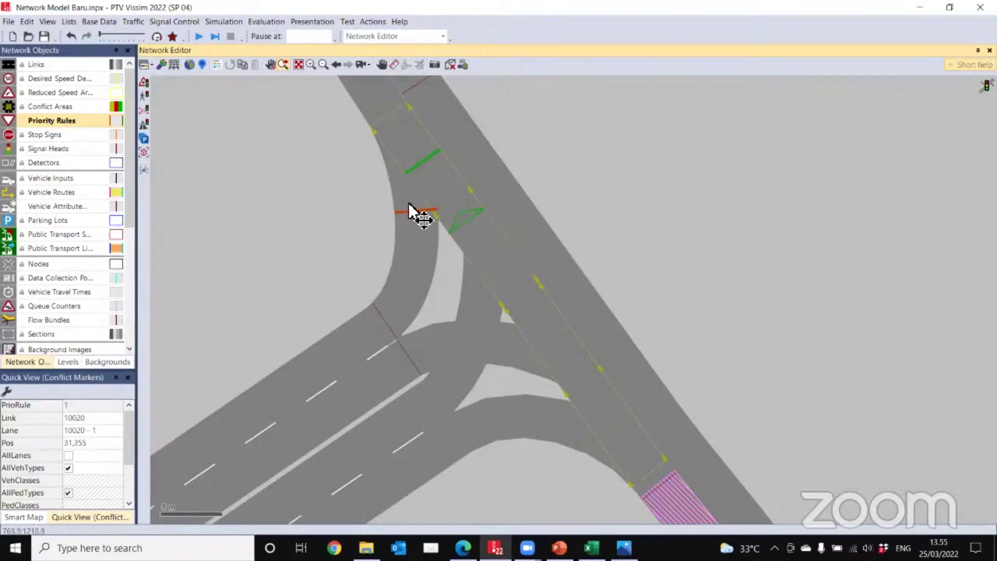
{"action": "left_click", "coordinate": [596, 194]}
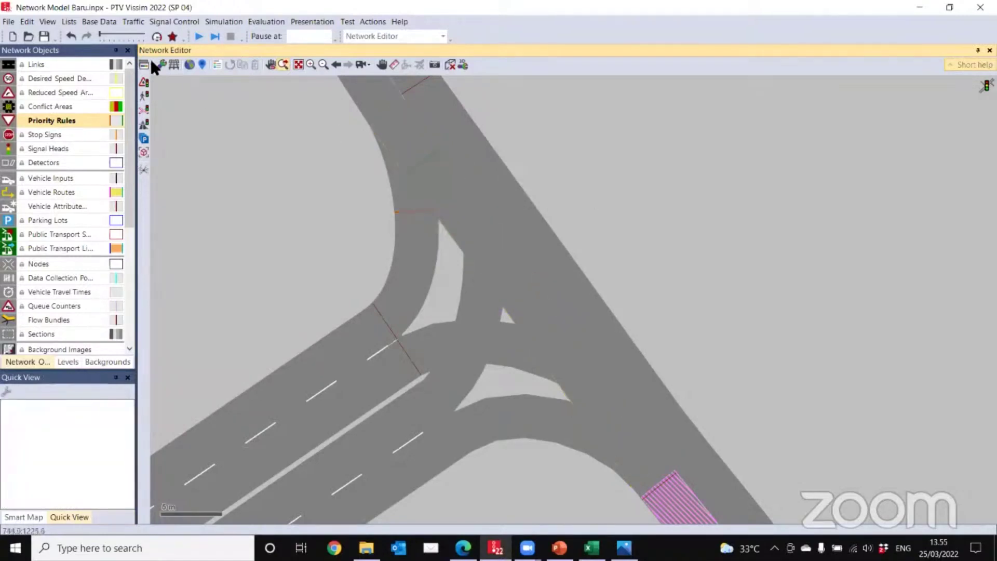
Step: Run the simulation with the network changes saved to check yielding at the merge, and stop it, ignoring the warnings
{"action": "left_click", "coordinate": [197, 36]}
{"action": "left_click", "coordinate": [472, 275]}
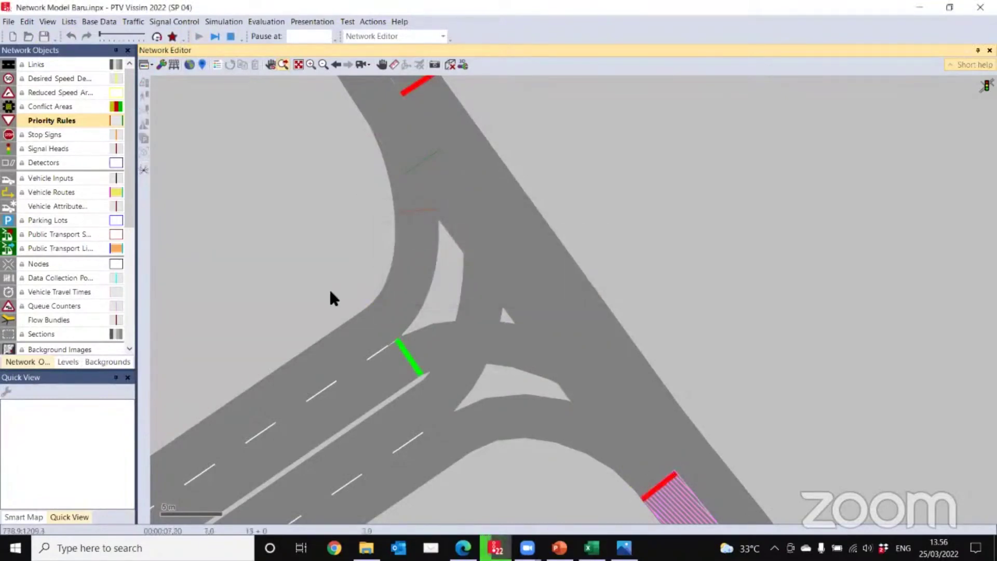
{"action": "left_click", "coordinate": [425, 157]}
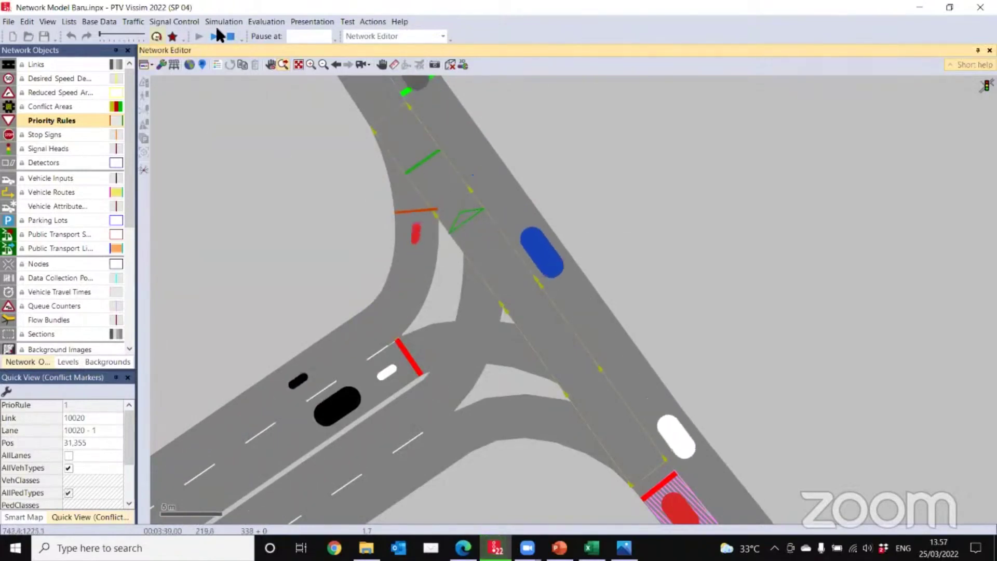
{"action": "key", "text": "Escape"}
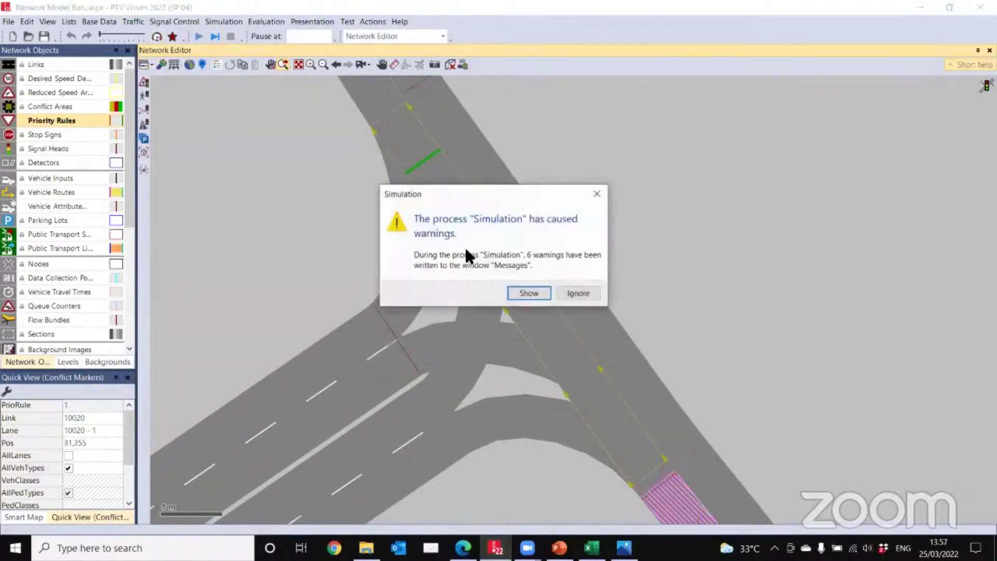
{"action": "left_click", "coordinate": [585, 294]}
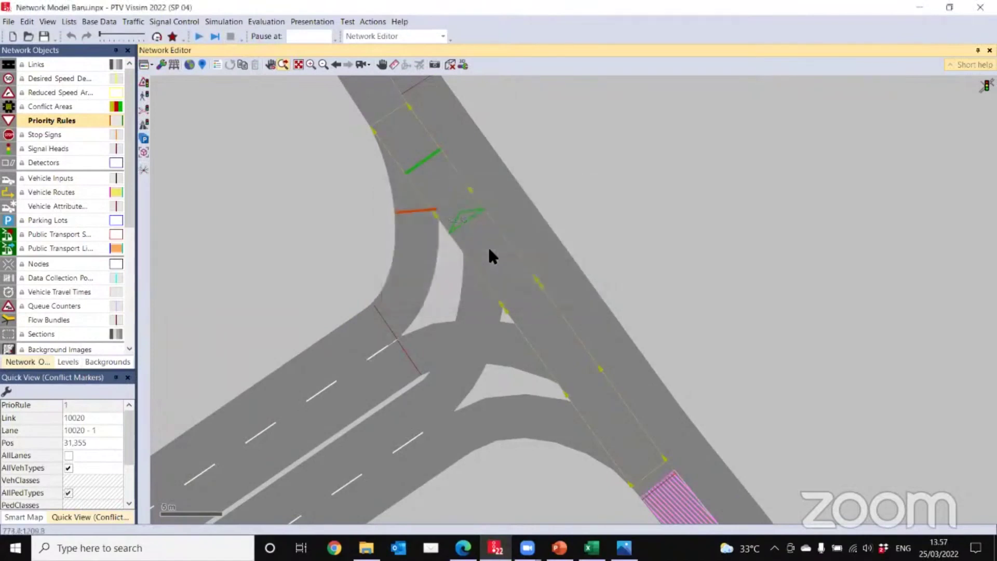
Step: Add a second priority rule with its stop line on link 10020 at about 27.3 m and conflict marker on link 10016 at about 13.8 m, keeping 6 m clearance
{"action": "right_click", "coordinate": [446, 202]}
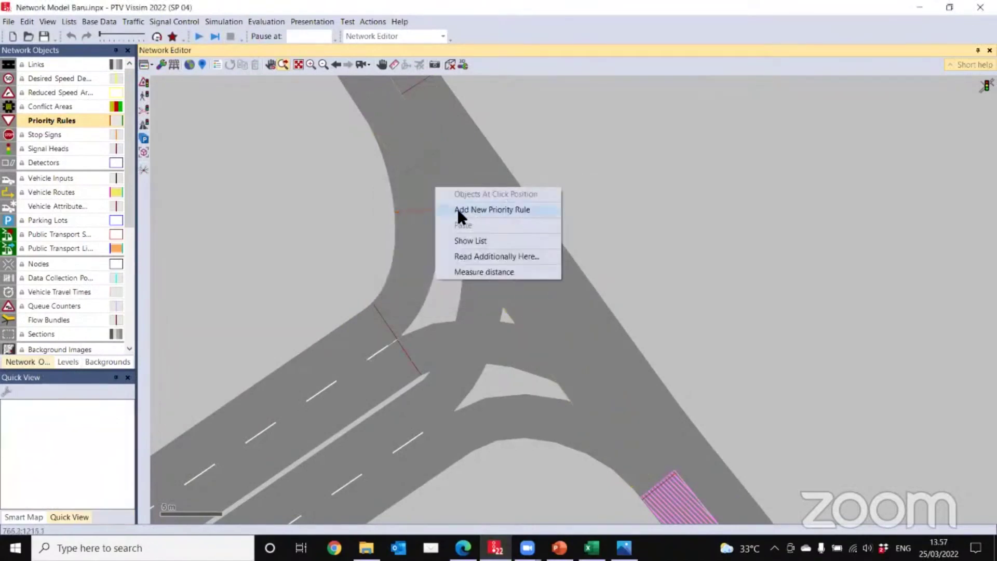
{"action": "left_click", "coordinate": [462, 208]}
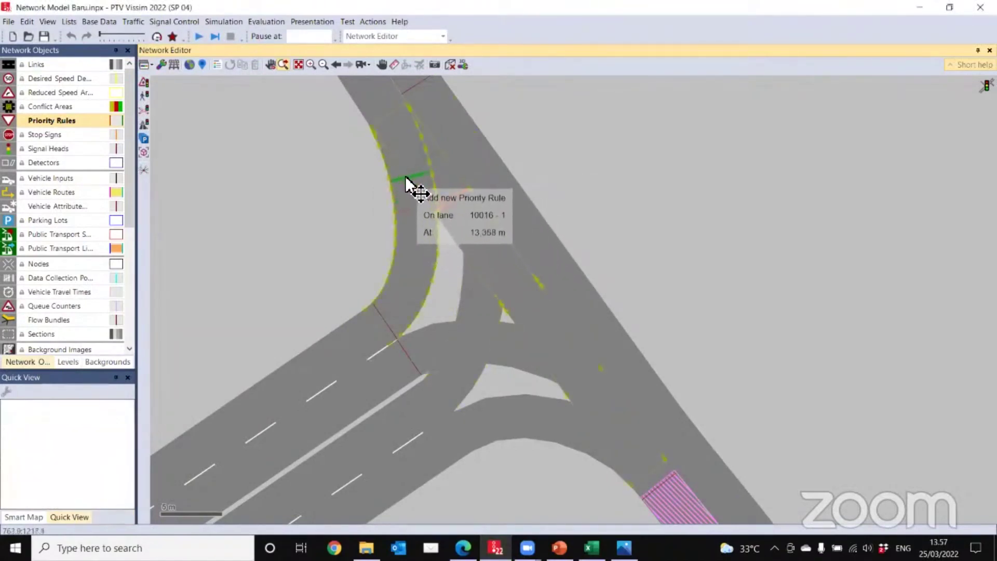
{"action": "left_click", "coordinate": [408, 172]}
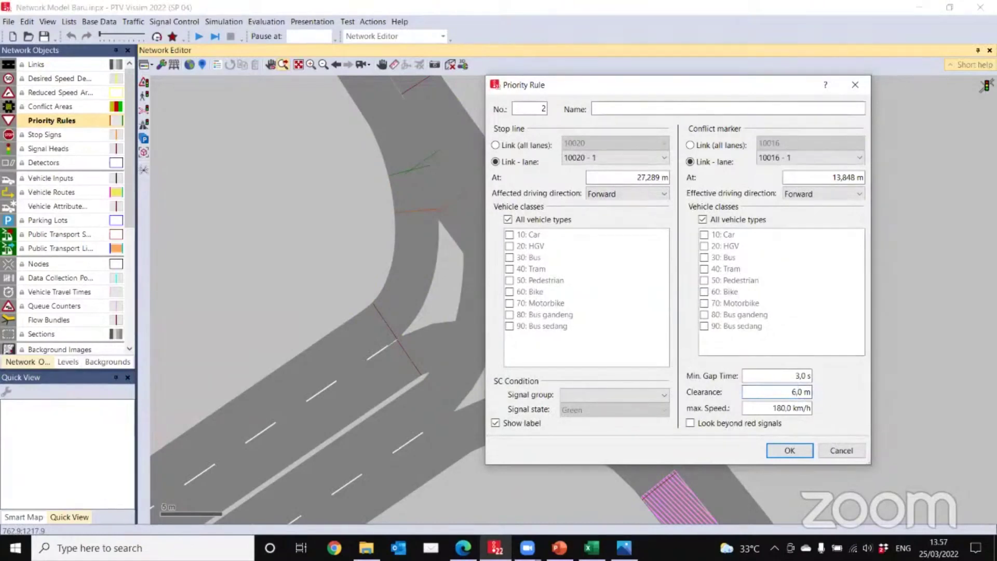
{"action": "left_click", "coordinate": [787, 450]}
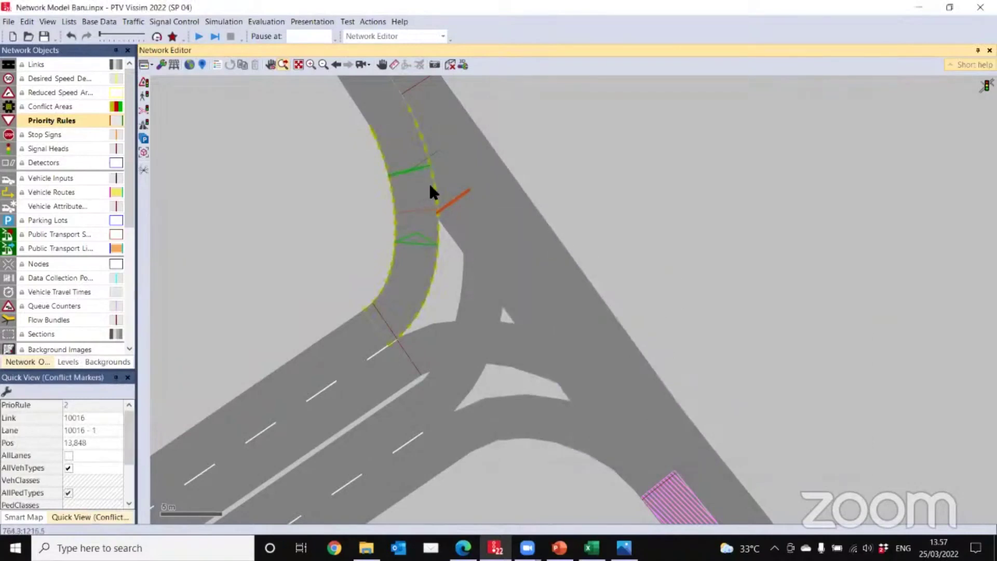
Step: Adjust the conflict markers to about 14.2 m on link 10016 and 31.3 m on link 10020, and select both together
{"action": "left_click", "coordinate": [426, 159], "text": "ctrl"}
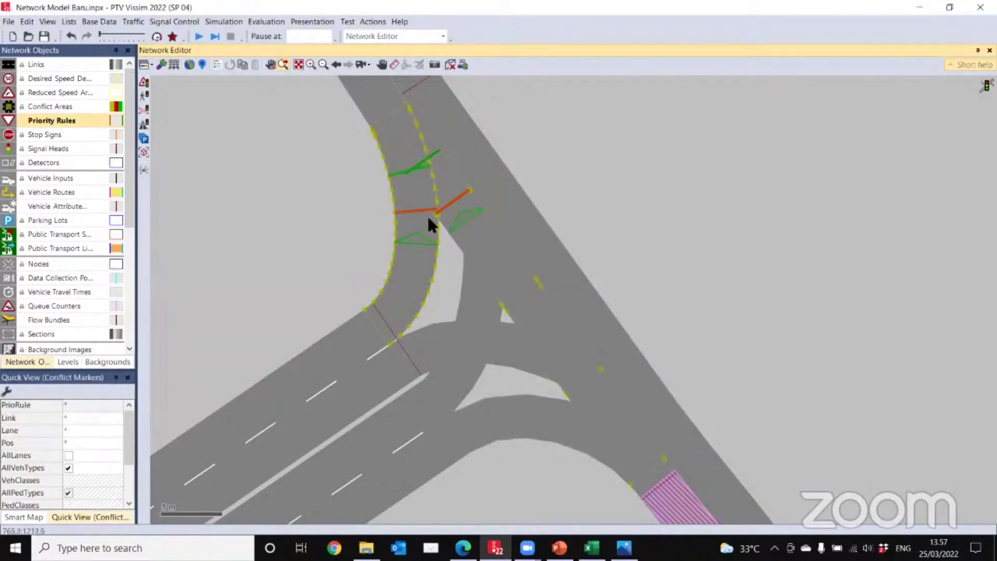
{"action": "left_click", "coordinate": [393, 163]}
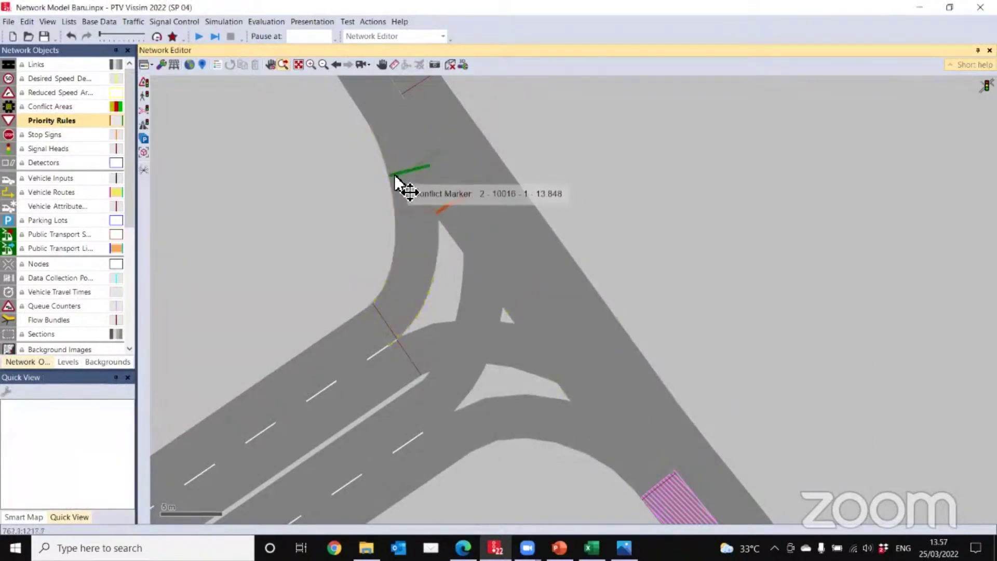
{"action": "mouse_move", "coordinate": [396, 174]}
{"action": "left_mouse_down"}
{"action": "mouse_move", "coordinate": [437, 165]}
{"action": "mouse_move", "coordinate": [429, 157]}
{"action": "left_mouse_up"}
{"action": "left_click", "coordinate": [646, 216]}
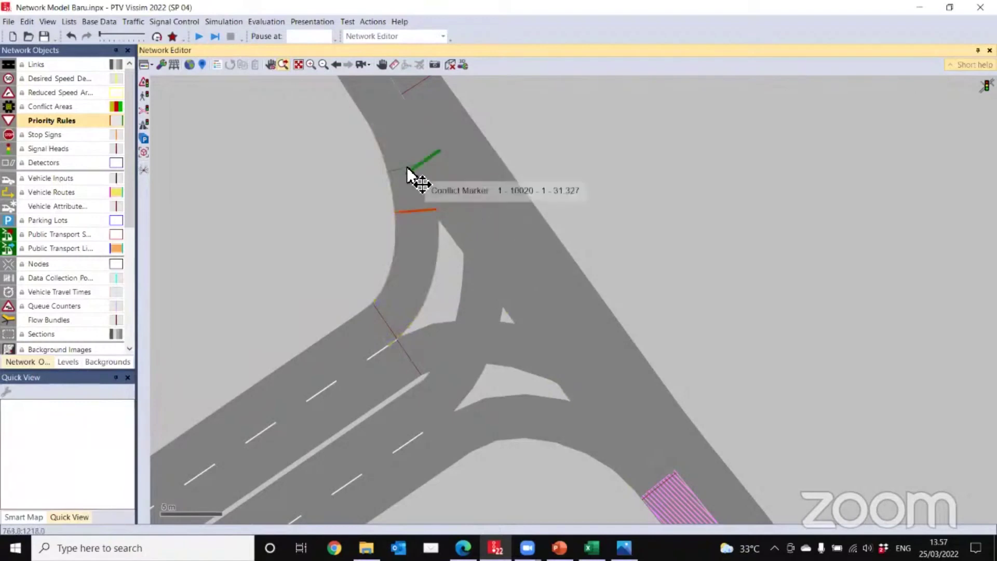
{"action": "left_click", "coordinate": [421, 171]}
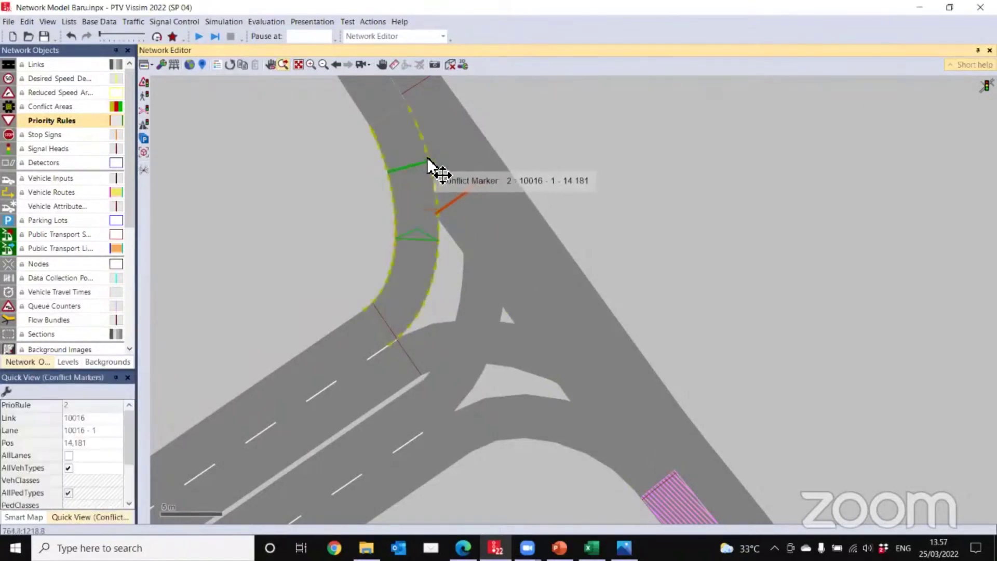
{"action": "left_click", "coordinate": [429, 158], "text": "ctrl"}
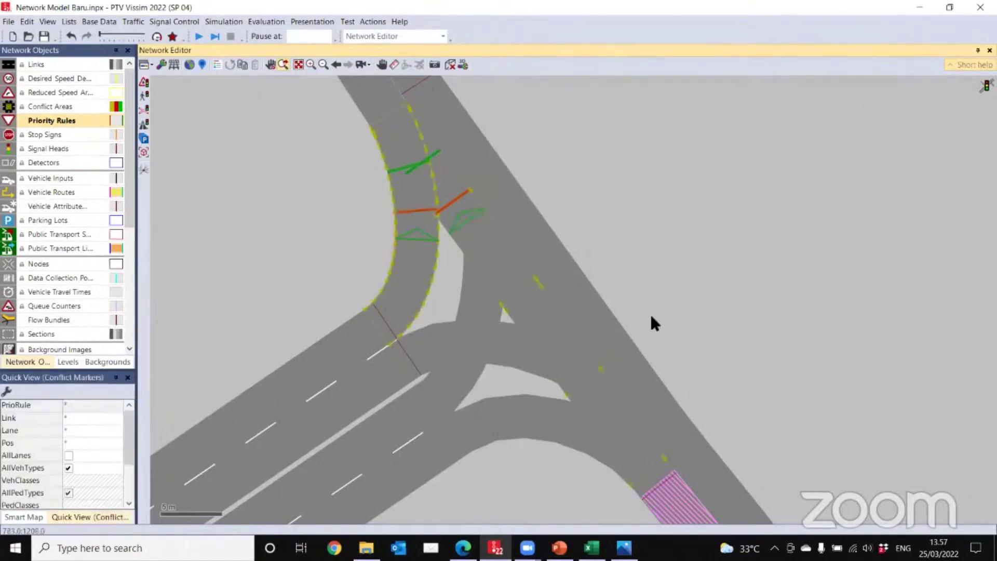
Step: Save the changes and run the simulation to check the merge with both priority rules, and stop it
{"action": "left_click", "coordinate": [197, 37]}
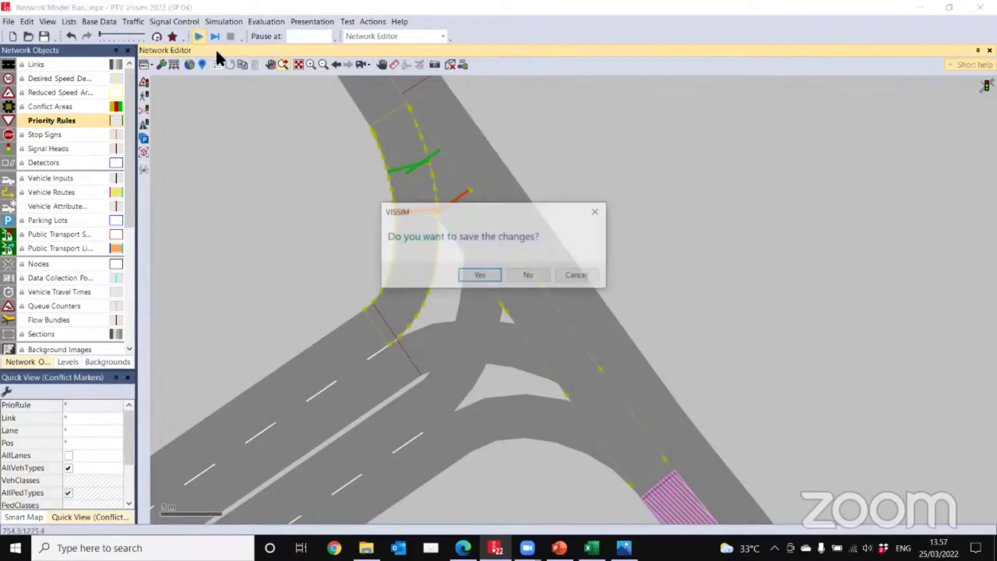
{"action": "left_click", "coordinate": [480, 275]}
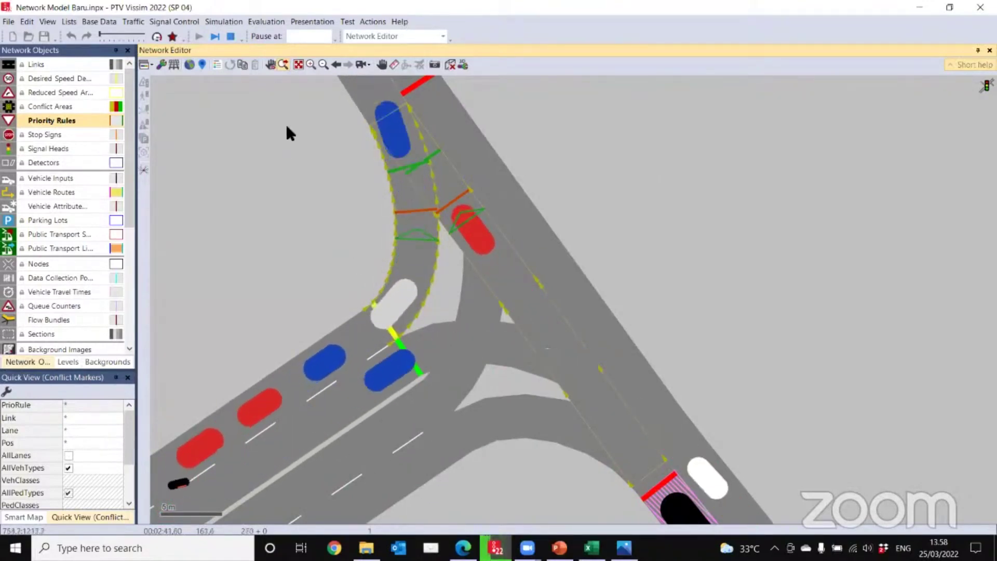
{"action": "left_click", "coordinate": [230, 36]}
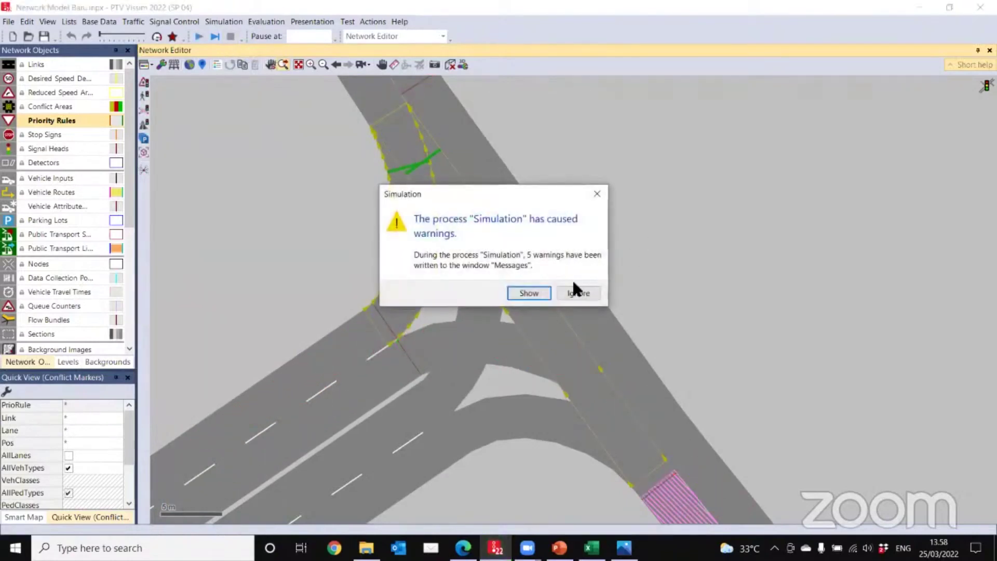
Step: Show the simulation's warnings in the message list to read them, and close the list
{"action": "left_click", "coordinate": [522, 289]}
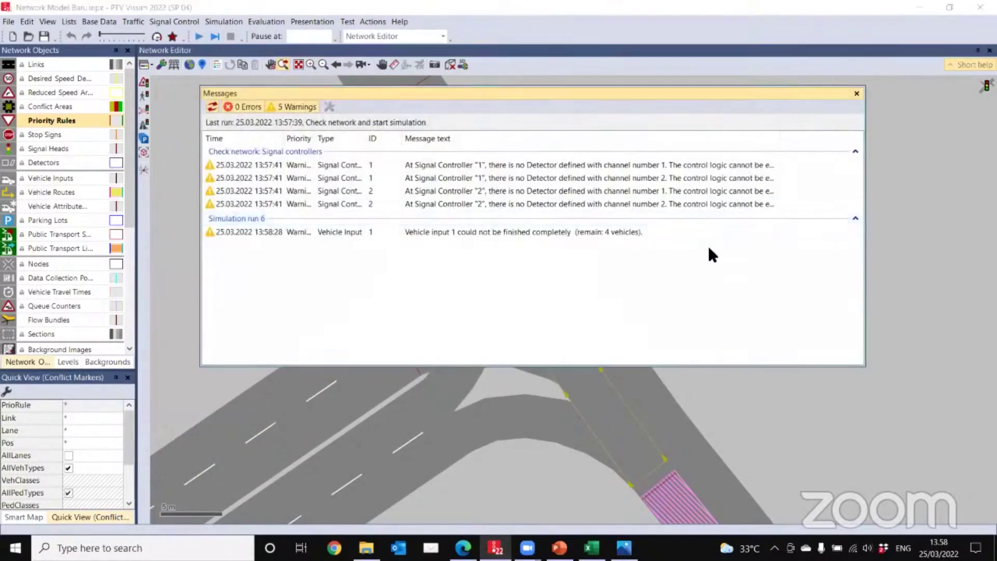
{"action": "left_click_drag", "start_coordinate": [668, 92], "coordinate": [581, 129]}
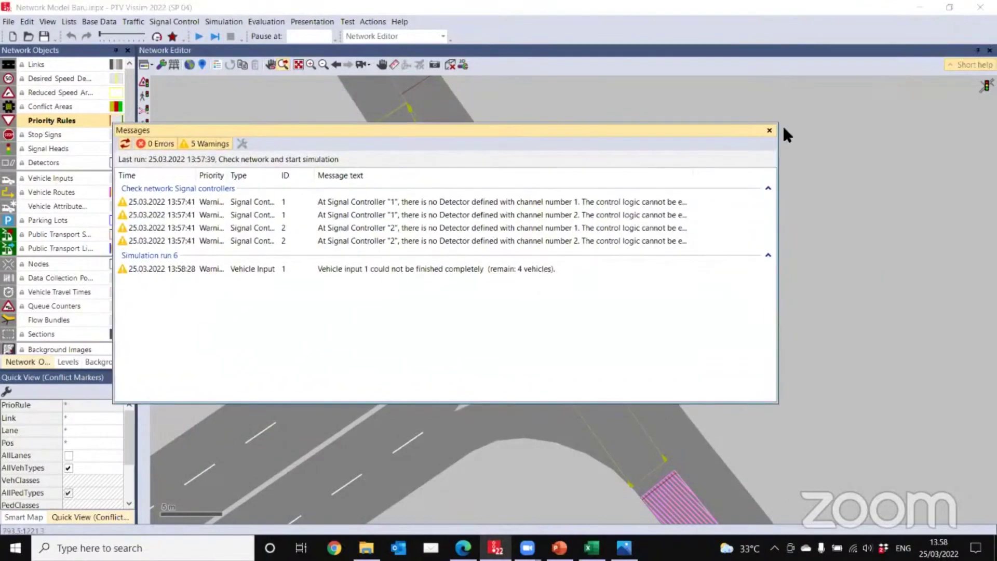
{"action": "left_click", "coordinate": [769, 131]}
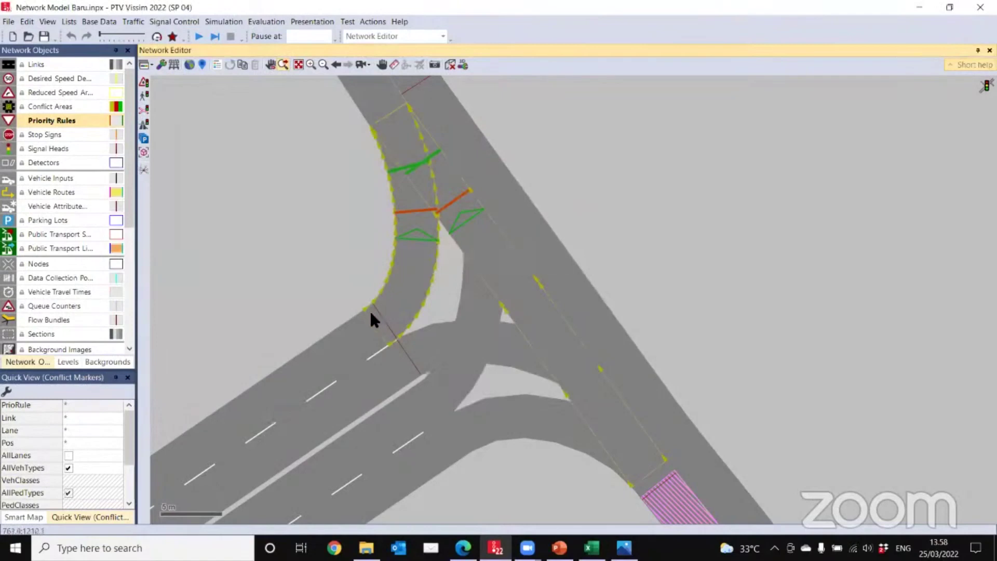
Step: Locate the place where the narrow diagonal link crosses the divided road, and examine the crossing in 3D
{"action": "scroll", "coordinate": [370, 310], "scroll_direction": "down", "scroll_amount": 3}
{"action": "scroll", "coordinate": [447, 425], "scroll_direction": "down", "scroll_amount": 1}
{"action": "left_click_drag", "start_coordinate": [448, 434], "coordinate": [530, 168]}
{"action": "left_click_drag", "start_coordinate": [495, 504], "coordinate": [489, 87]}
{"action": "scroll", "coordinate": [568, 485], "scroll_direction": "down", "scroll_amount": 2}
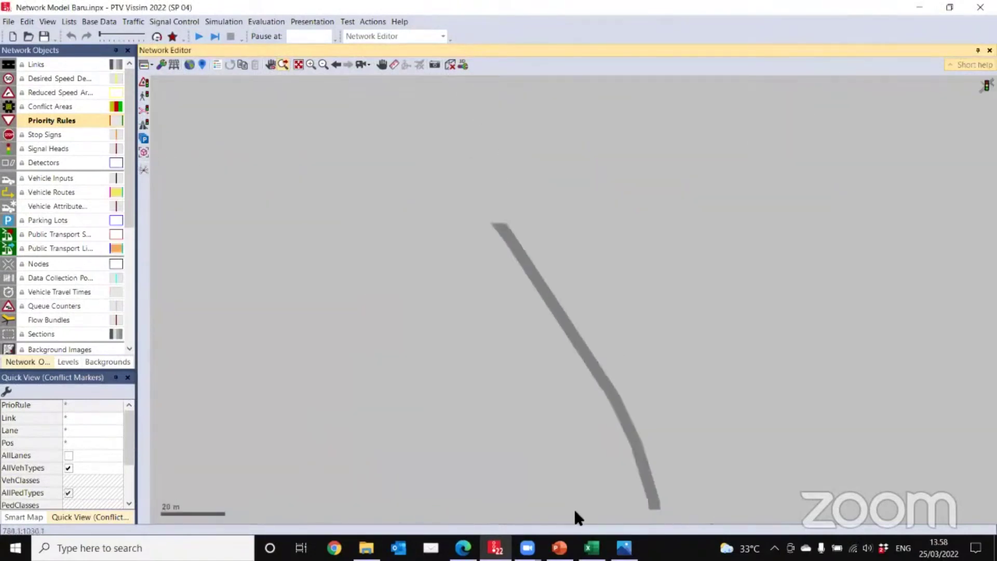
{"action": "left_click_drag", "start_coordinate": [574, 516], "coordinate": [491, 142]}
{"action": "left_click_drag", "start_coordinate": [512, 409], "coordinate": [692, 160]}
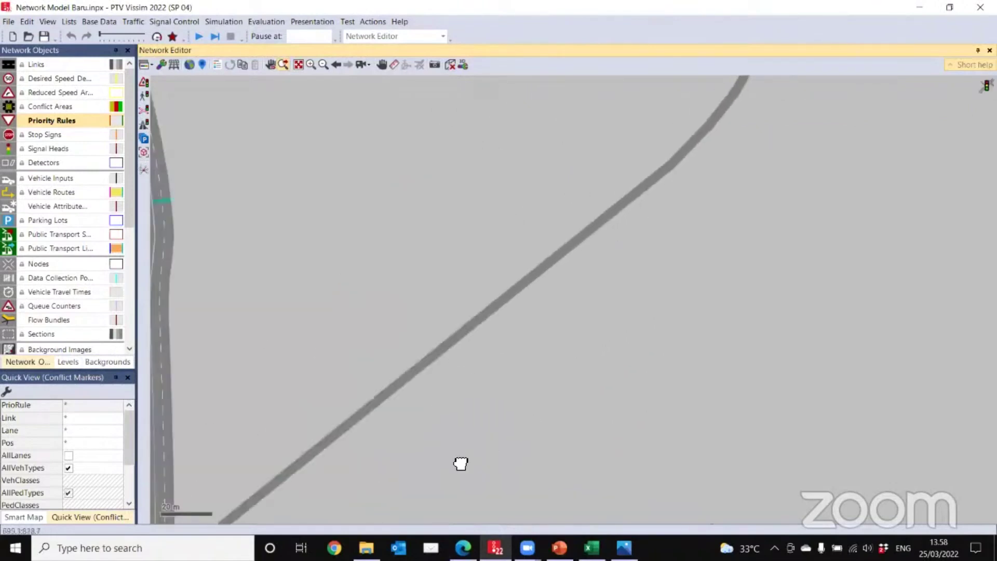
{"action": "left_click_drag", "start_coordinate": [460, 463], "coordinate": [649, 170]}
{"action": "left_click_drag", "start_coordinate": [503, 356], "coordinate": [605, 298]}
{"action": "scroll", "coordinate": [553, 287], "scroll_direction": "up", "scroll_amount": 1}
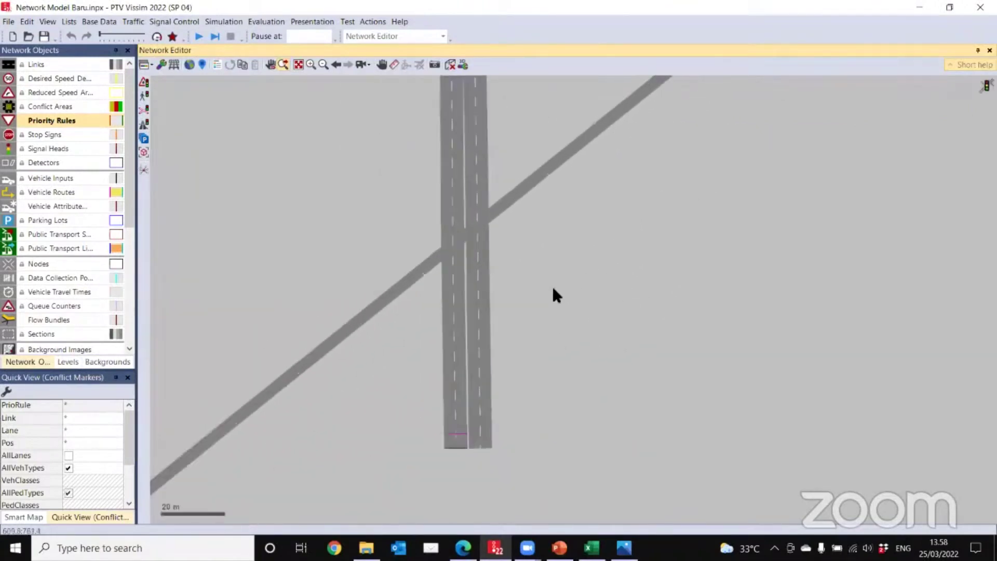
{"action": "scroll", "coordinate": [521, 285], "scroll_direction": "up", "scroll_amount": 2}
{"action": "left_click_drag", "start_coordinate": [521, 285], "coordinate": [616, 353]}
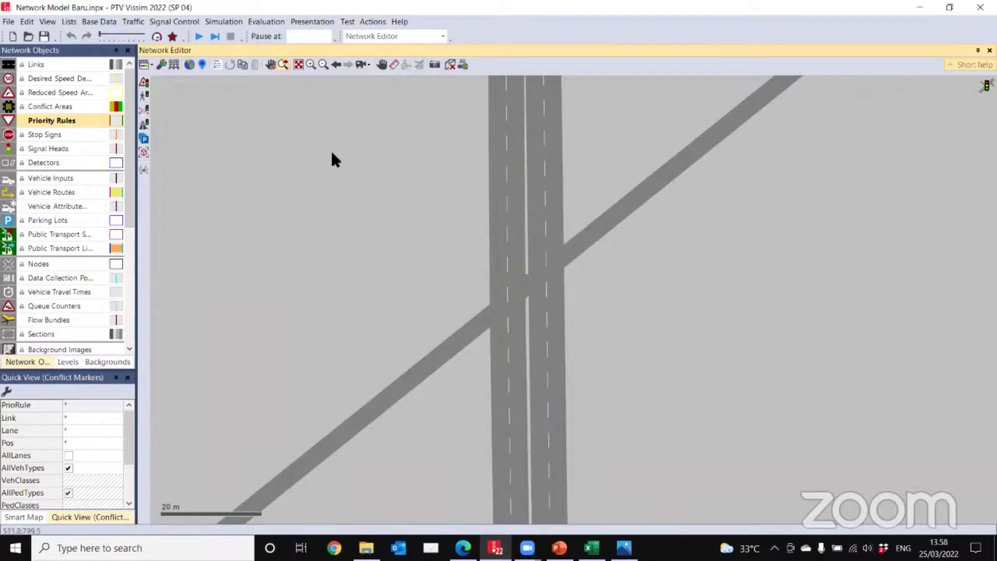
{"action": "left_click", "coordinate": [450, 66]}
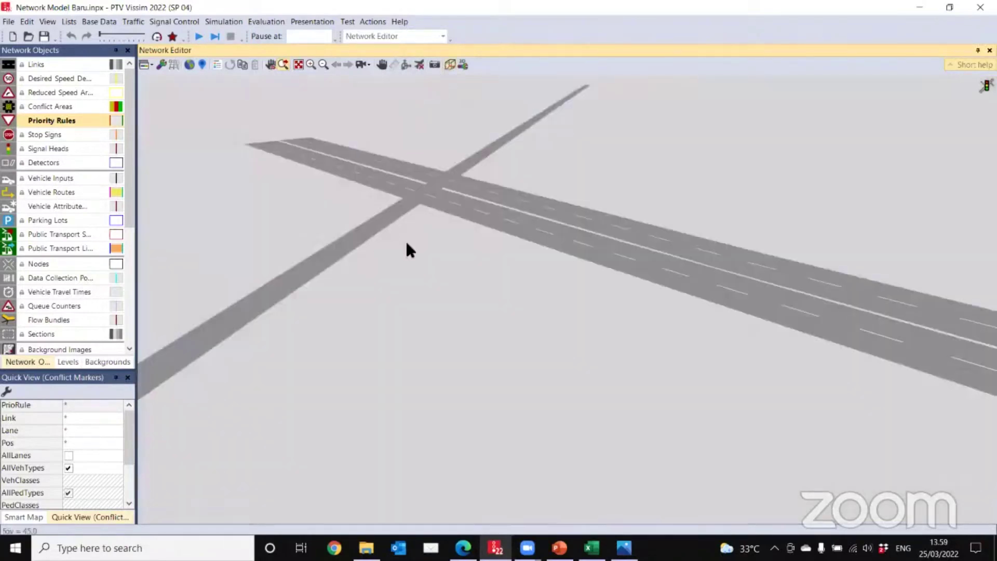
Step: Return to the 2D view and set the display type of diagonal link 8 to 11: Rail (stones)
{"action": "left_click", "coordinate": [369, 334]}
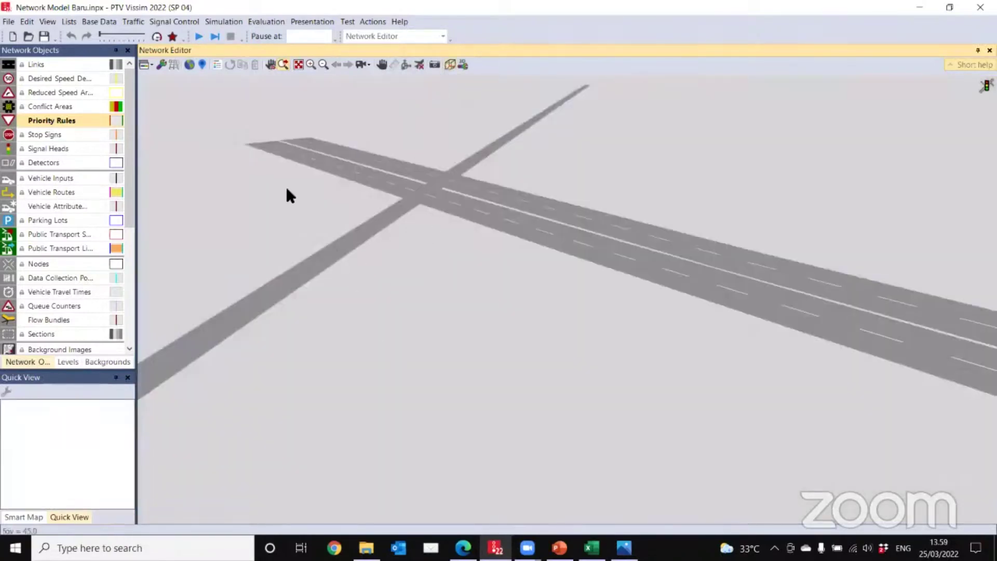
{"action": "left_click", "coordinate": [450, 65]}
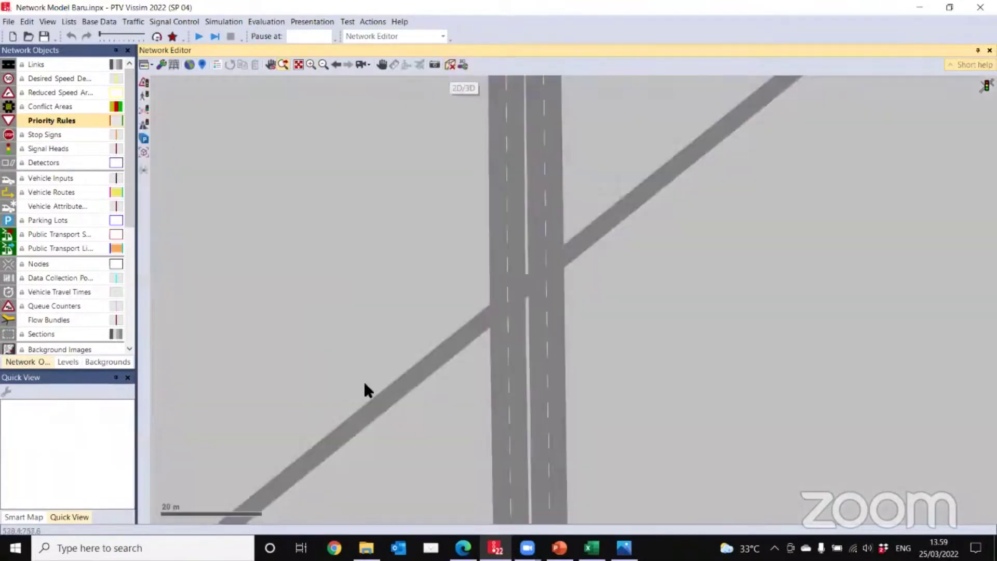
{"action": "left_click_drag", "start_coordinate": [355, 321], "coordinate": [441, 138]}
{"action": "left_click_drag", "start_coordinate": [467, 297], "coordinate": [752, 213]}
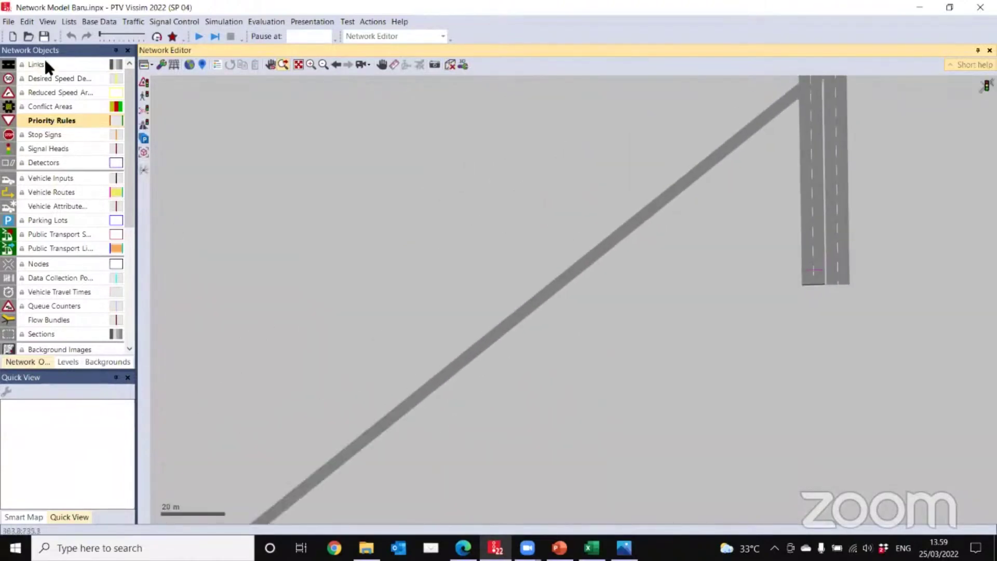
{"action": "left_click_drag", "start_coordinate": [312, 330], "coordinate": [417, 196]}
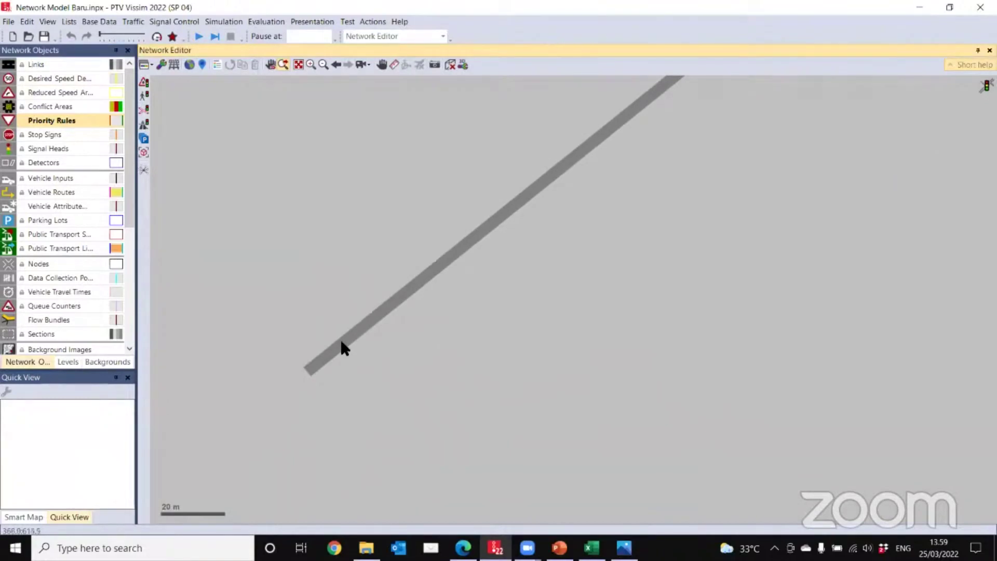
{"action": "left_click", "coordinate": [52, 65]}
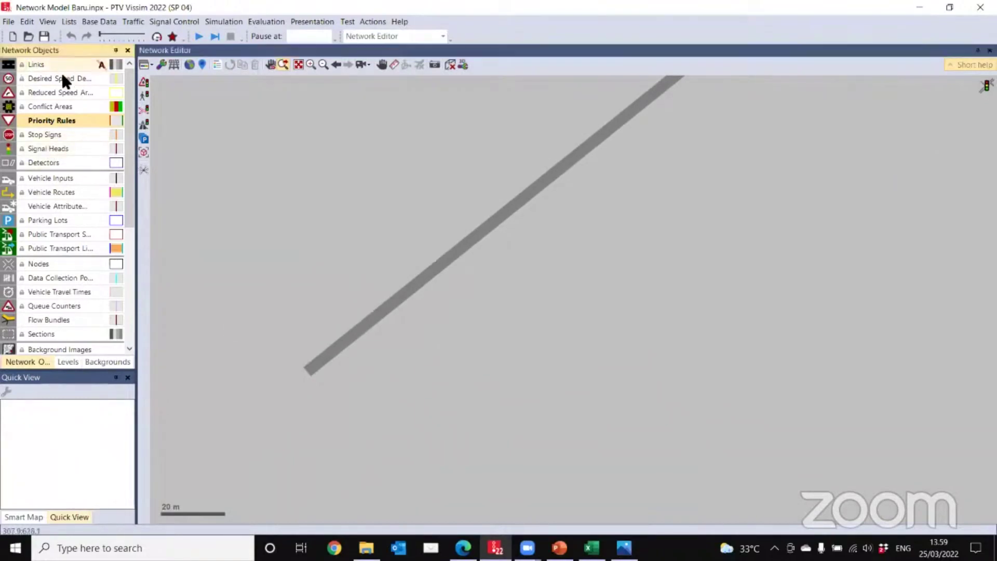
{"action": "left_click", "coordinate": [328, 358]}
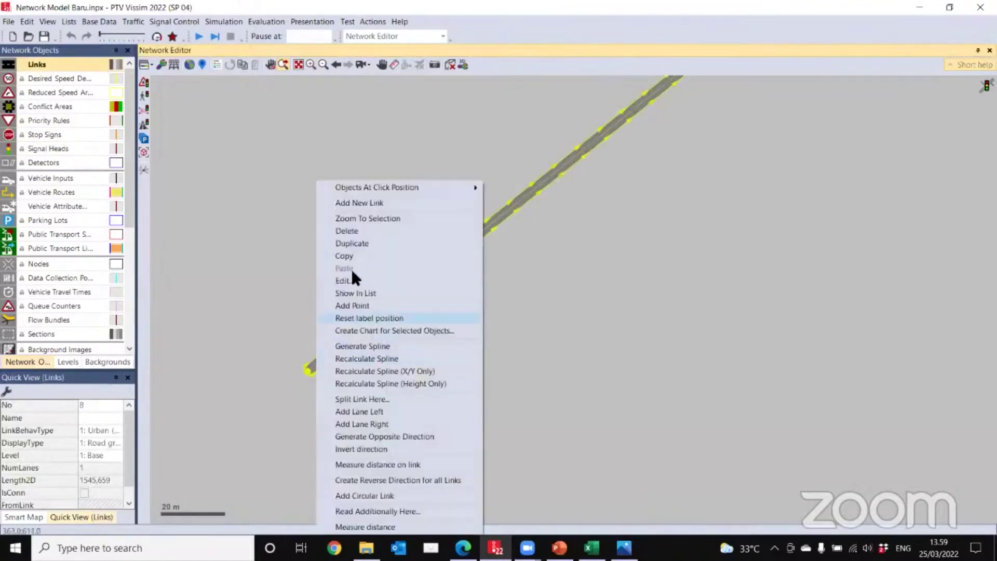
{"action": "left_click", "coordinate": [310, 358]}
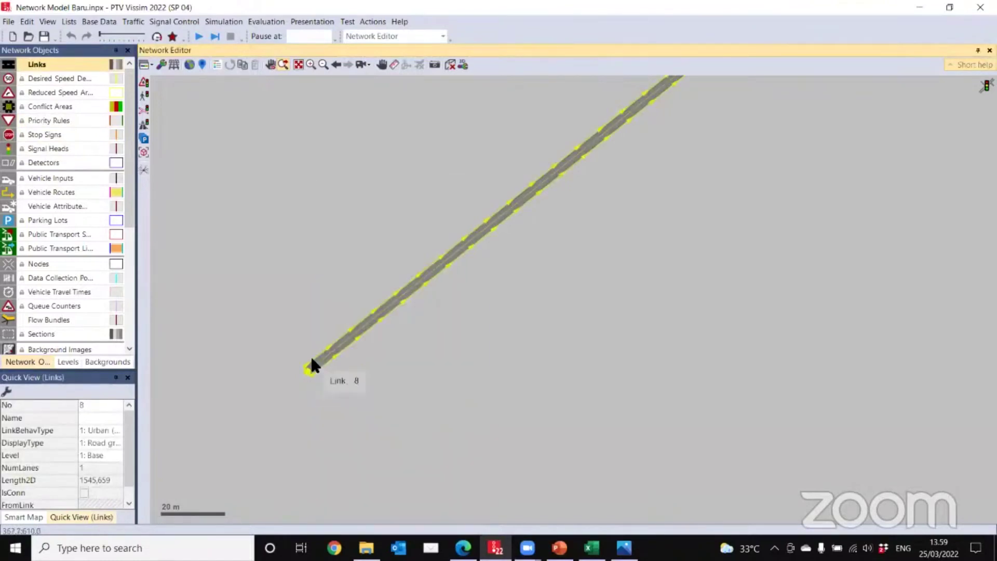
{"action": "double_click", "coordinate": [312, 360]}
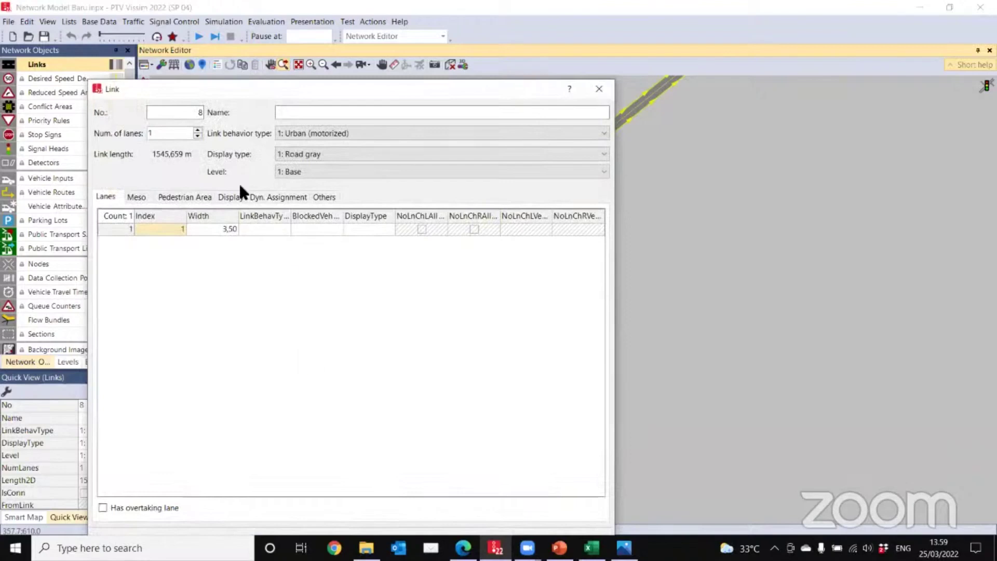
{"action": "left_click", "coordinate": [320, 151]}
{"action": "left_click", "coordinate": [324, 179]}
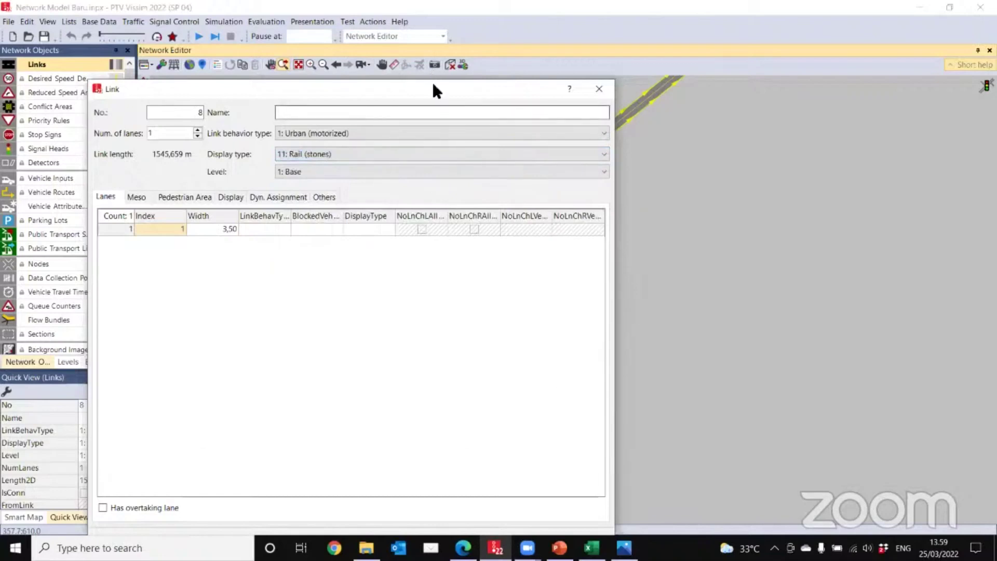
{"action": "left_click_drag", "start_coordinate": [422, 89], "coordinate": [412, 44]}
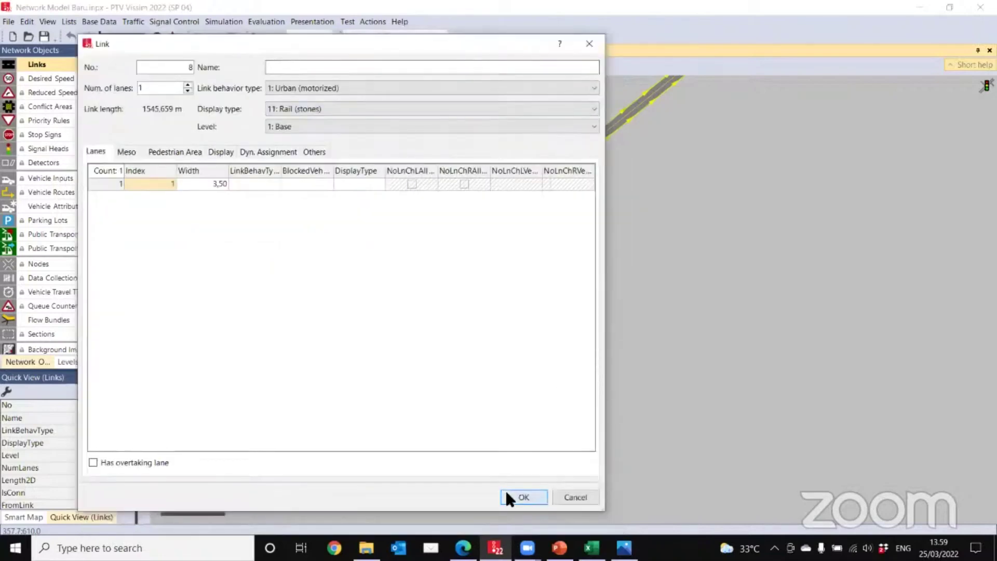
{"action": "left_click", "coordinate": [519, 497]}
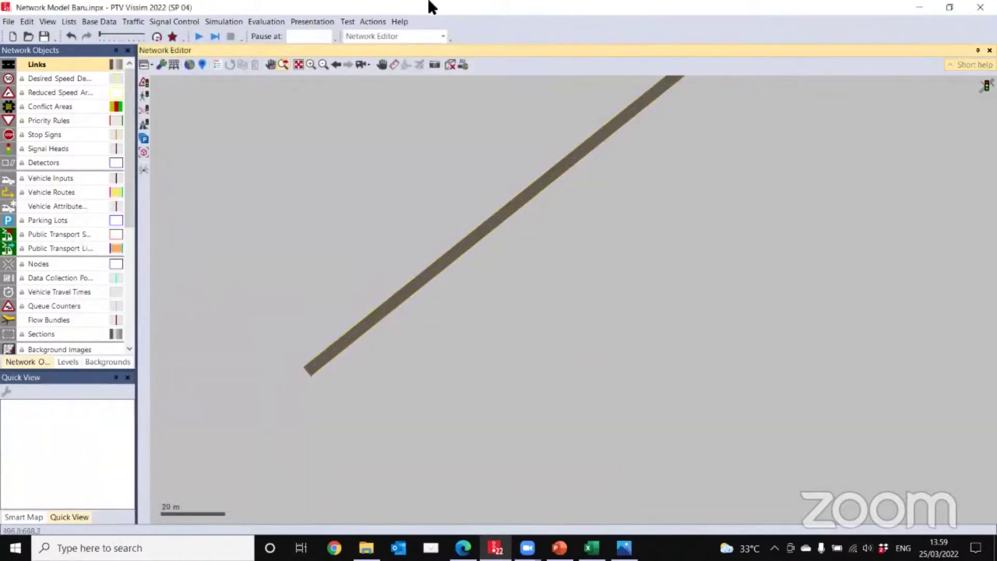
Step: Check the rail link's crossing with the divided road in 3D, and return to the 2D view
{"action": "left_click", "coordinate": [449, 65]}
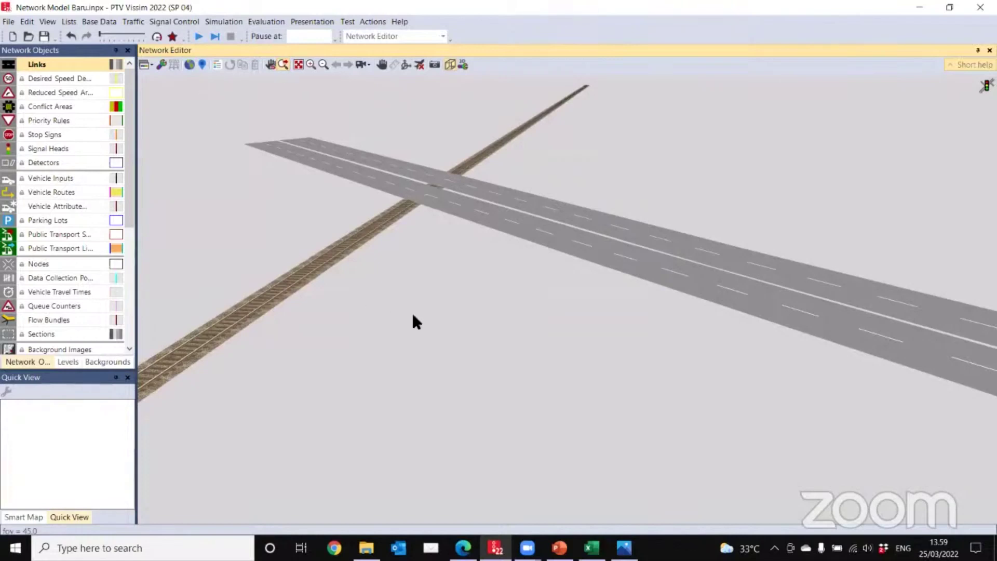
{"action": "left_click_drag", "start_coordinate": [422, 219], "coordinate": [634, 201]}
{"action": "left_click", "coordinate": [450, 64]}
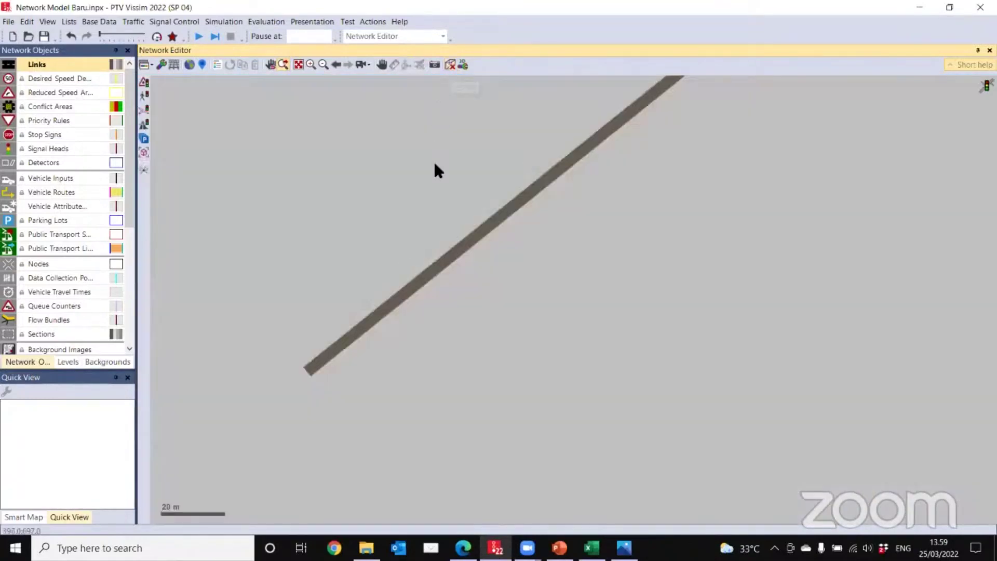
Step: Add a new public transport line along rail link 8, from its southern end to its far northern end
{"action": "left_click", "coordinate": [59, 248]}
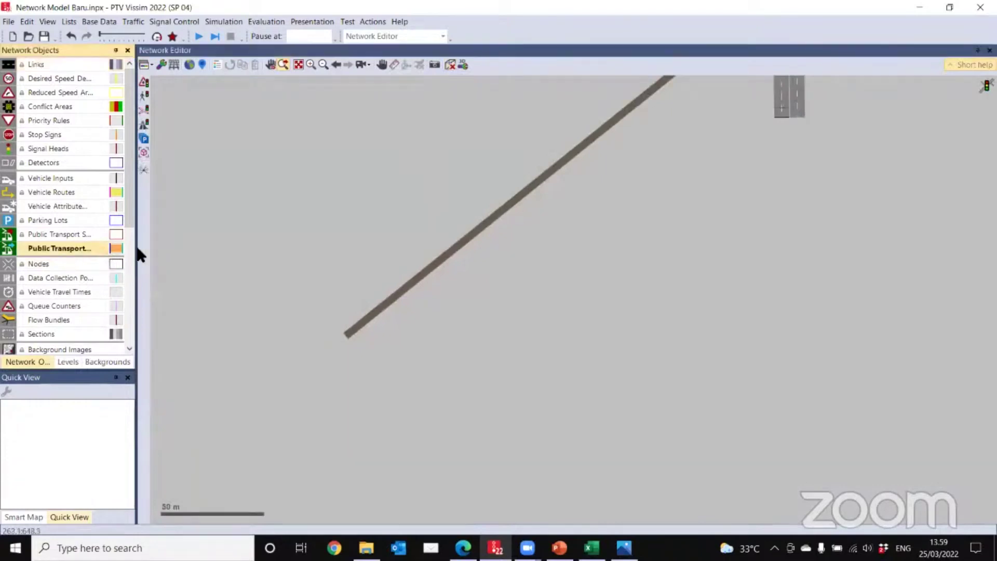
{"action": "left_click_drag", "start_coordinate": [138, 252], "coordinate": [152, 250]}
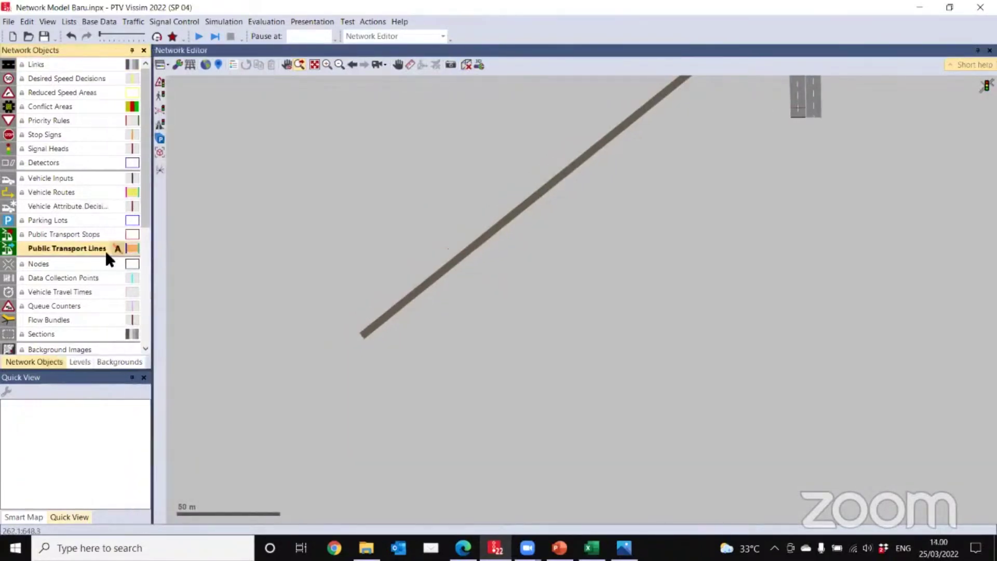
{"action": "left_click_drag", "start_coordinate": [320, 278], "coordinate": [276, 333]}
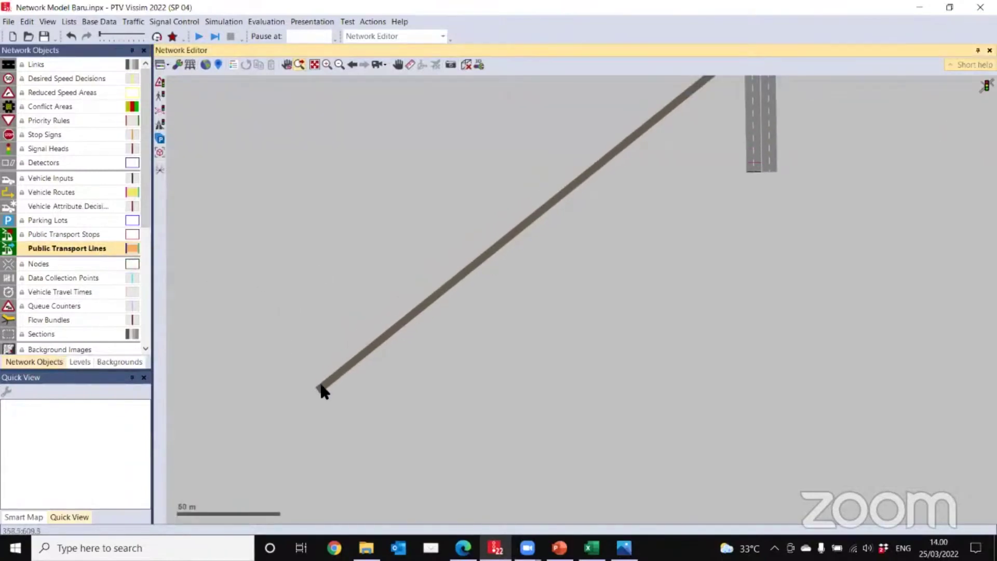
{"action": "right_click", "coordinate": [320, 387]}
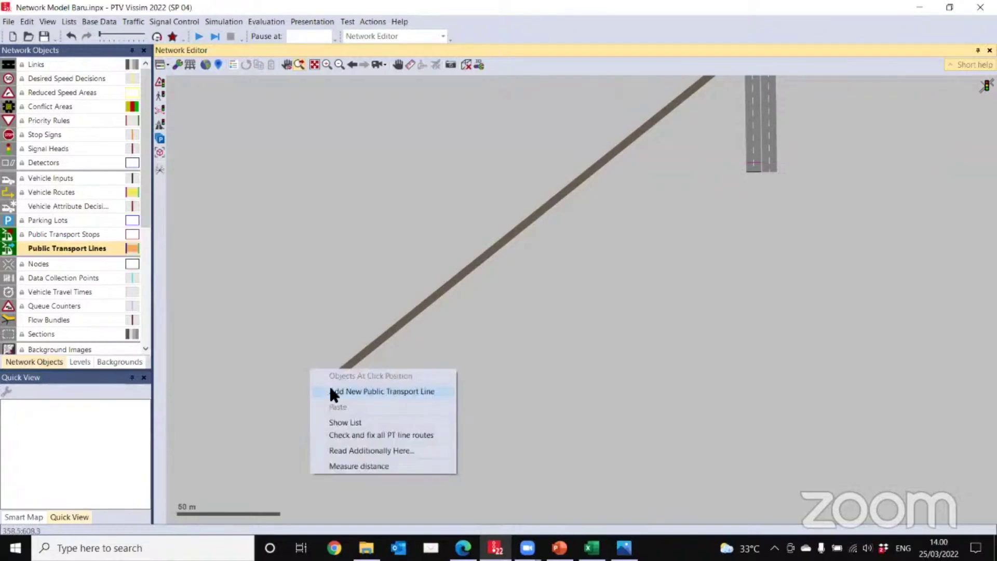
{"action": "left_click", "coordinate": [332, 392]}
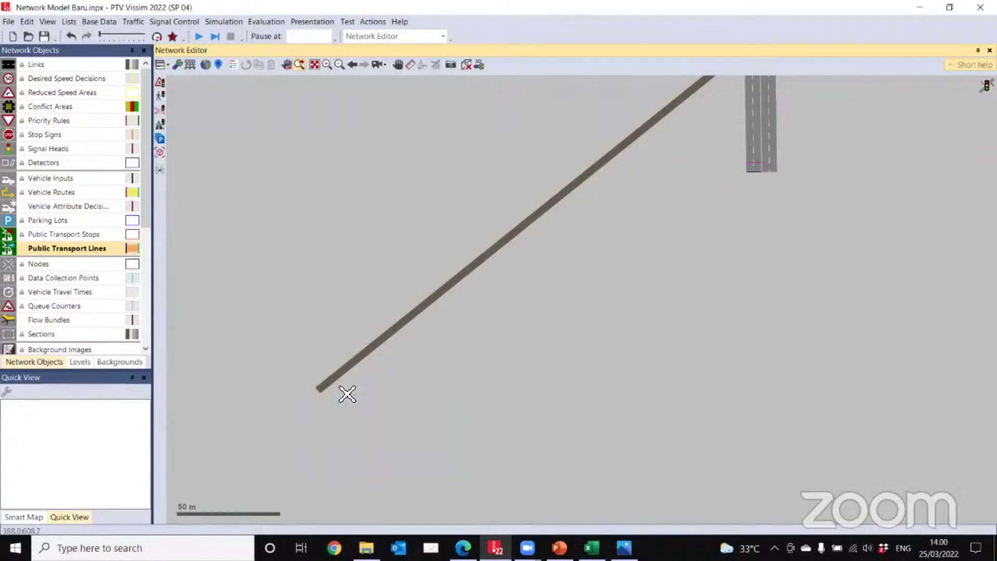
{"action": "scroll", "coordinate": [327, 277], "scroll_direction": "down", "scroll_amount": 5}
{"action": "left_click_drag", "start_coordinate": [359, 179], "coordinate": [550, 500]}
{"action": "scroll", "coordinate": [551, 500], "scroll_direction": "up", "scroll_amount": 1}
{"action": "left_click_drag", "start_coordinate": [428, 199], "coordinate": [564, 417]}
{"action": "left_click", "coordinate": [462, 228]}
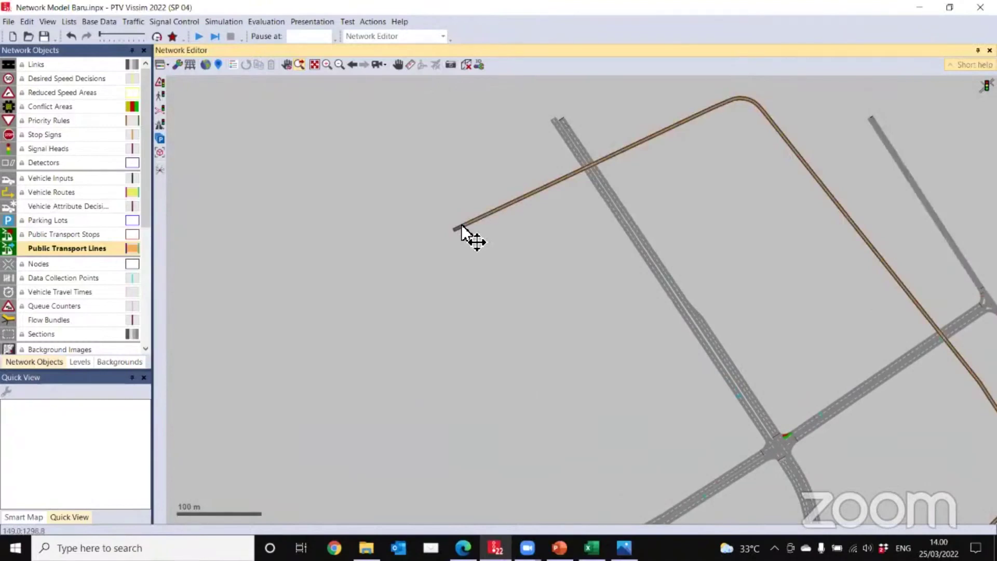
{"action": "left_click", "coordinate": [462, 227]}
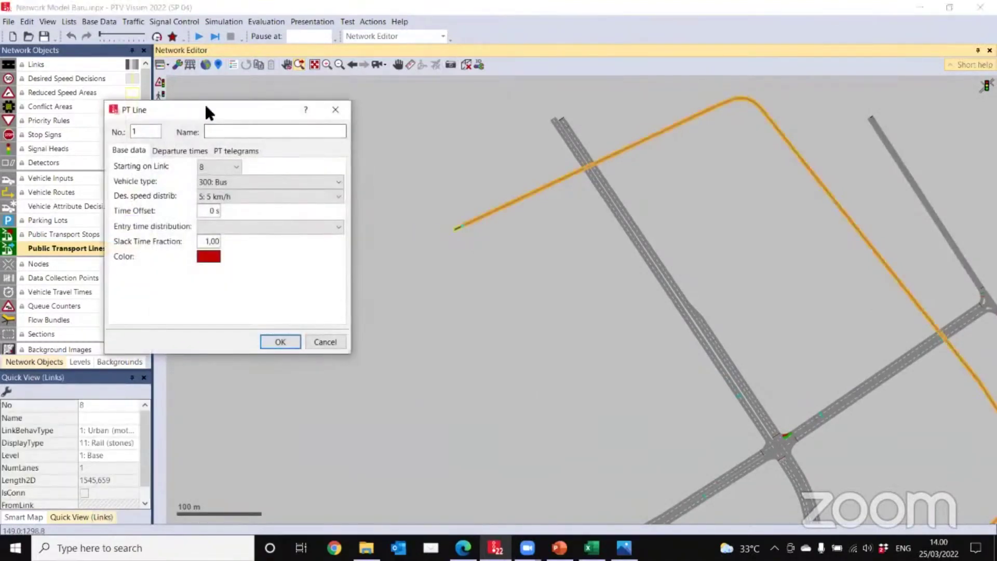
Step: Name the line "ka merah" and set its vehicle type to 400: Tram and desired speed distribution to 1010: HGV FreeFlow Speed
{"action": "left_click_drag", "start_coordinate": [206, 107], "coordinate": [317, 131]}
{"action": "left_click", "coordinate": [298, 151]}
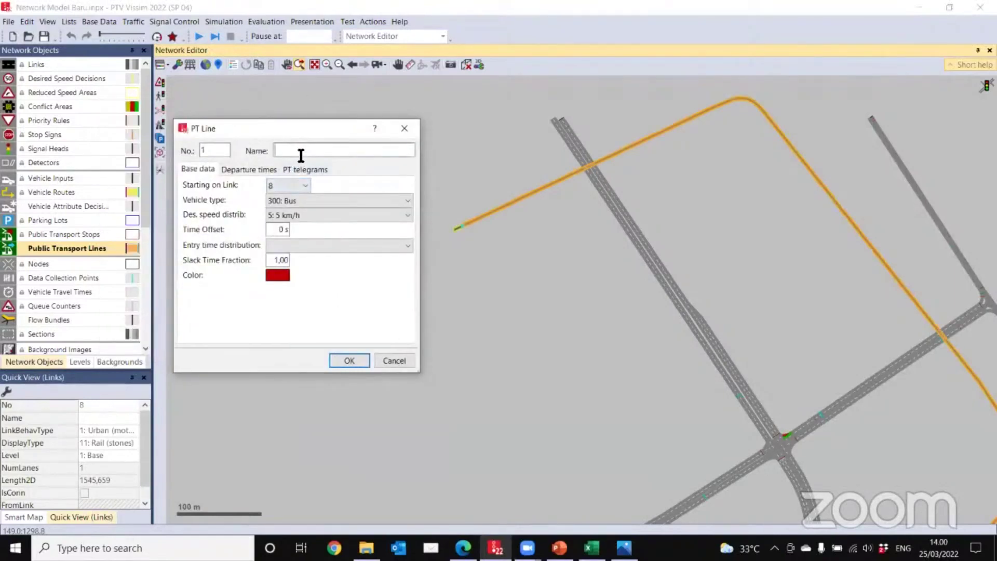
{"action": "type", "text": "ka merah"}
{"action": "left_click", "coordinate": [321, 201]}
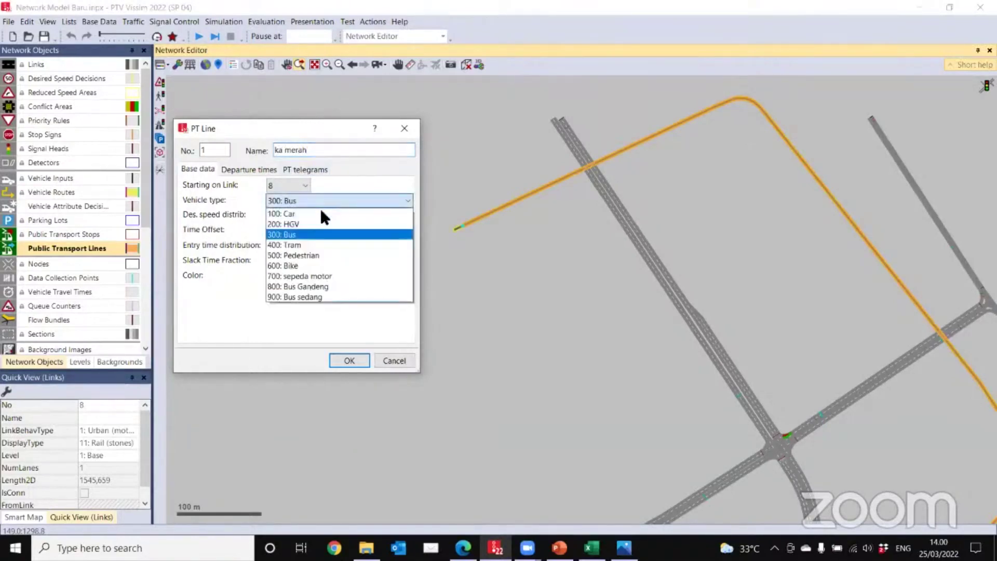
{"action": "left_click", "coordinate": [318, 243]}
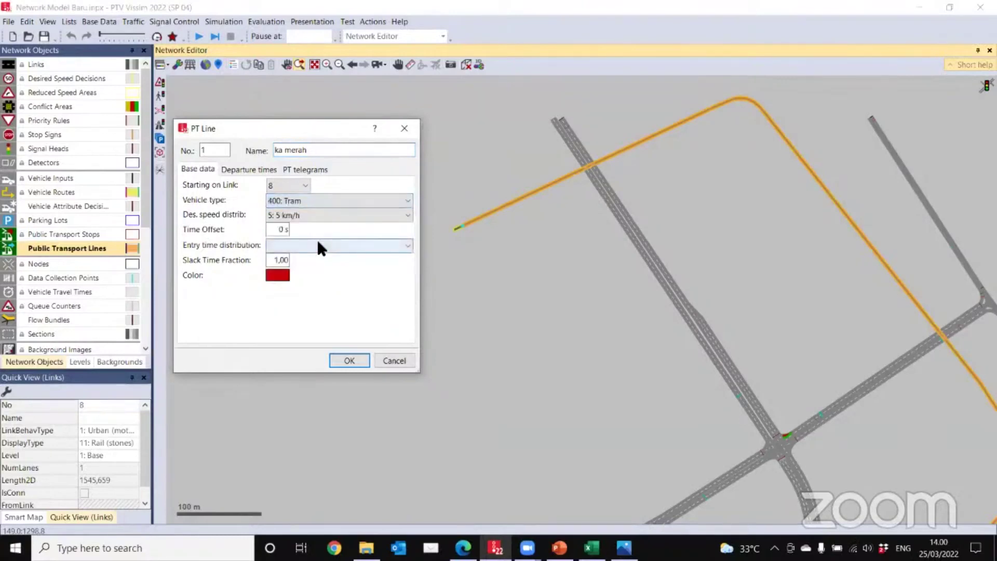
{"action": "left_click", "coordinate": [342, 214]}
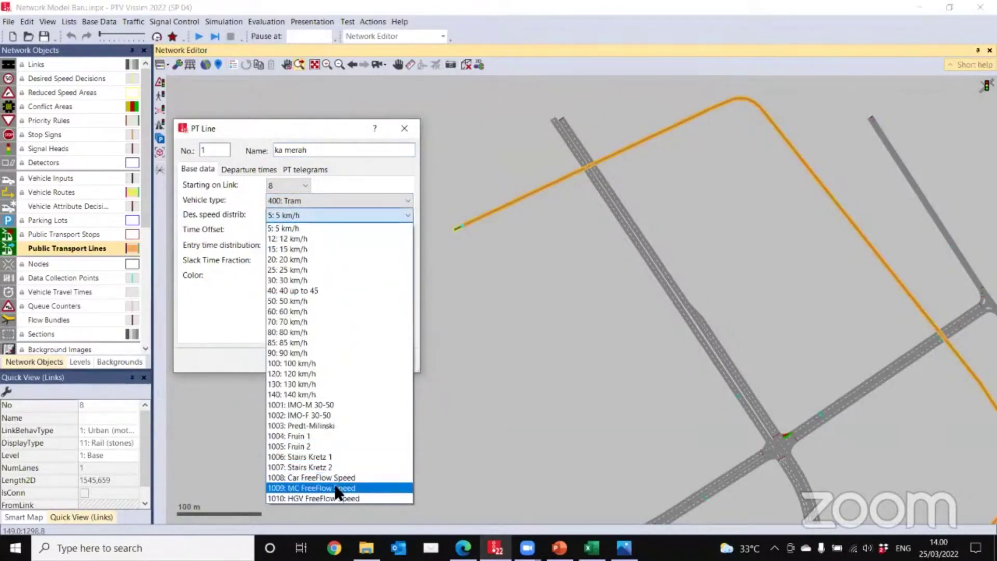
{"action": "left_click", "coordinate": [335, 495]}
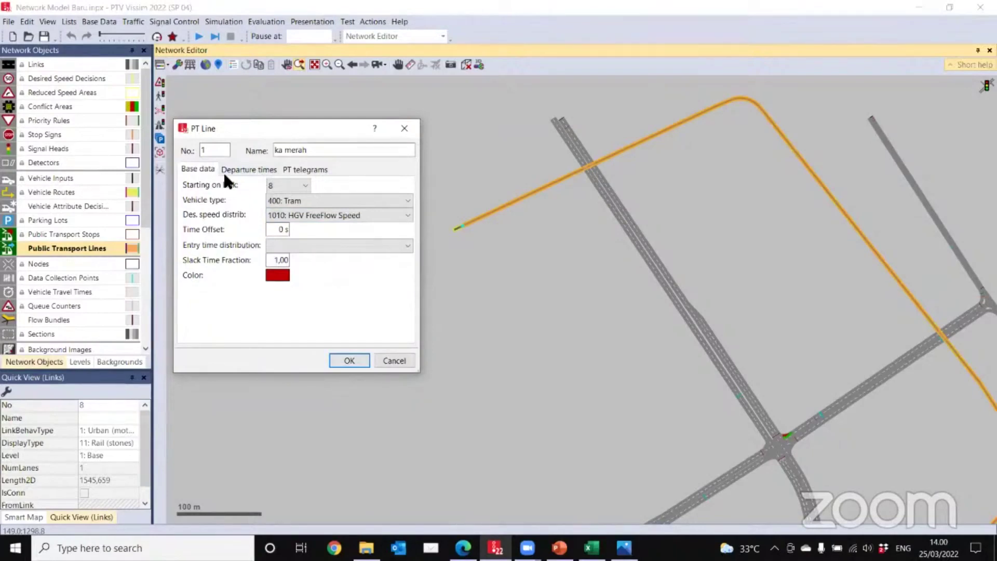
Step: Add two entries to the line's departure times
{"action": "left_click", "coordinate": [251, 170]}
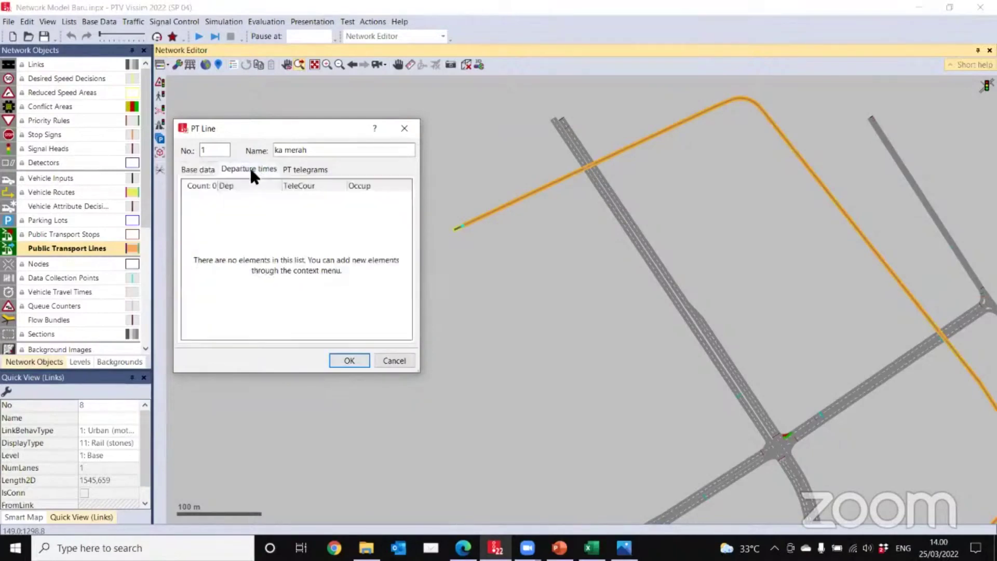
{"action": "right_click", "coordinate": [258, 221]}
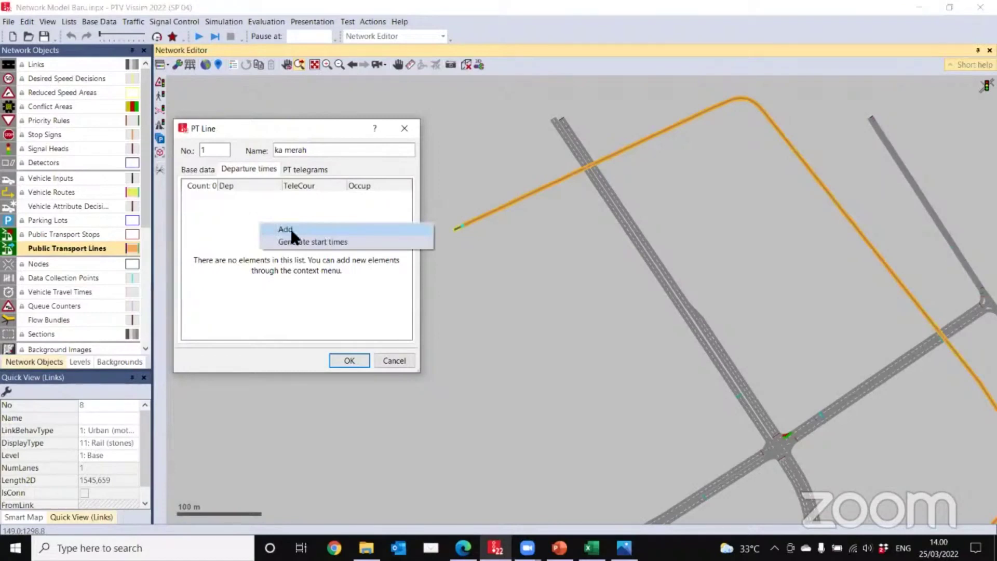
{"action": "left_click", "coordinate": [290, 226]}
{"action": "right_click", "coordinate": [292, 235]}
{"action": "left_click", "coordinate": [318, 242]}
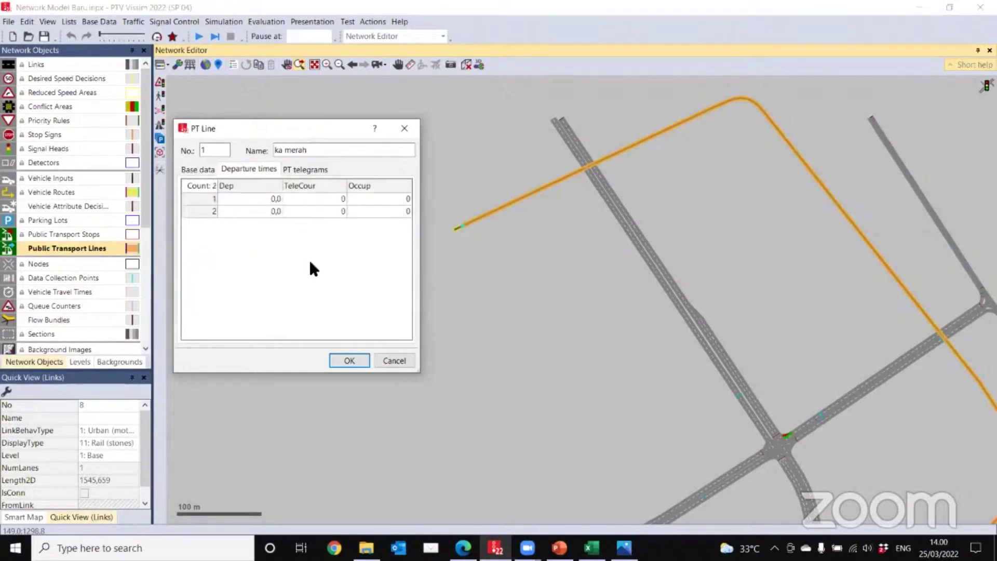
Step: Set the first departure to 50 and the second to 130, and confirm the public transport line
{"action": "double_click", "coordinate": [262, 199]}
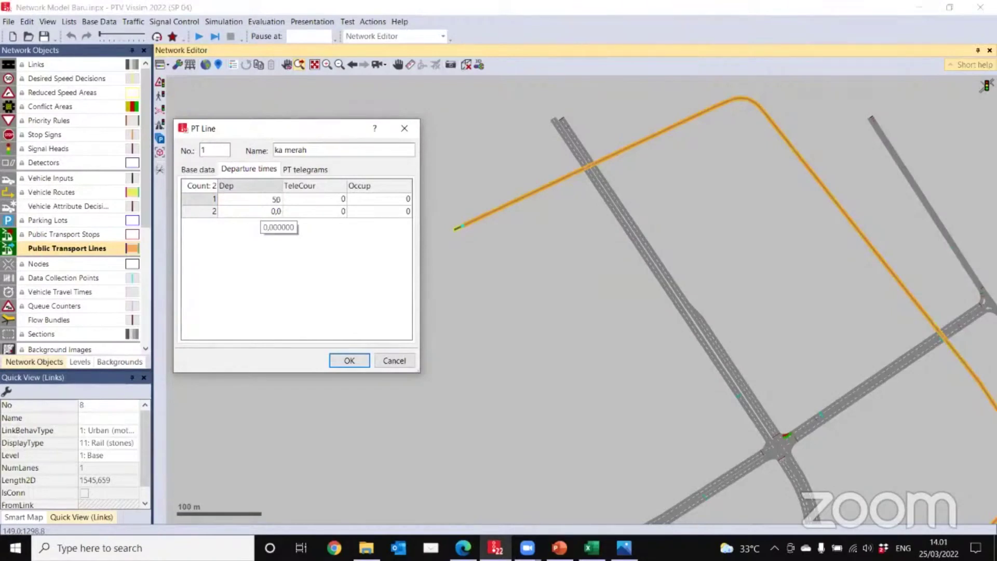
{"action": "left_click", "coordinate": [242, 209]}
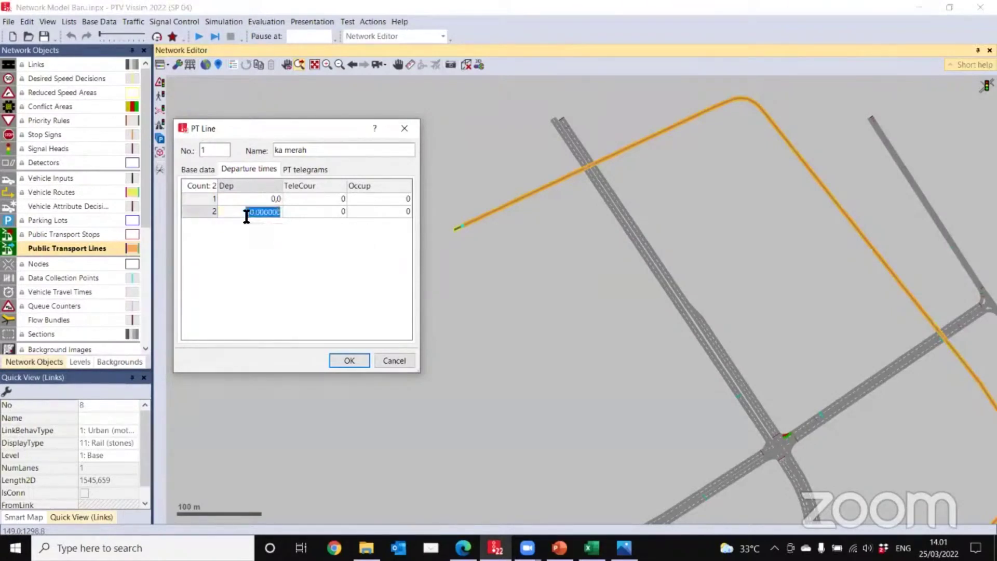
{"action": "type", "text": "13"}
{"action": "left_click", "coordinate": [251, 200]}
{"action": "type", "text": "50"}
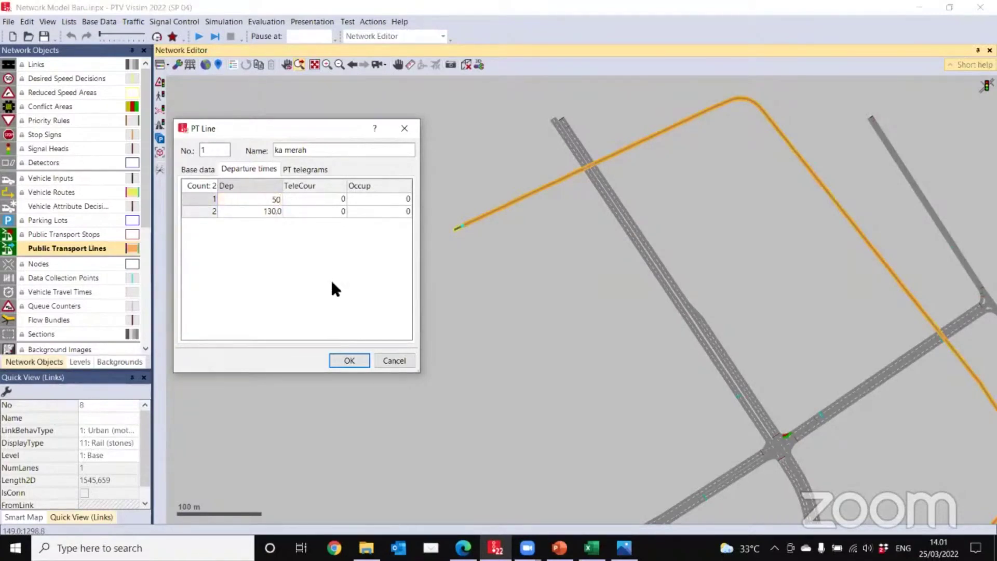
{"action": "key", "text": "Return"}
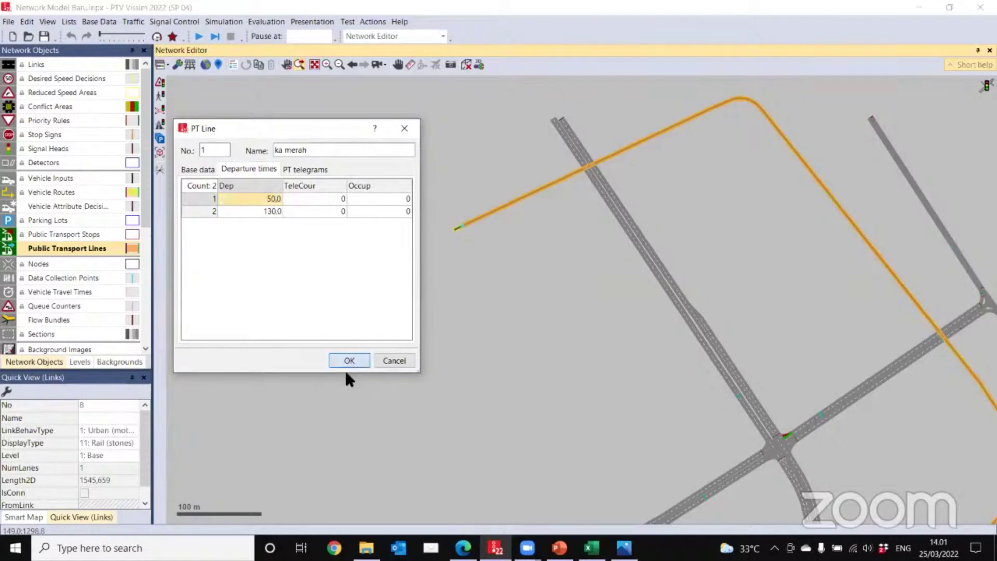
{"action": "left_click", "coordinate": [348, 359]}
Step: Turn on the simulation time label in the network editor's display settings
{"action": "scroll", "coordinate": [285, 245], "scroll_direction": "down", "scroll_amount": 3}
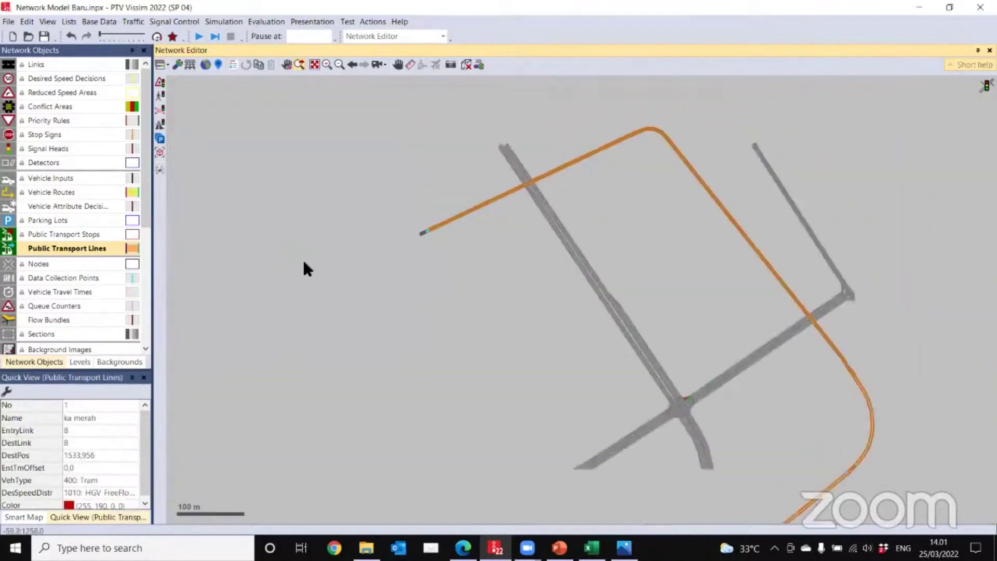
{"action": "left_click_drag", "start_coordinate": [353, 283], "coordinate": [259, 92]}
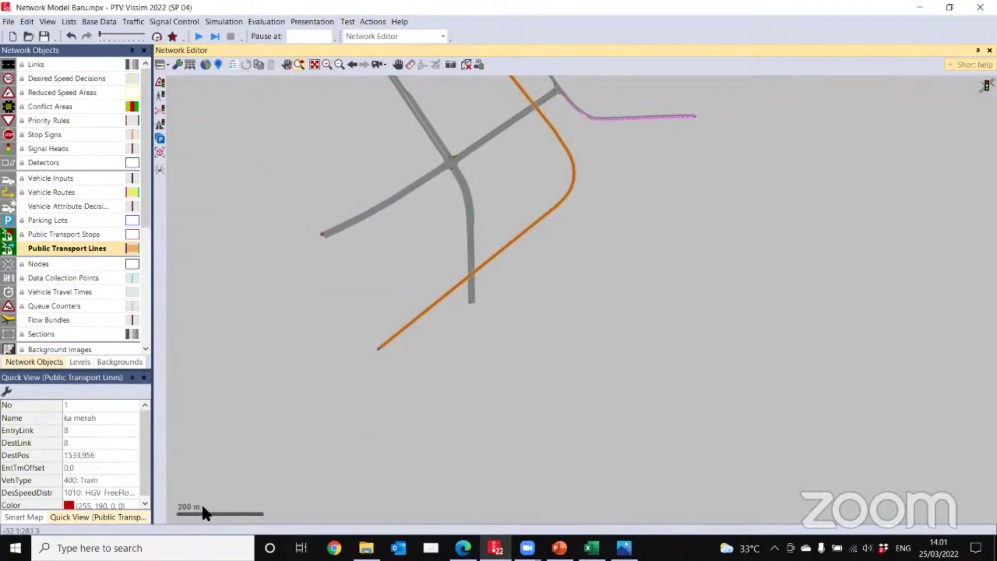
{"action": "left_click", "coordinate": [179, 65]}
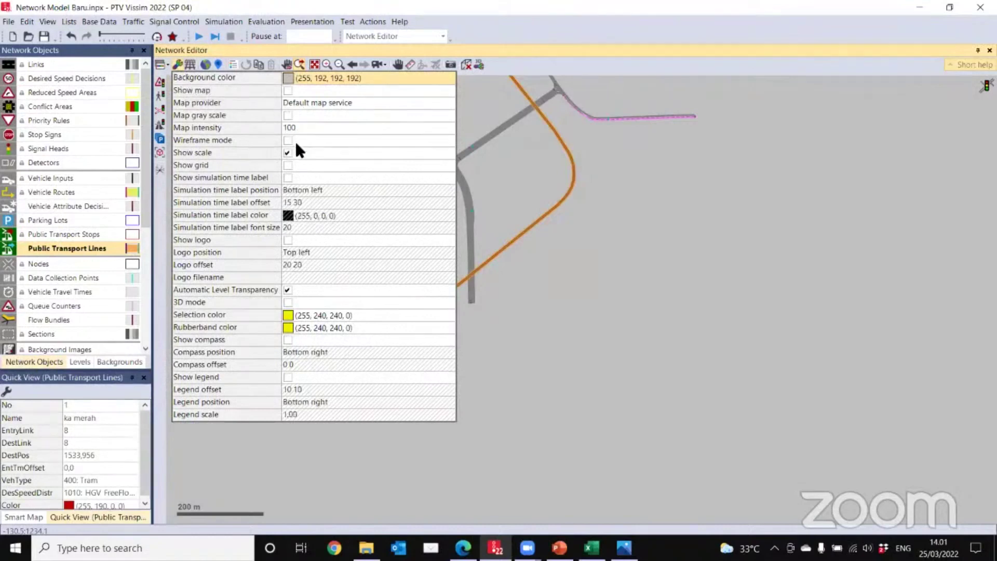
{"action": "left_click", "coordinate": [288, 177]}
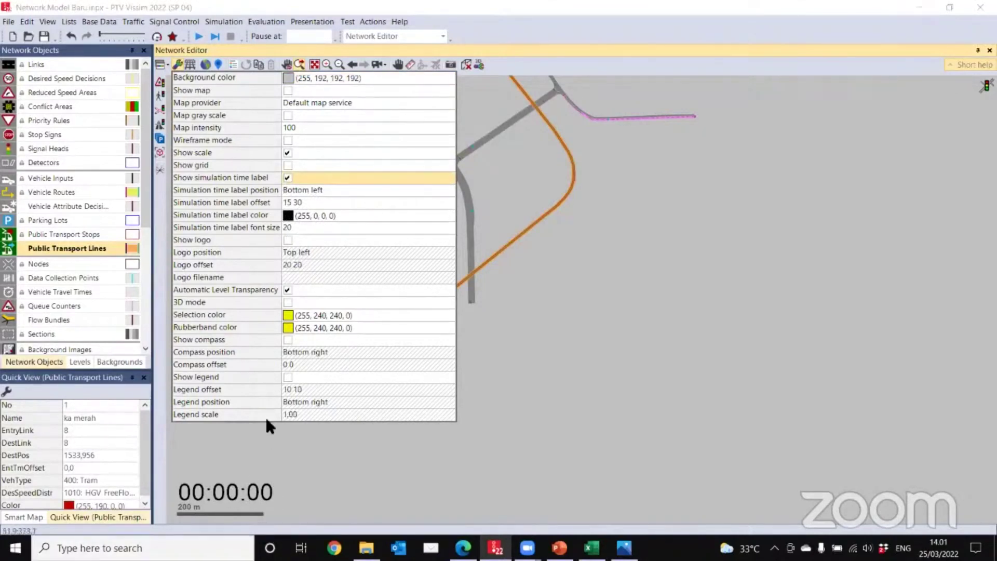
{"action": "left_click", "coordinate": [516, 413]}
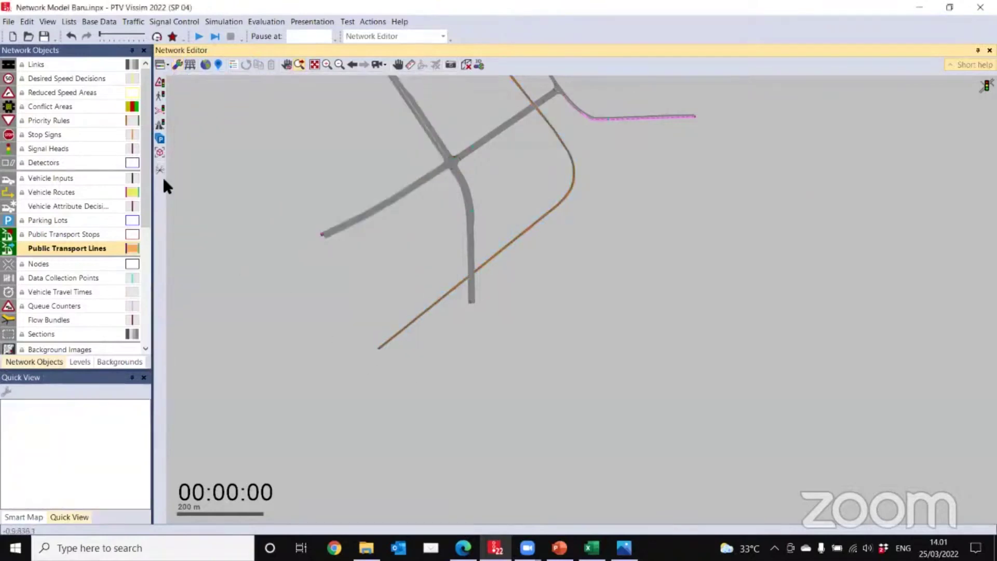
Step: Start the simulation, saving the network changes, and switch the network view to 3D
{"action": "left_click", "coordinate": [197, 36]}
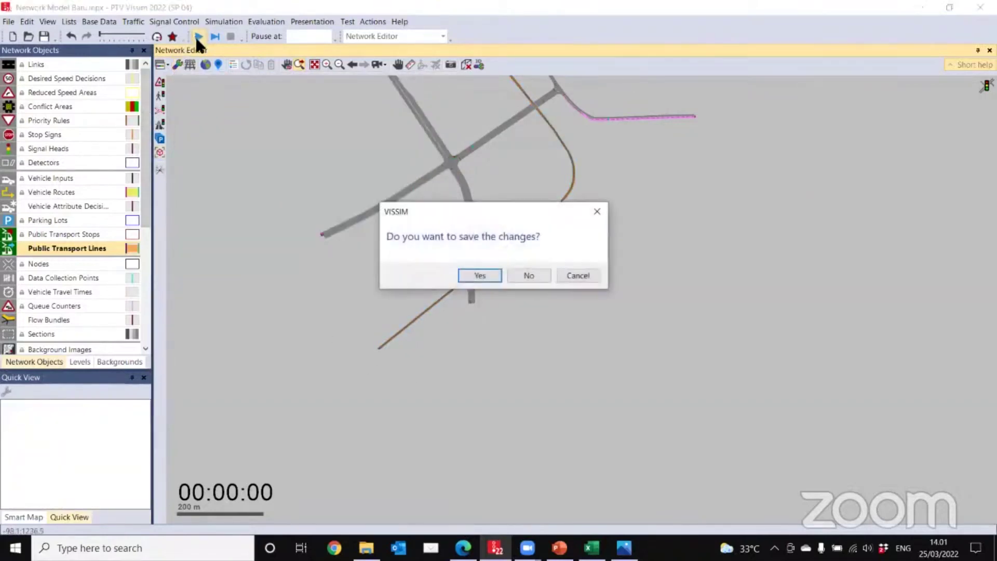
{"action": "left_click", "coordinate": [479, 275]}
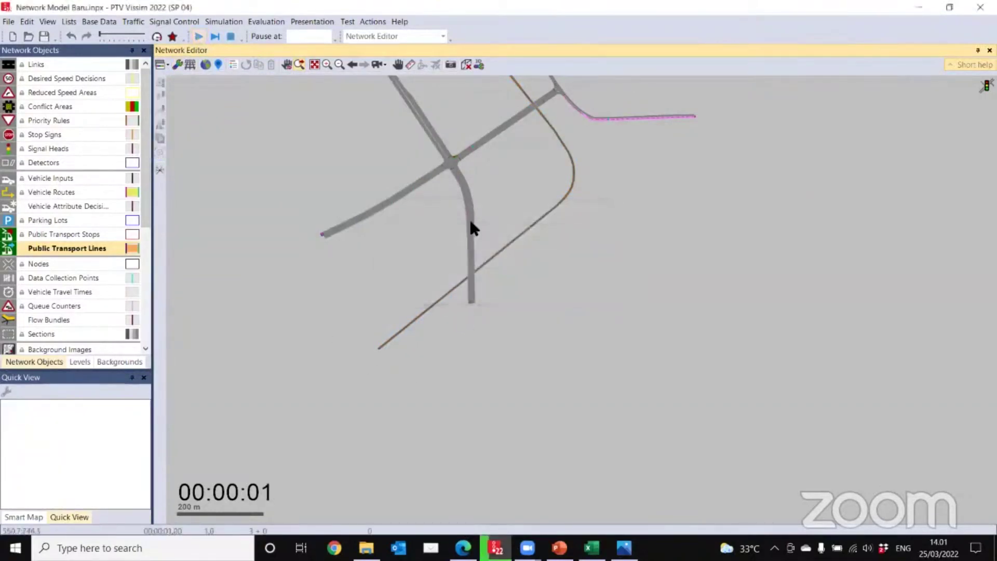
{"action": "left_click", "coordinate": [470, 63]}
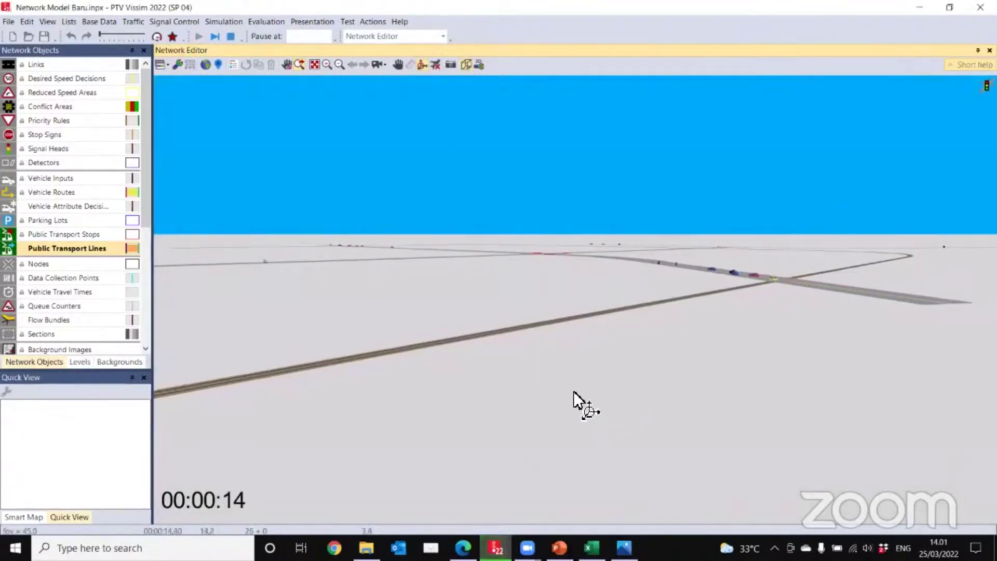
Step: Examine in 3D how the train and the road traffic behave where the rail link crosses the southern road
{"action": "scroll", "coordinate": [557, 380], "scroll_direction": "down", "scroll_amount": 5}
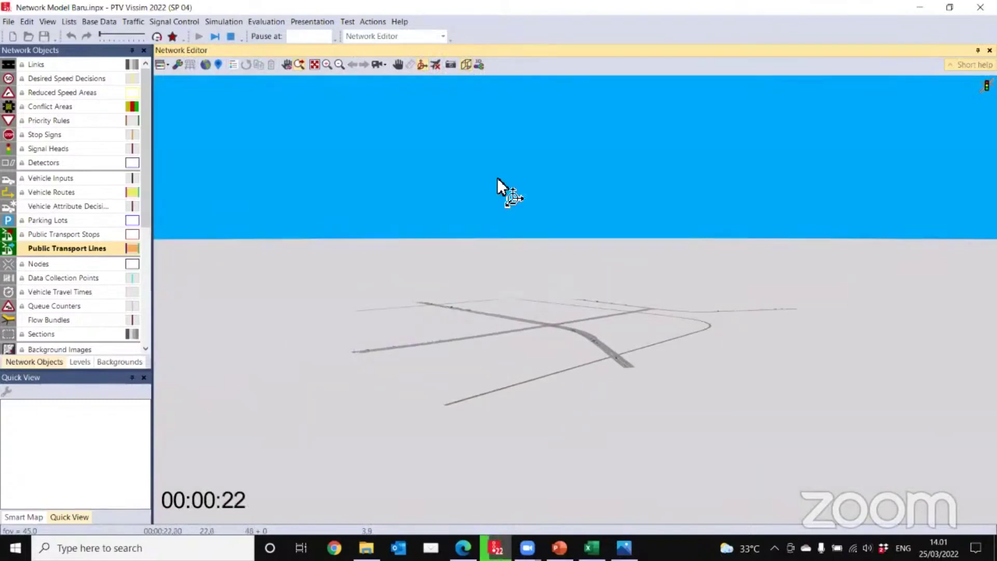
{"action": "left_click_drag", "start_coordinate": [547, 388], "coordinate": [504, 393]}
{"action": "left_click_drag", "start_coordinate": [350, 303], "coordinate": [534, 400]}
{"action": "scroll", "coordinate": [442, 420], "scroll_direction": "up", "scroll_amount": 10}
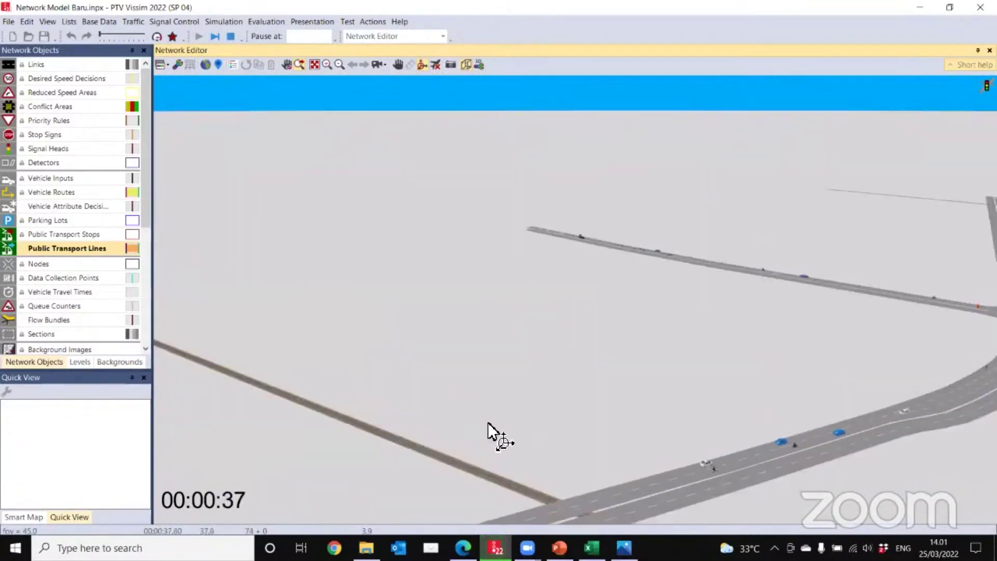
{"action": "left_click_drag", "start_coordinate": [323, 408], "coordinate": [390, 358]}
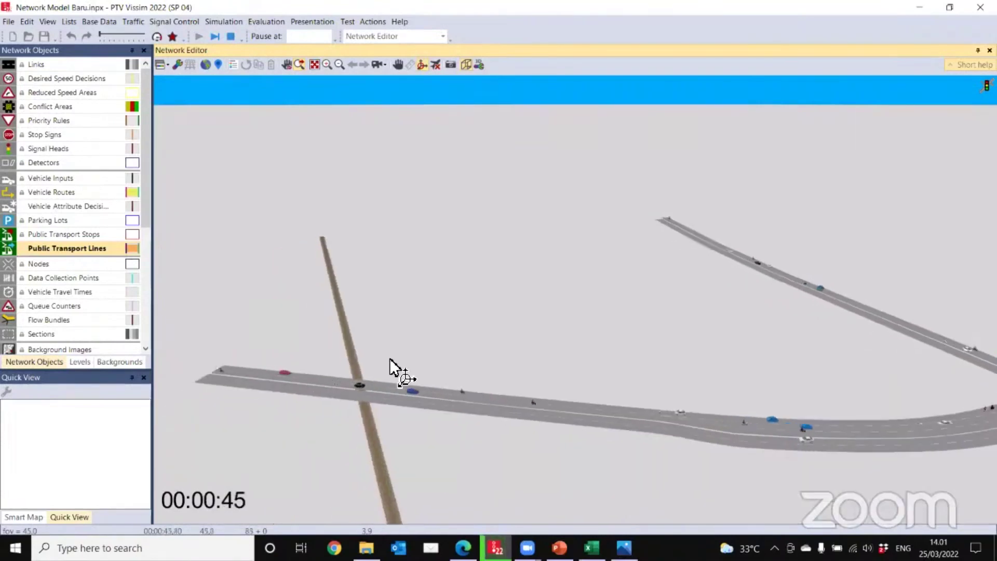
{"action": "scroll", "coordinate": [375, 401], "scroll_direction": "up", "scroll_amount": 3}
{"action": "scroll", "coordinate": [398, 421], "scroll_direction": "up", "scroll_amount": 3}
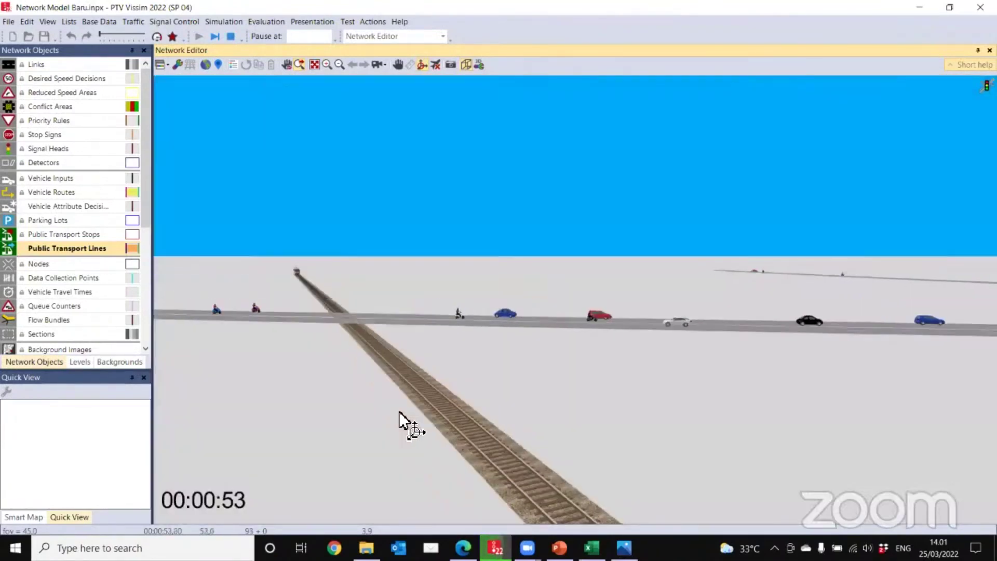
{"action": "left_click_drag", "start_coordinate": [368, 407], "coordinate": [384, 412]}
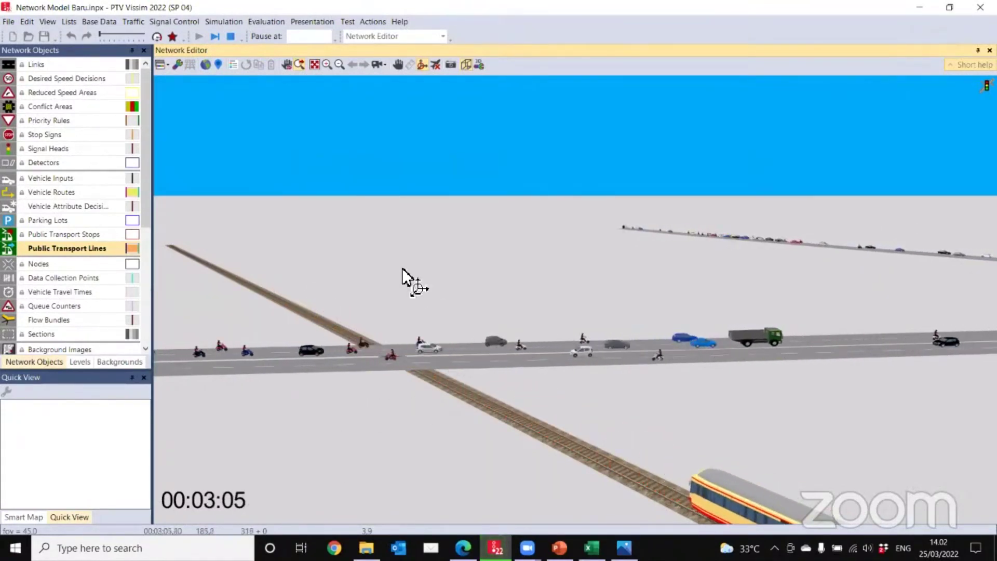
Step: Return the network view to 2D, stop the simulation run and dismiss its messages
{"action": "left_click", "coordinate": [462, 62]}
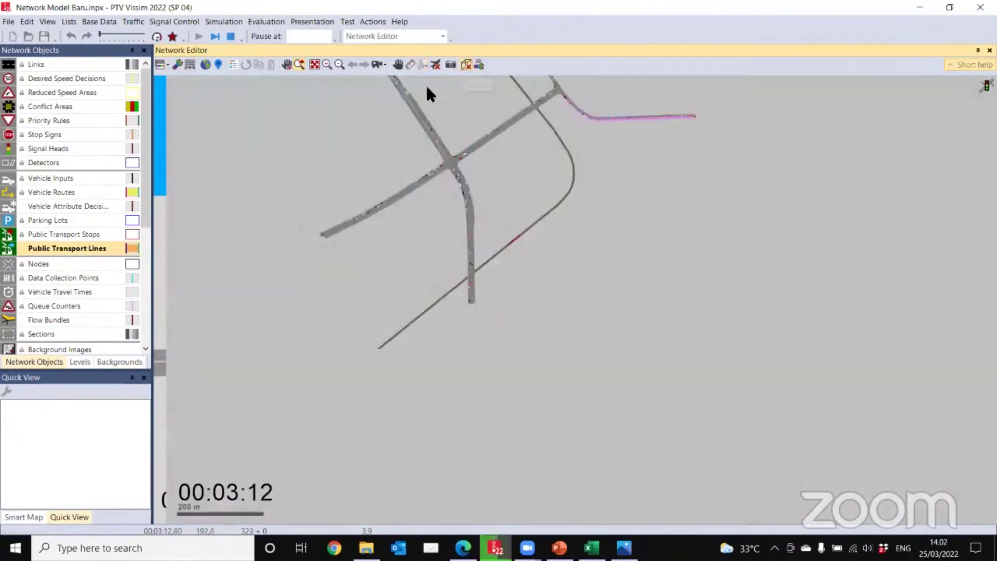
{"action": "scroll", "coordinate": [477, 296], "scroll_direction": "up", "scroll_amount": 5}
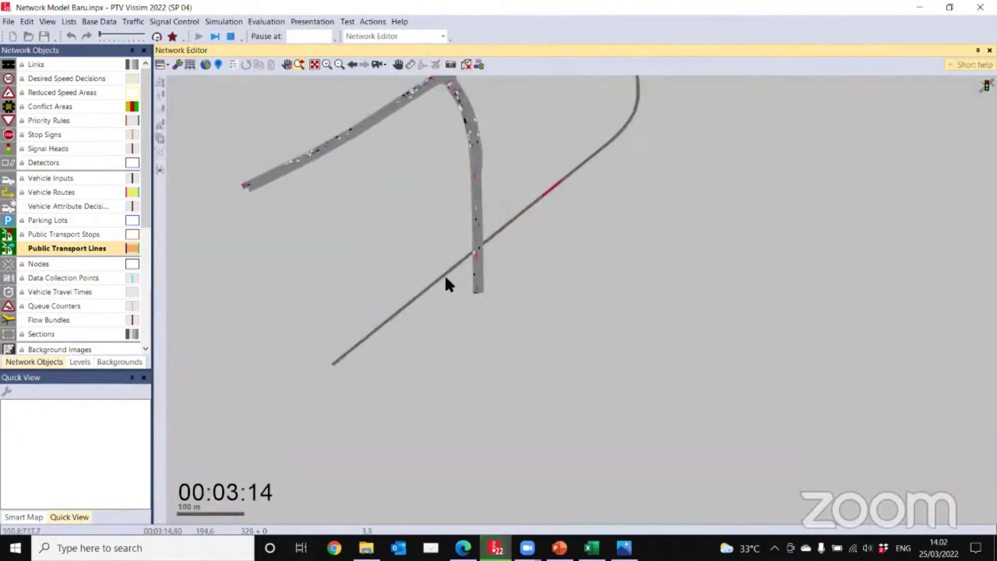
{"action": "left_click_drag", "start_coordinate": [447, 283], "coordinate": [216, 411]}
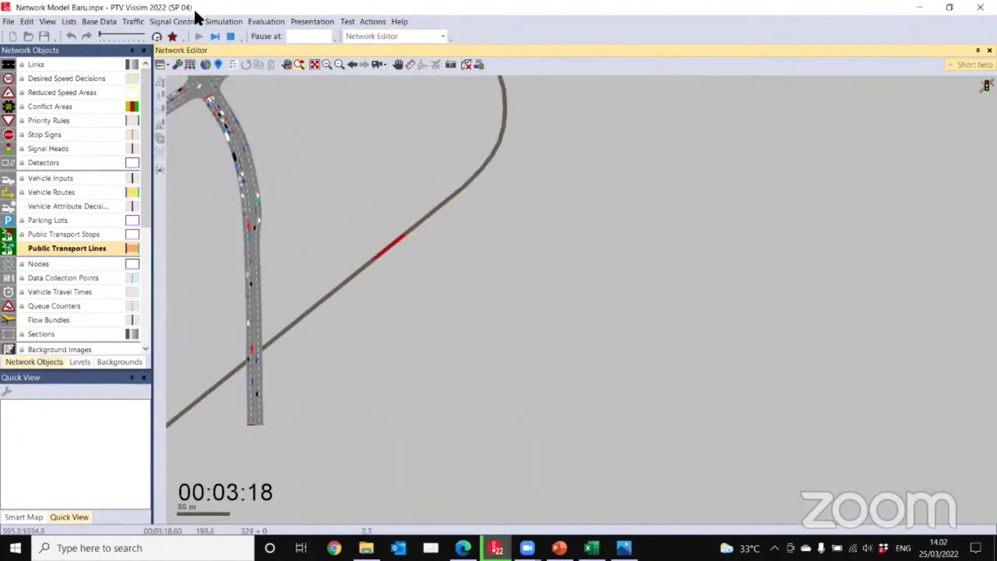
{"action": "left_click", "coordinate": [230, 36]}
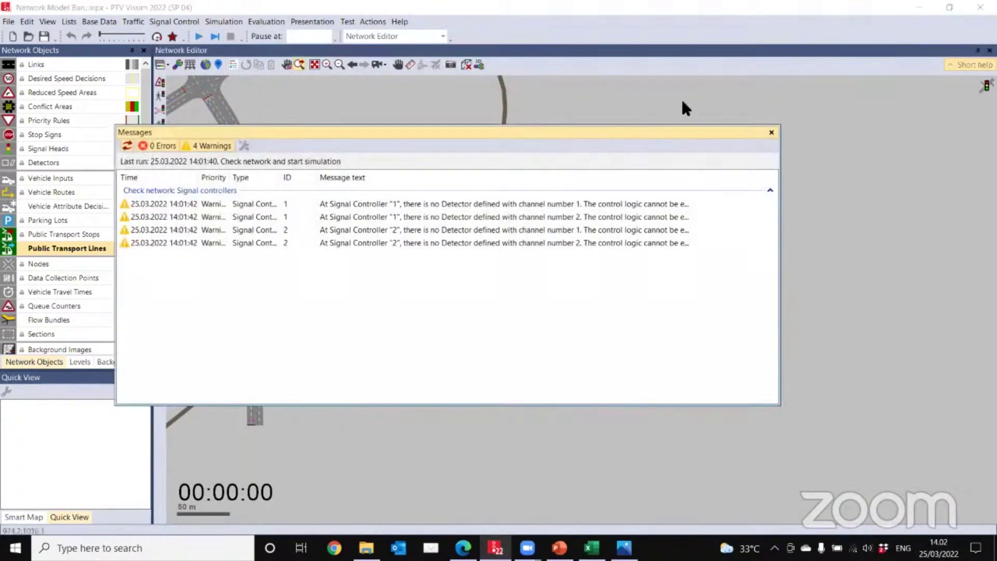
{"action": "left_click", "coordinate": [771, 132]}
Step: Set the conflict area between road link 6 and rail link 8 to "1 waits for 2" so that trains have priority
{"action": "left_click_drag", "start_coordinate": [400, 197], "coordinate": [619, 161]}
{"action": "scroll", "coordinate": [450, 327], "scroll_direction": "up", "scroll_amount": 3}
{"action": "scroll", "coordinate": [470, 335], "scroll_direction": "up", "scroll_amount": 2}
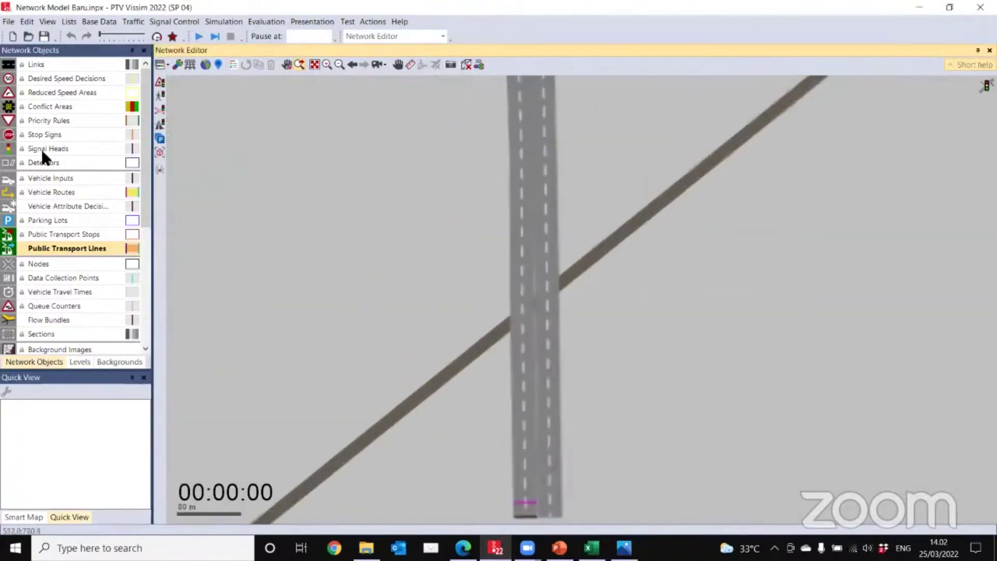
{"action": "left_click", "coordinate": [57, 108]}
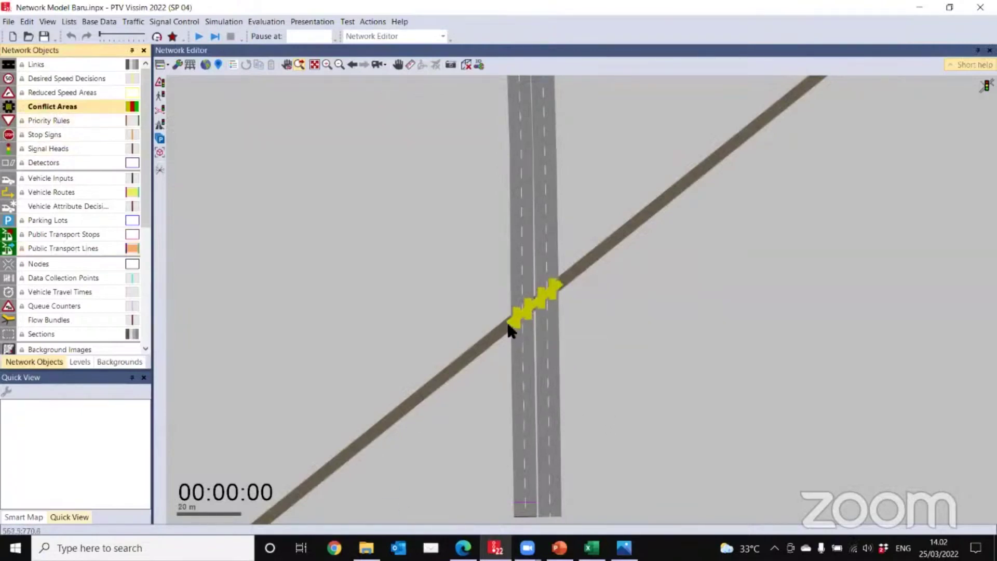
{"action": "scroll", "coordinate": [506, 319], "scroll_direction": "up", "scroll_amount": 2}
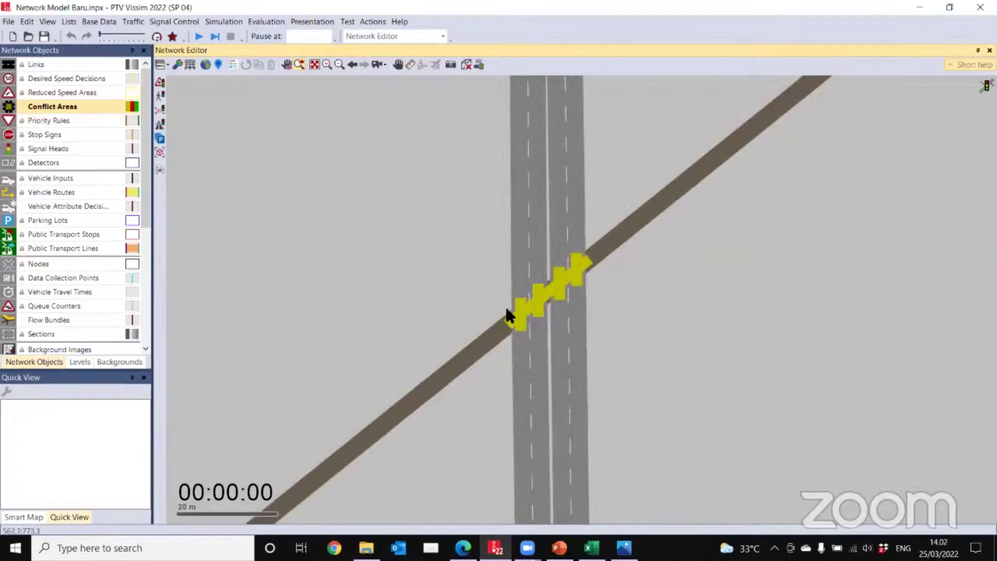
{"action": "left_click", "coordinate": [533, 305]}
{"action": "right_click", "coordinate": [525, 286]}
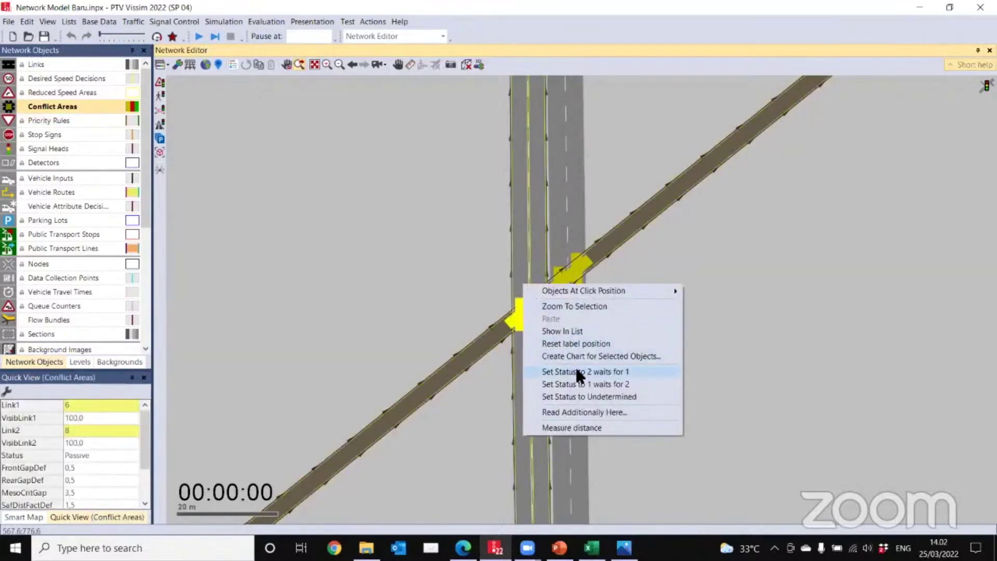
{"action": "left_click", "coordinate": [578, 372]}
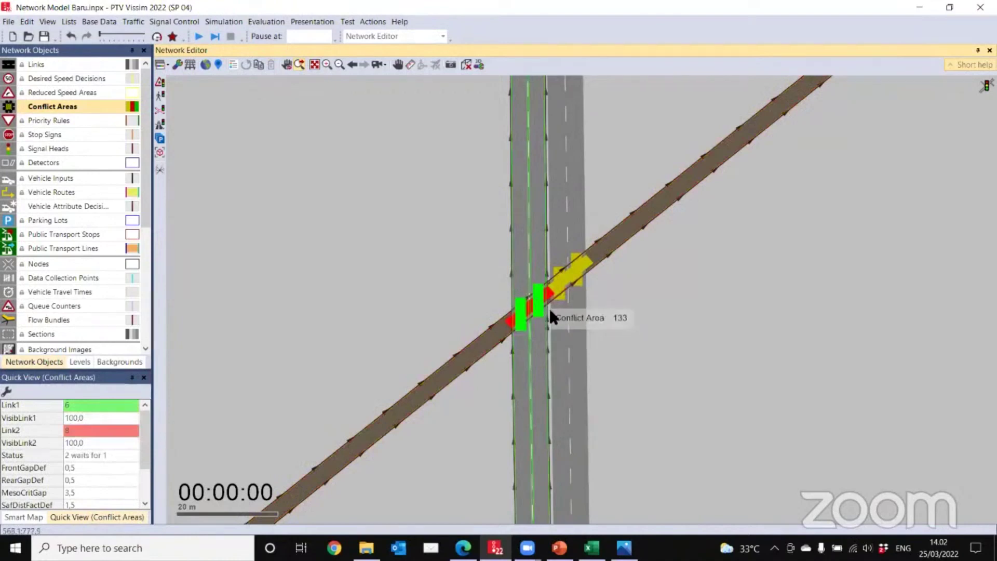
{"action": "right_click", "coordinate": [524, 284]}
{"action": "left_click", "coordinate": [576, 367]}
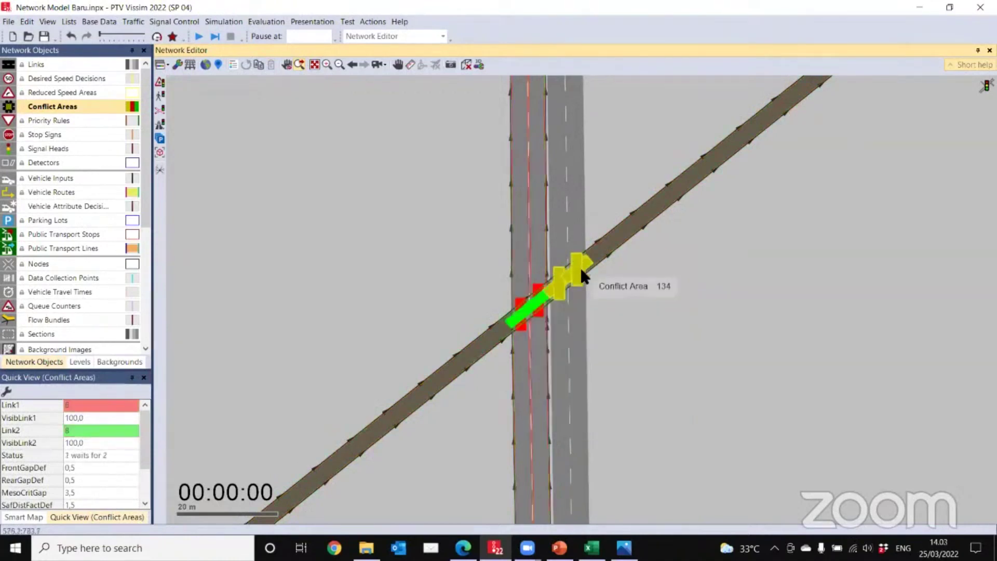
Step: Set the conflict area between rail link 8 and road link 10 to "2 waits for 1"
{"action": "right_click", "coordinate": [571, 251]}
{"action": "left_click", "coordinate": [610, 340]}
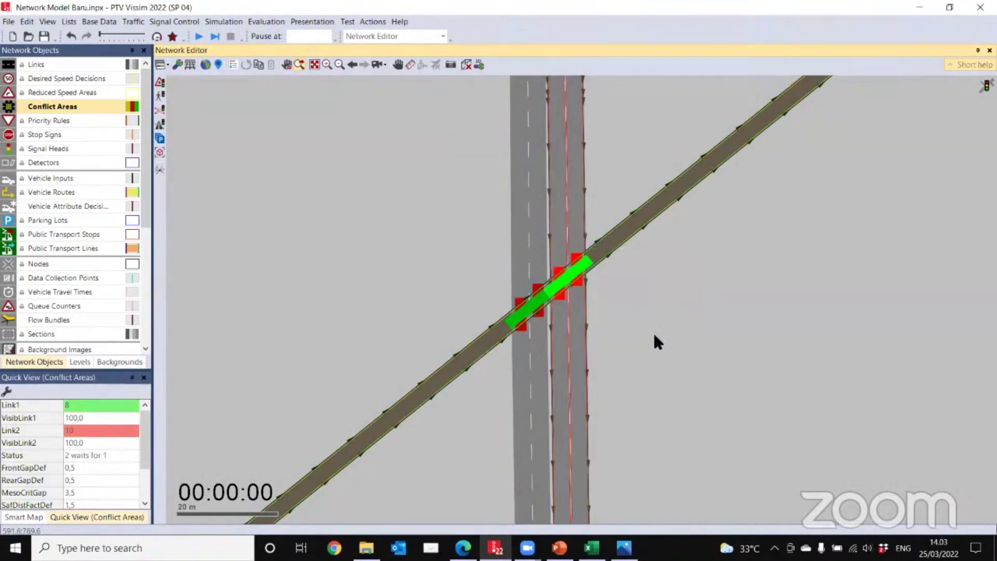
{"action": "left_click", "coordinate": [639, 399]}
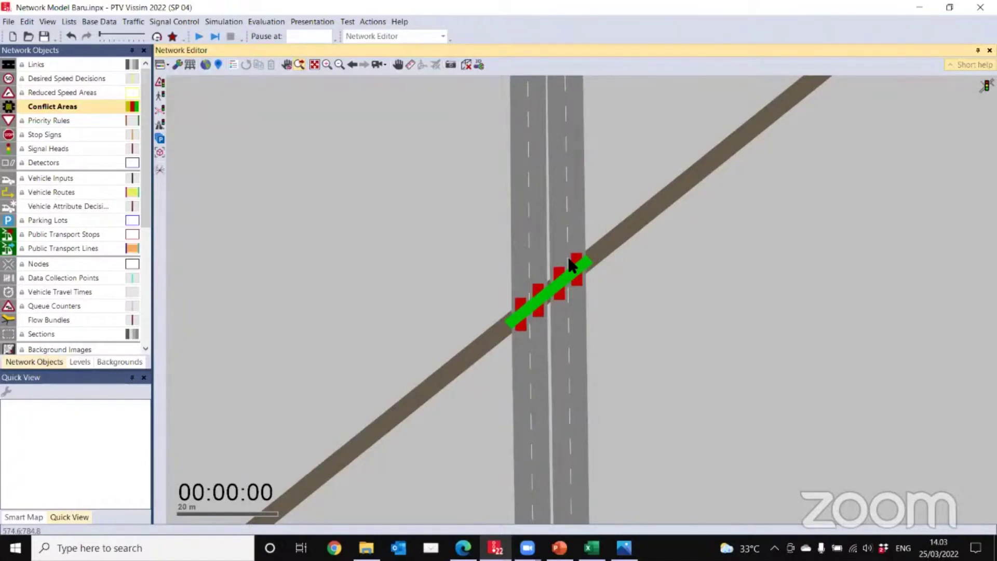
Step: Add a priority rule with its stop line on lane 6-2 at about 57 m and its conflict marker on rail lane 8-1 at about 286 m
{"action": "left_click_drag", "start_coordinate": [657, 279], "coordinate": [670, 216]}
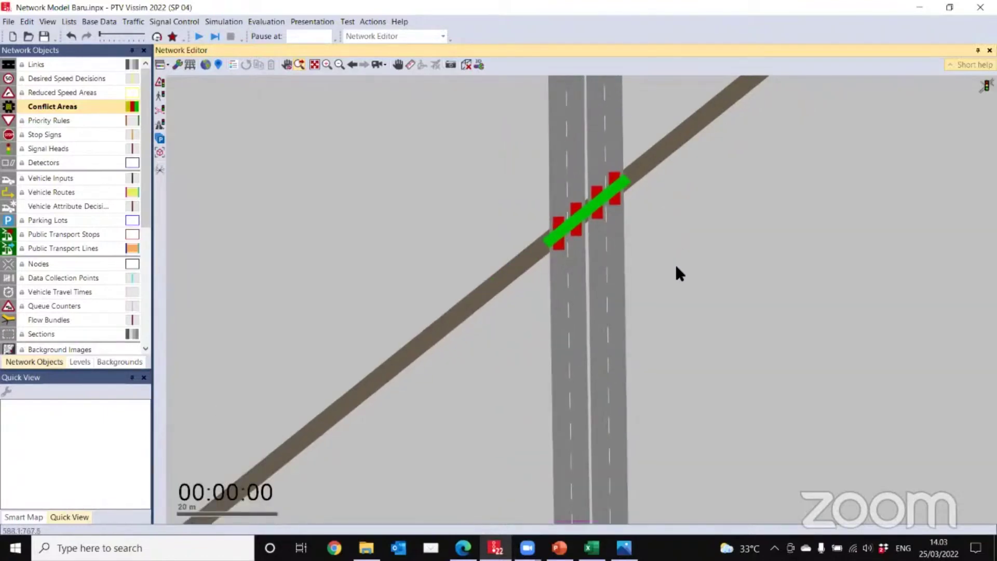
{"action": "scroll", "coordinate": [677, 266], "scroll_direction": "down", "scroll_amount": 2}
{"action": "scroll", "coordinate": [681, 275], "scroll_direction": "down", "scroll_amount": 1}
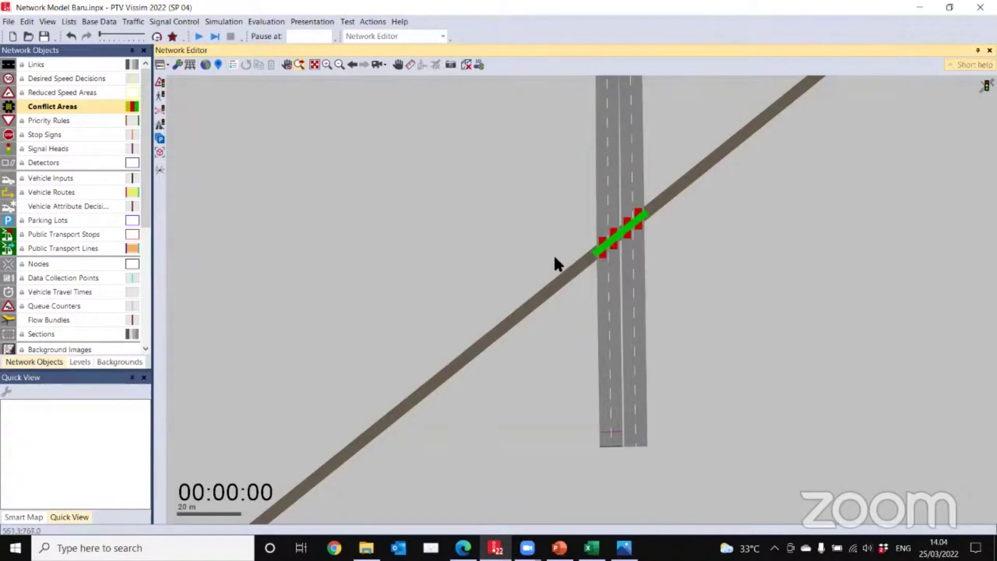
{"action": "left_click_drag", "start_coordinate": [548, 207], "coordinate": [576, 145]}
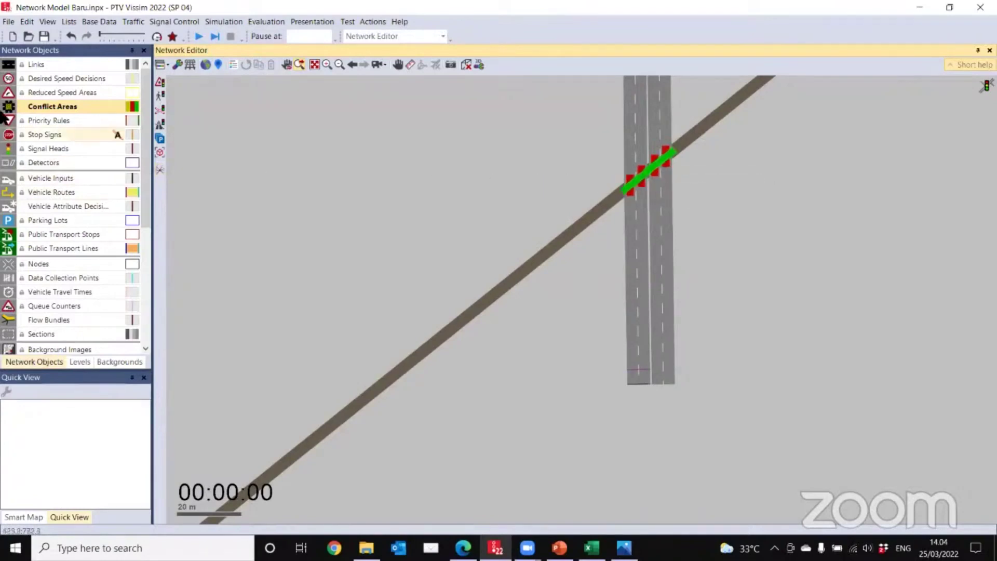
{"action": "left_click", "coordinate": [47, 120]}
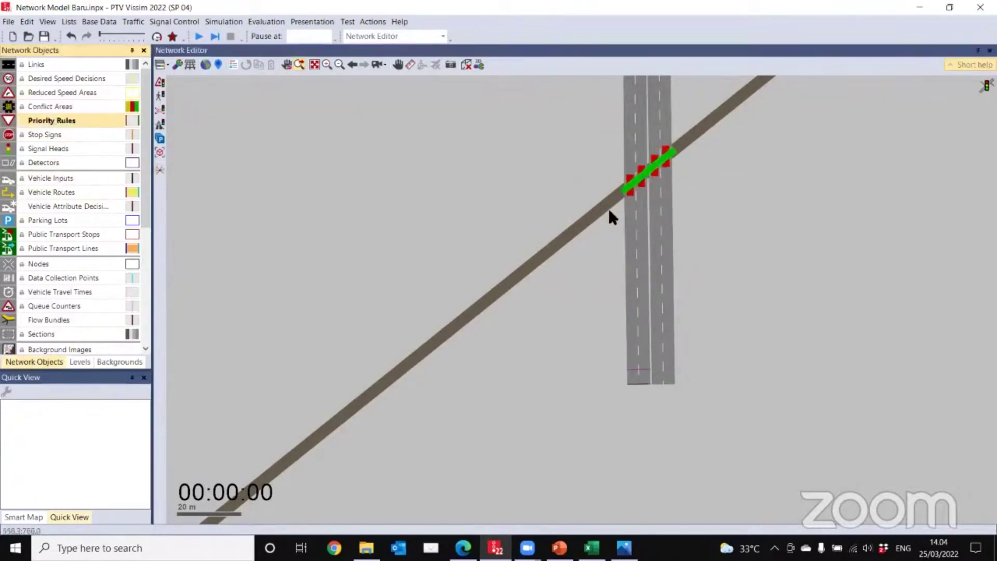
{"action": "scroll", "coordinate": [631, 200], "scroll_direction": "up", "scroll_amount": 1}
{"action": "right_click", "coordinate": [626, 199]}
{"action": "left_click", "coordinate": [641, 205]}
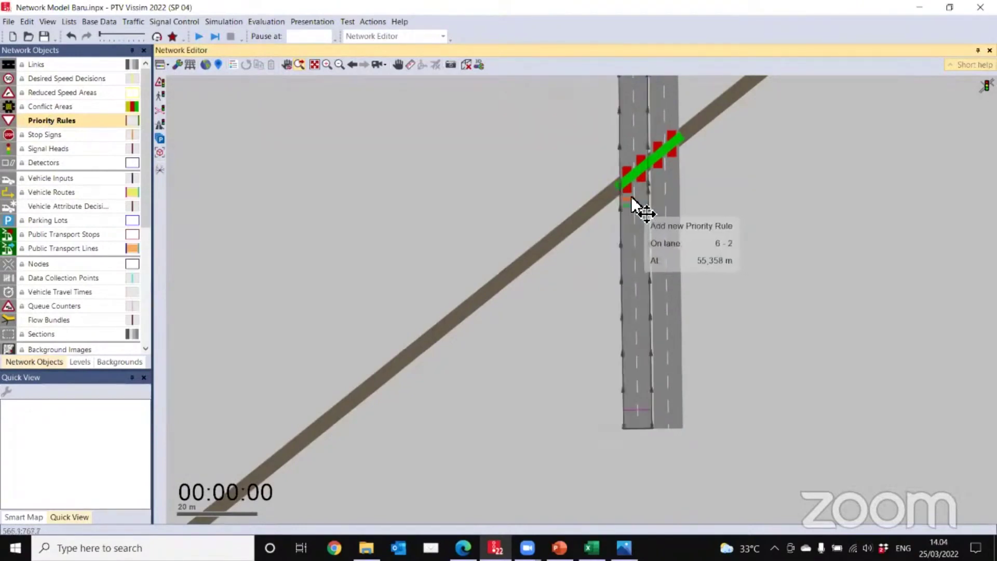
{"action": "scroll", "coordinate": [638, 206], "scroll_direction": "up", "scroll_amount": 2}
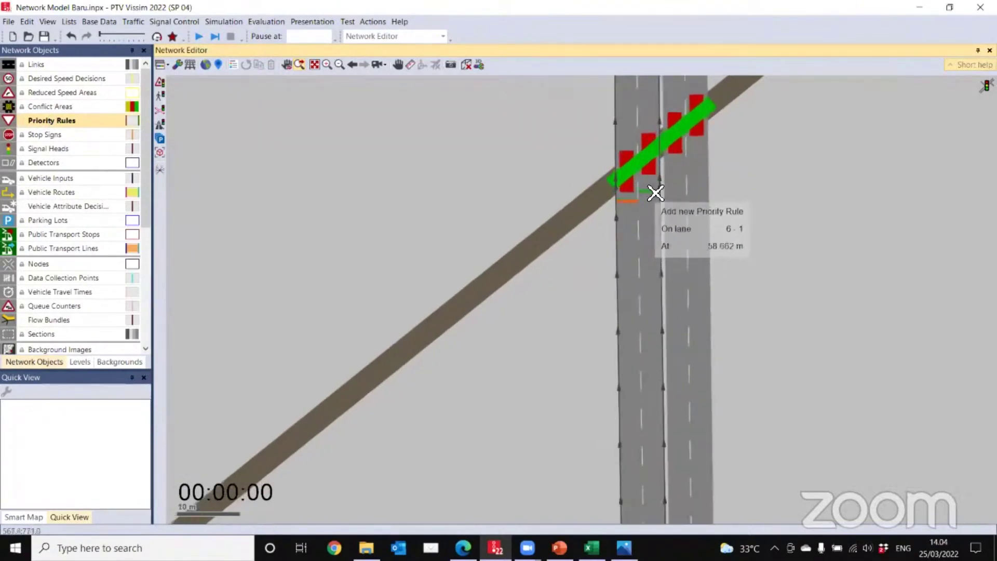
{"action": "left_click_drag", "start_coordinate": [769, 177], "coordinate": [734, 272]}
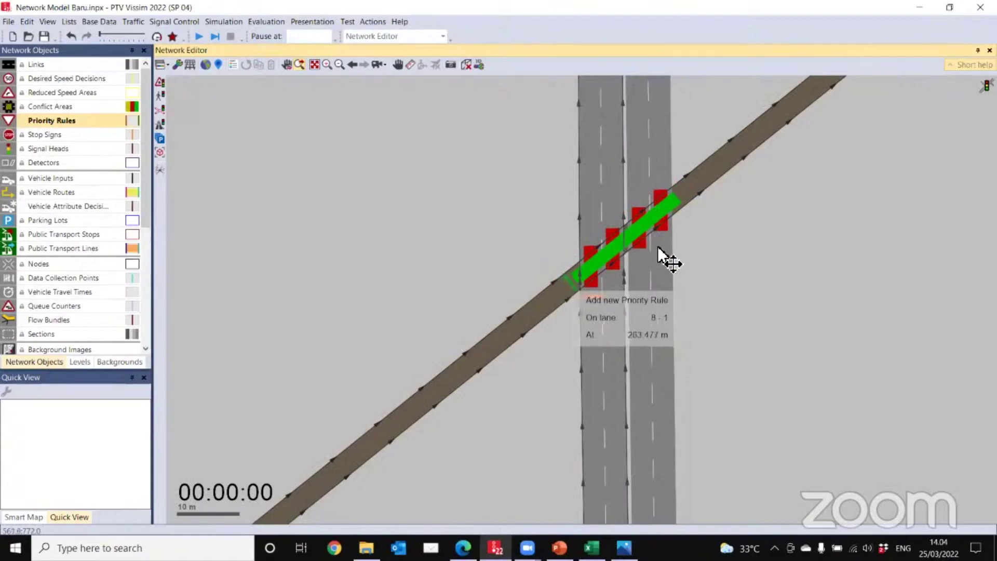
{"action": "left_click", "coordinate": [687, 201]}
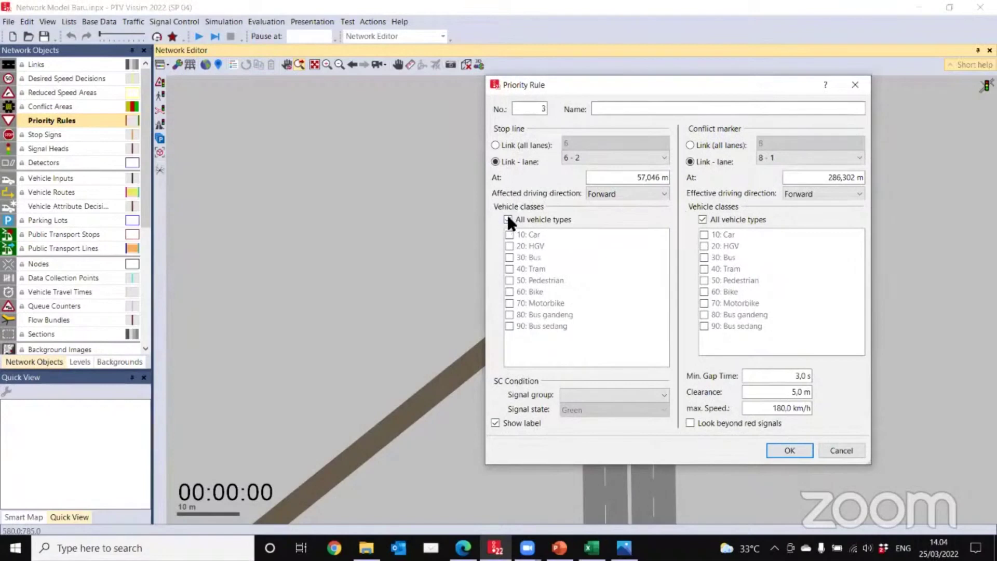
Step: Restrict the priority rule's conflict marker to the Tram vehicle class and set its clearance to 150 m
{"action": "left_click", "coordinate": [703, 219]}
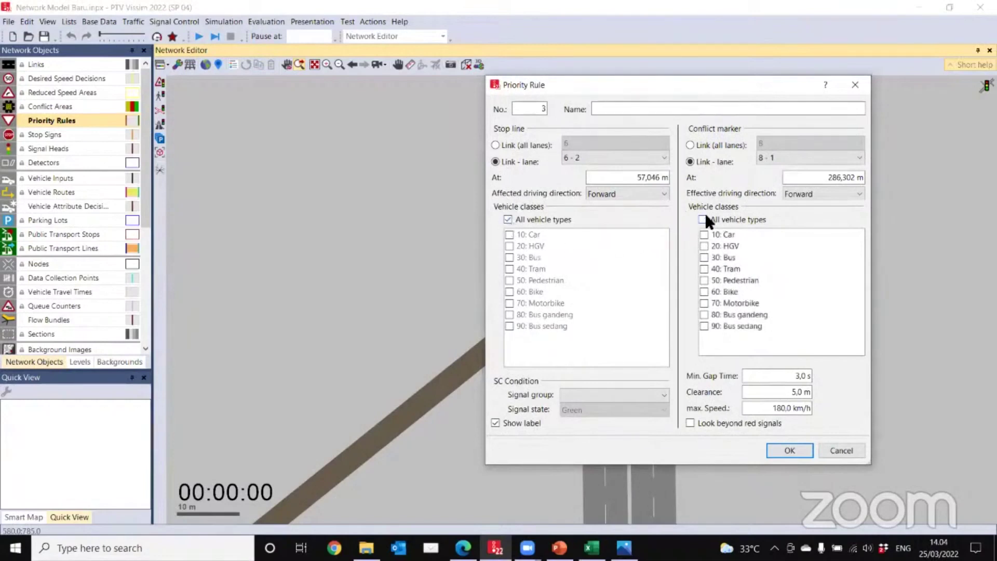
{"action": "left_click", "coordinate": [700, 268]}
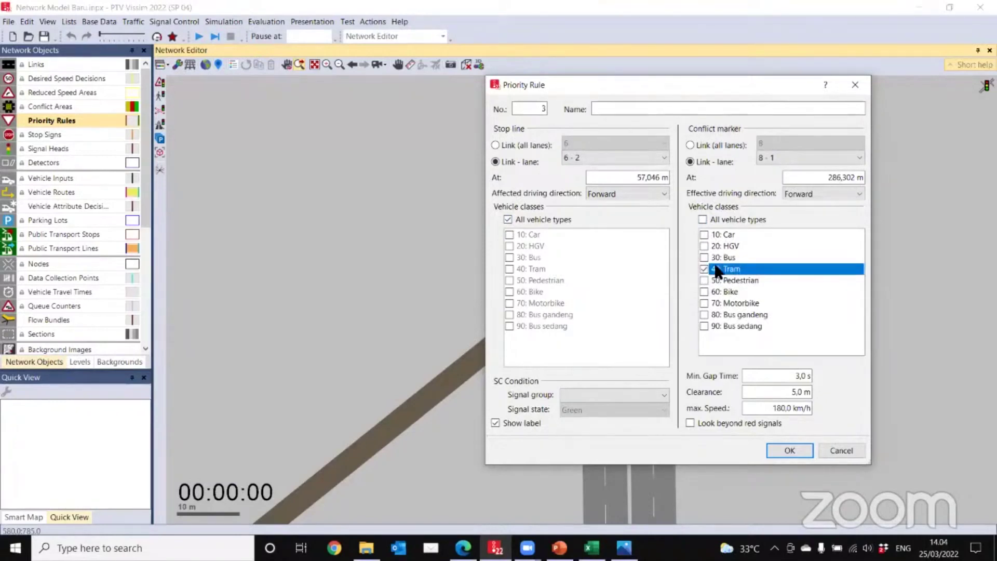
{"action": "double_click", "coordinate": [795, 392]}
{"action": "type", "text": "150"}
{"action": "left_click", "coordinate": [790, 450]}
Step: Add a priority rule with its stop line on lane 6-1 at about 57.6 m and conflict marker on rail lane 8-1 at about 286.5 m
{"action": "scroll", "coordinate": [716, 372], "scroll_direction": "up", "scroll_amount": 2}
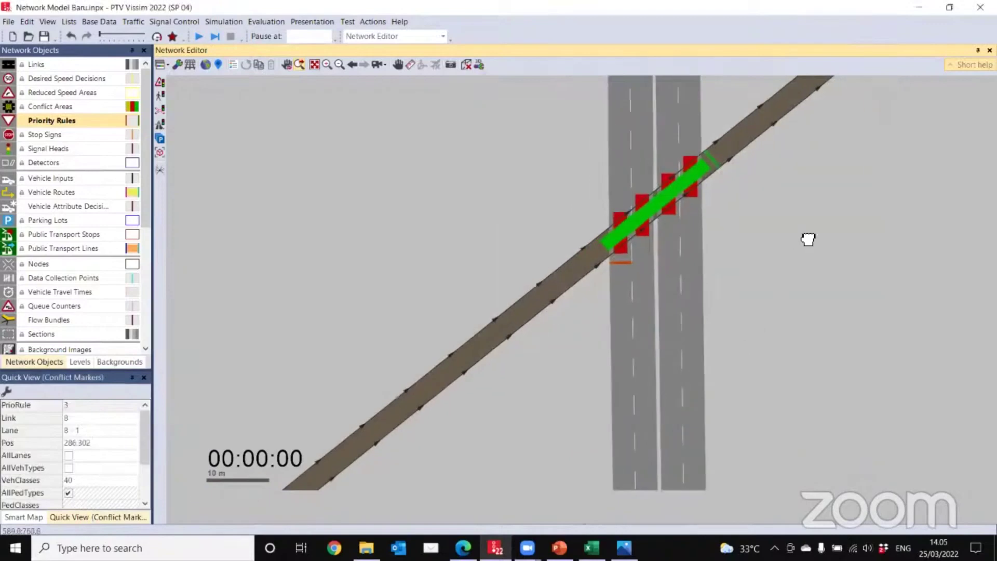
{"action": "scroll", "coordinate": [504, 347], "scroll_direction": "up", "scroll_amount": 2}
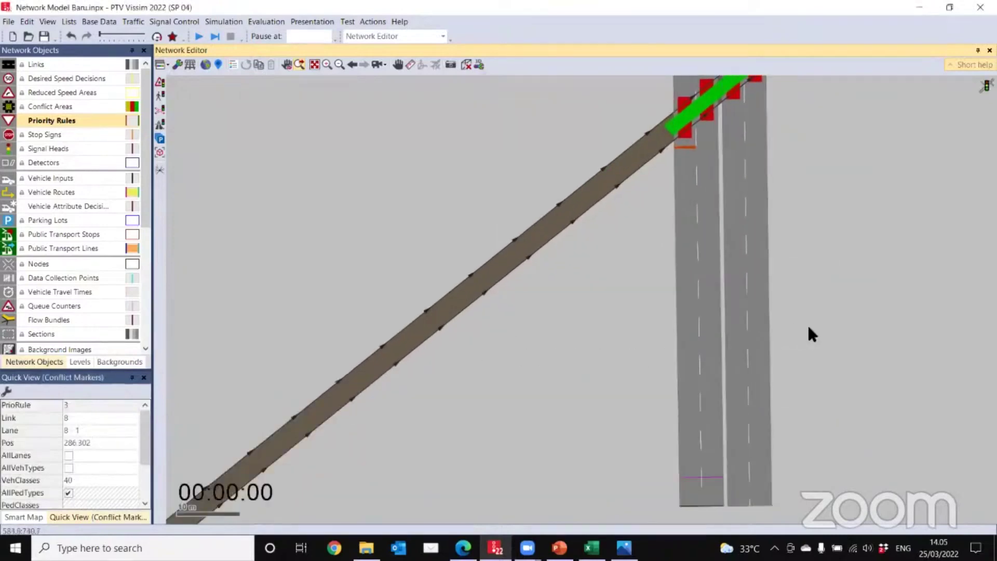
{"action": "scroll", "coordinate": [525, 343], "scroll_direction": "down", "scroll_amount": 3}
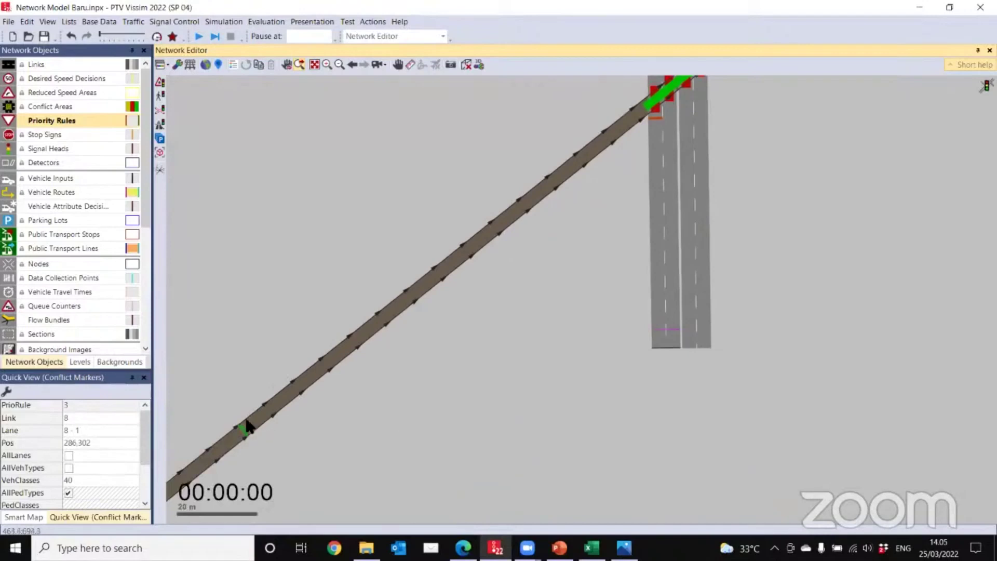
{"action": "left_click_drag", "start_coordinate": [563, 352], "coordinate": [504, 378]}
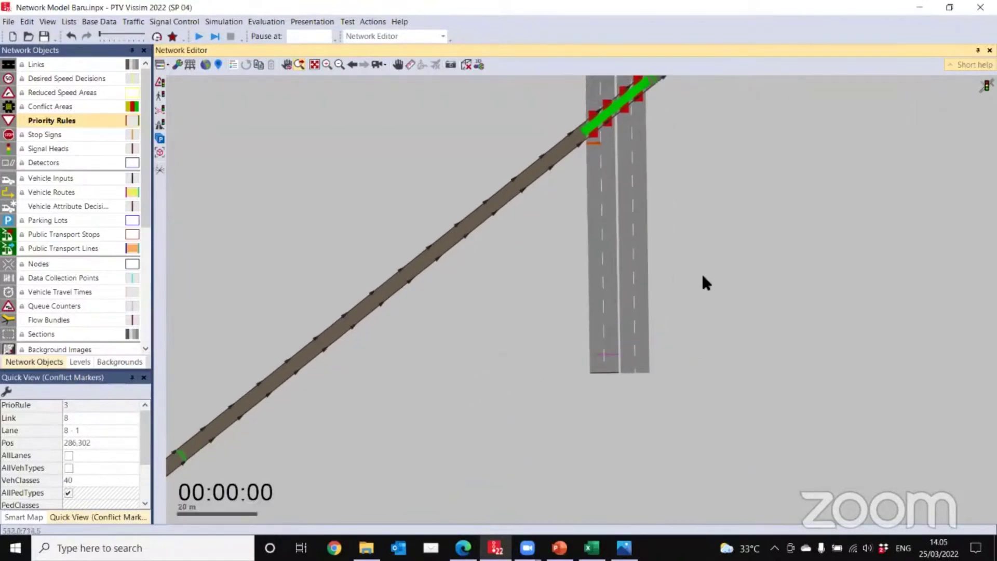
{"action": "left_click_drag", "start_coordinate": [833, 236], "coordinate": [883, 252]}
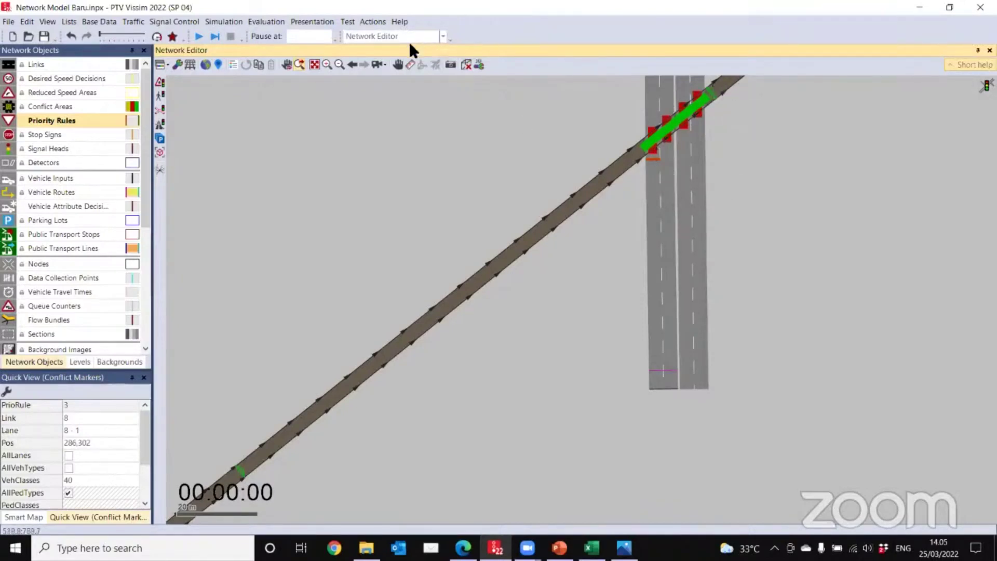
{"action": "left_click", "coordinate": [240, 126]}
{"action": "left_click_drag", "start_coordinate": [427, 103], "coordinate": [300, 203]}
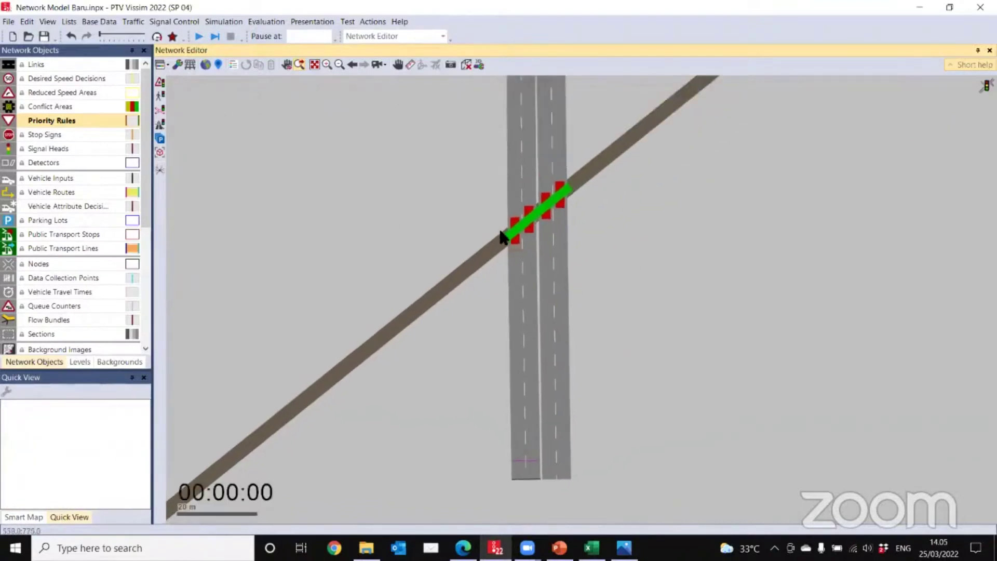
{"action": "scroll", "coordinate": [548, 241], "scroll_direction": "up", "scroll_amount": 2}
{"action": "right_click", "coordinate": [519, 245]}
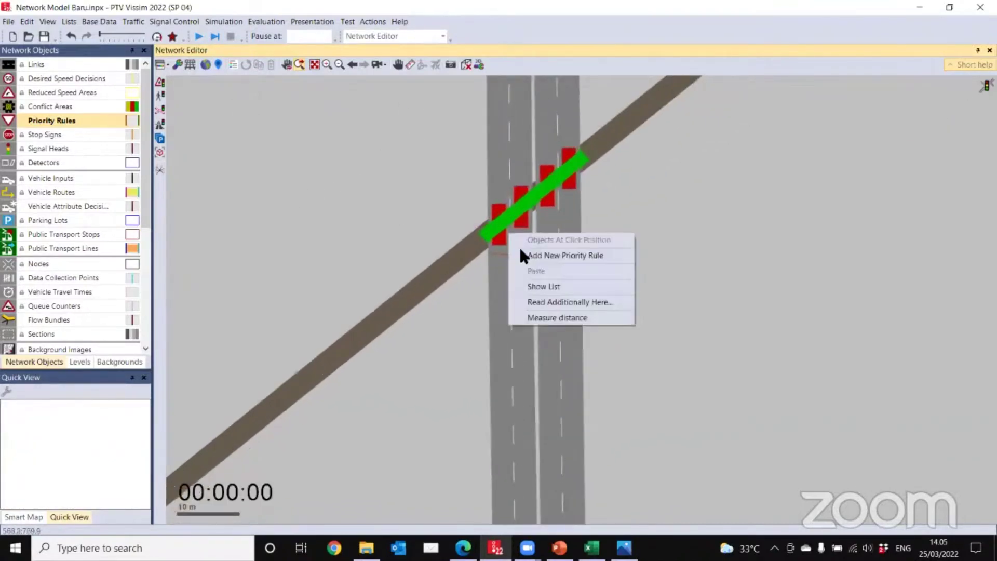
{"action": "left_click", "coordinate": [530, 256]}
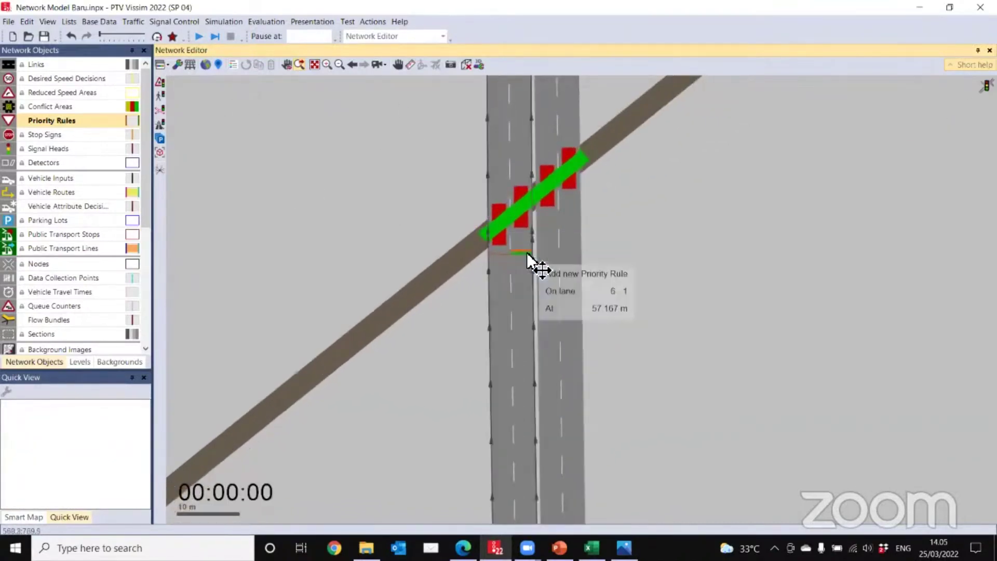
{"action": "left_click", "coordinate": [591, 151]}
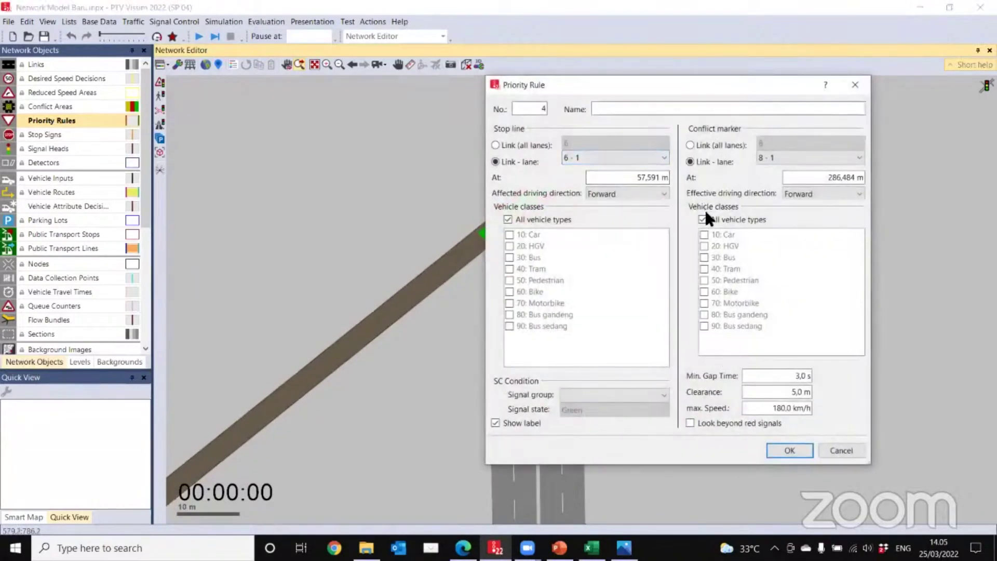
Step: Limit the lane 6-1 rule's conflict marker to trams with 150 m clearance, and align its stop line with the neighbouring lane's
{"action": "left_click", "coordinate": [703, 219]}
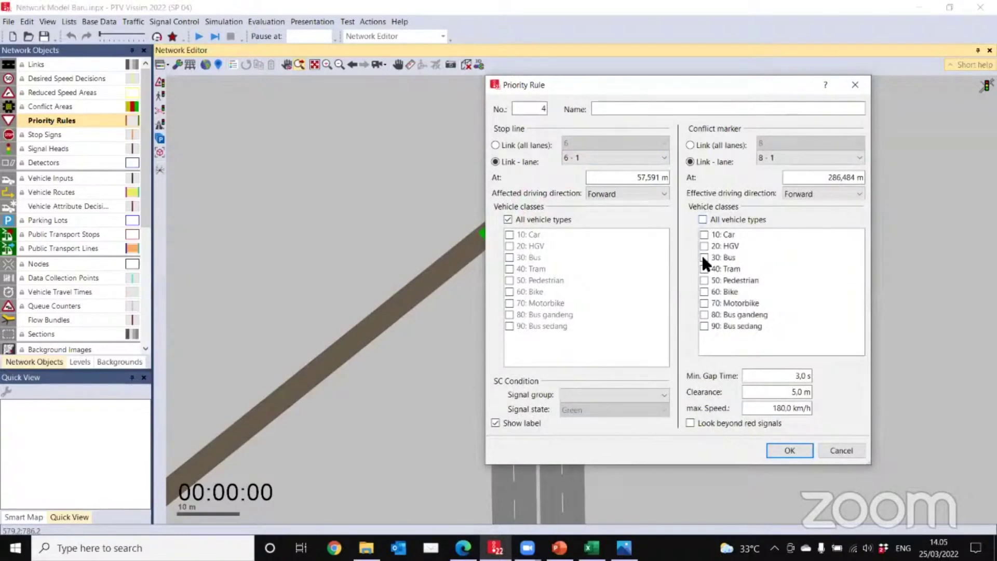
{"action": "left_click", "coordinate": [703, 269]}
{"action": "left_click", "coordinate": [792, 393]}
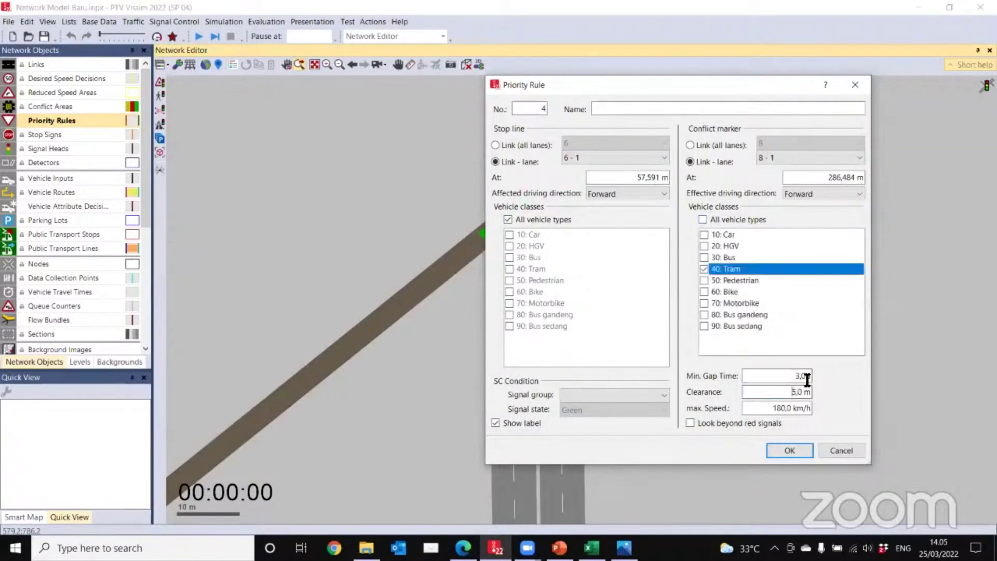
{"action": "key", "text": "Delete"}
{"action": "type", "text": "150"}
{"action": "left_click", "coordinate": [787, 449]}
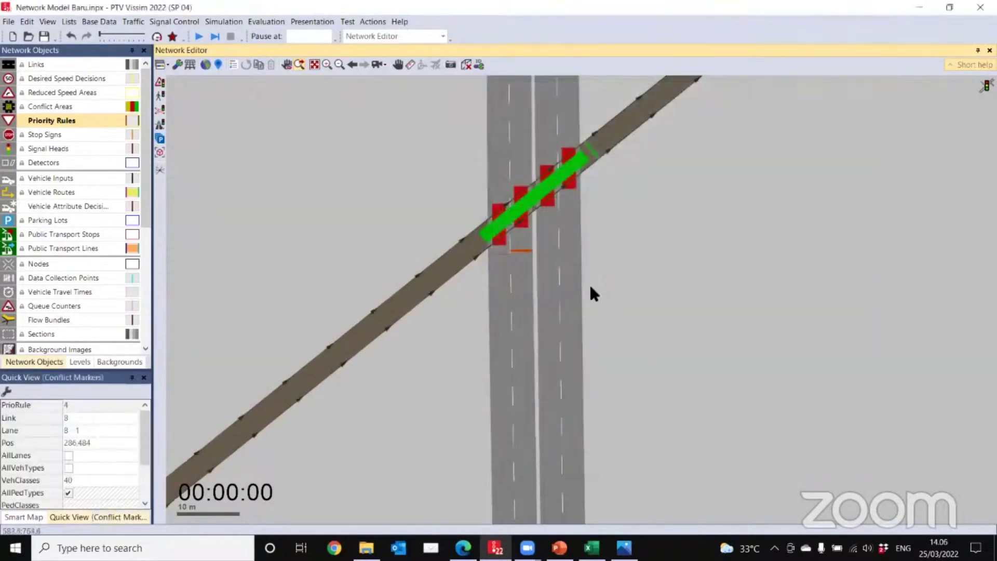
{"action": "left_click_drag", "start_coordinate": [523, 261], "coordinate": [518, 256]}
Step: Add a priority rule with its stop line on lane 10-1 at about 247 m and conflict marker on rail lane 8-1 at about 286 m
{"action": "left_click", "coordinate": [548, 140]}
{"action": "right_click", "coordinate": [548, 141]}
{"action": "left_click", "coordinate": [562, 147]}
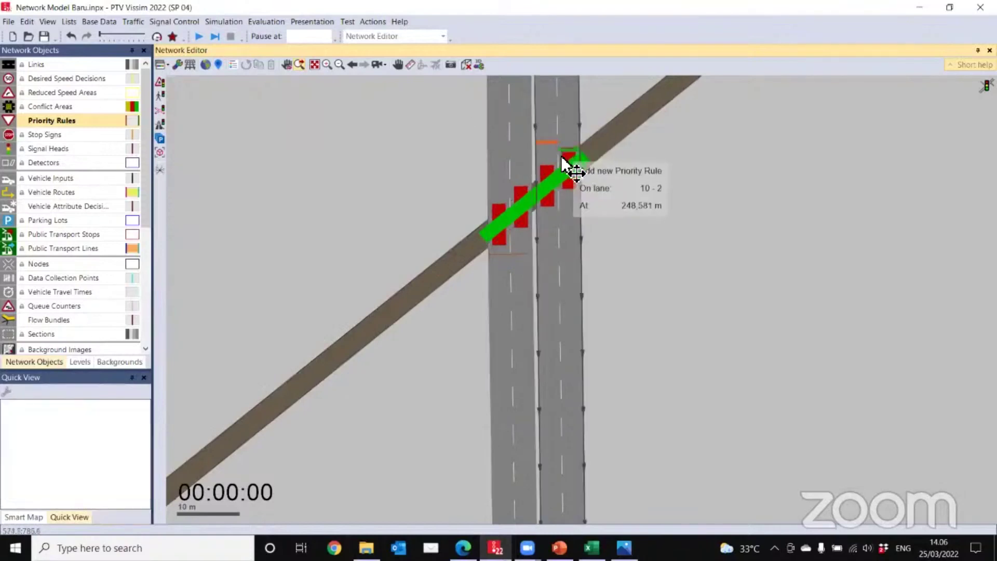
{"action": "left_click", "coordinate": [596, 154]}
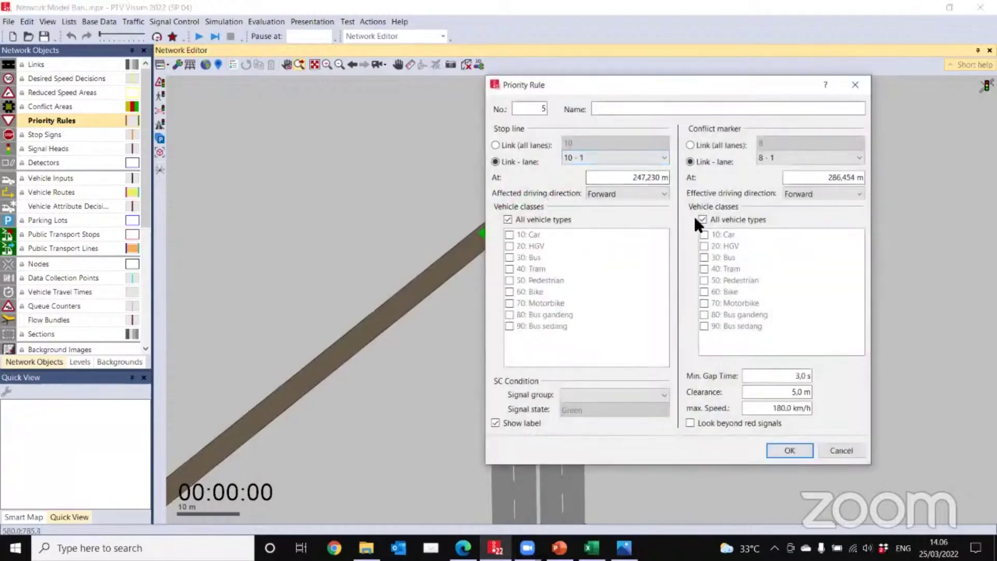
Step: Apply the lane 10-1 rule's conflict marker only to the Tram class, with a clearance of 150 m
{"action": "left_click", "coordinate": [700, 219]}
{"action": "left_click", "coordinate": [706, 269]}
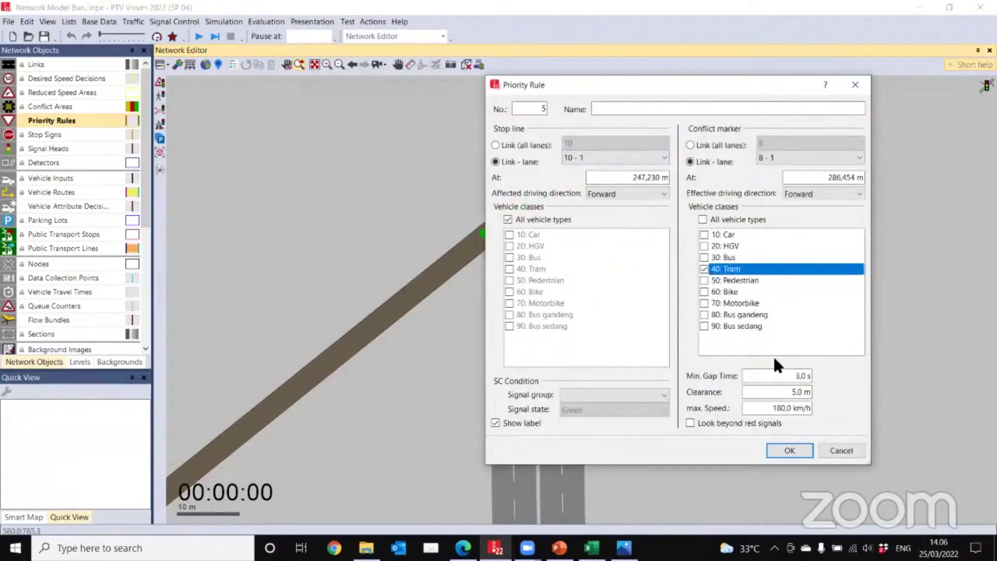
{"action": "left_click", "coordinate": [791, 391]}
{"action": "type", "text": "150"}
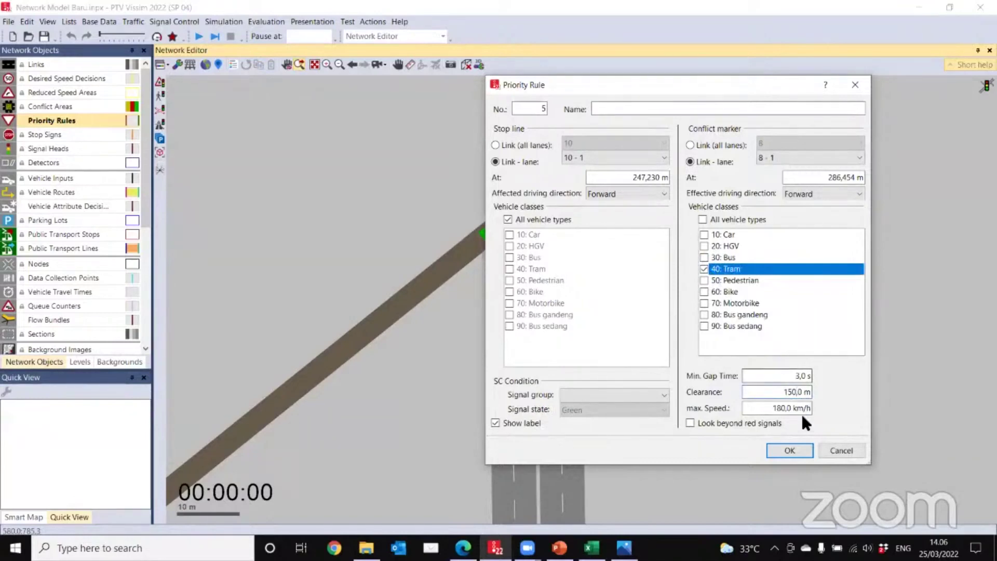
{"action": "left_click", "coordinate": [787, 451]}
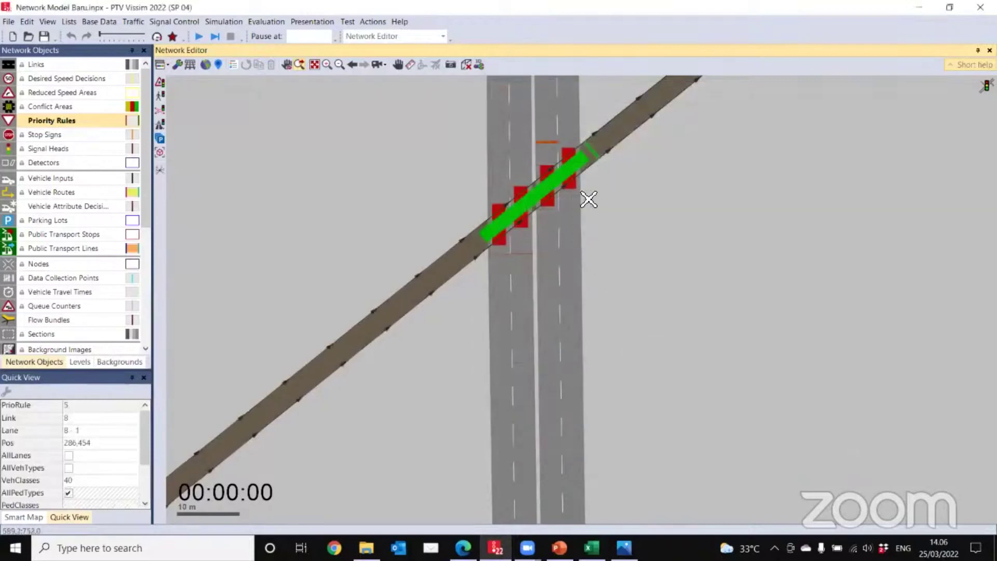
Step: Add a priority rule with its stop line on lane 10-2 at about 247 m and conflict marker on rail lane 8-1 at about 286 m
{"action": "right_click", "coordinate": [560, 135]}
{"action": "left_click", "coordinate": [571, 134]}
{"action": "left_click", "coordinate": [594, 158]}
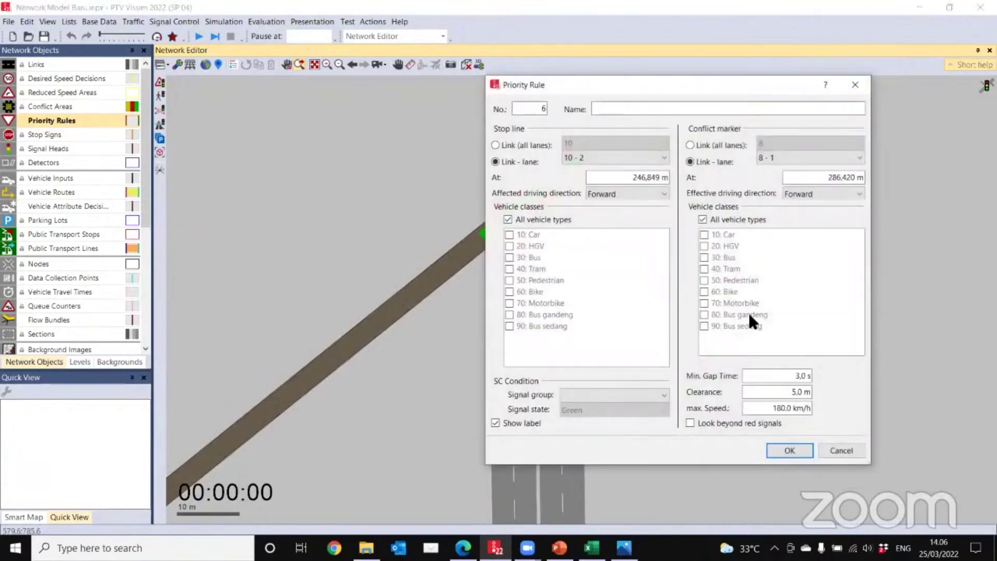
Step: Limit the lane 10-2 rule to trams, match its clearance to the other rules, and move its stop line to about 247.2 m
{"action": "left_click", "coordinate": [720, 219]}
{"action": "left_click", "coordinate": [725, 268]}
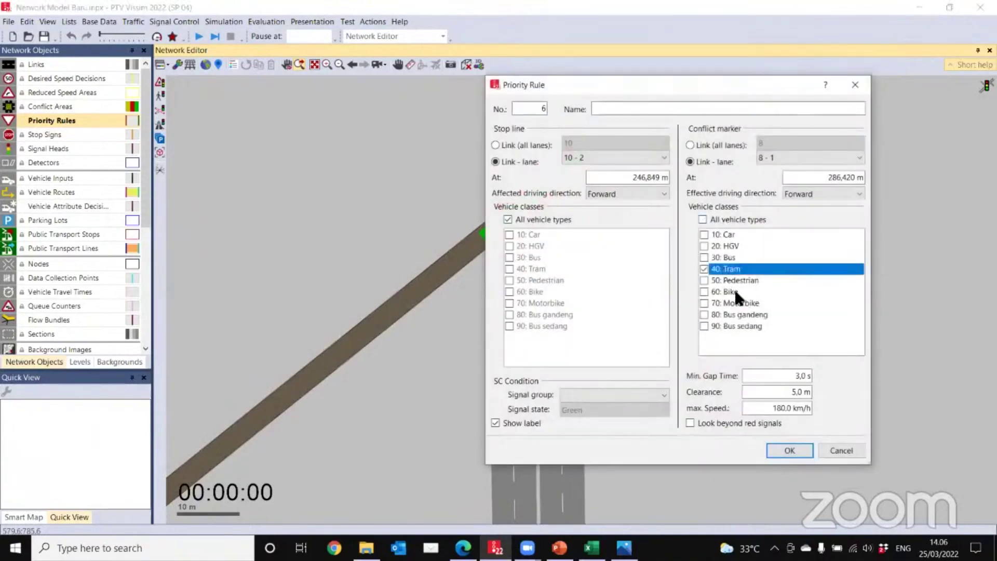
{"action": "left_click", "coordinate": [790, 397]}
{"action": "type", "text": "1"}
{"action": "type", "text": "0"}
{"action": "left_click", "coordinate": [770, 448]}
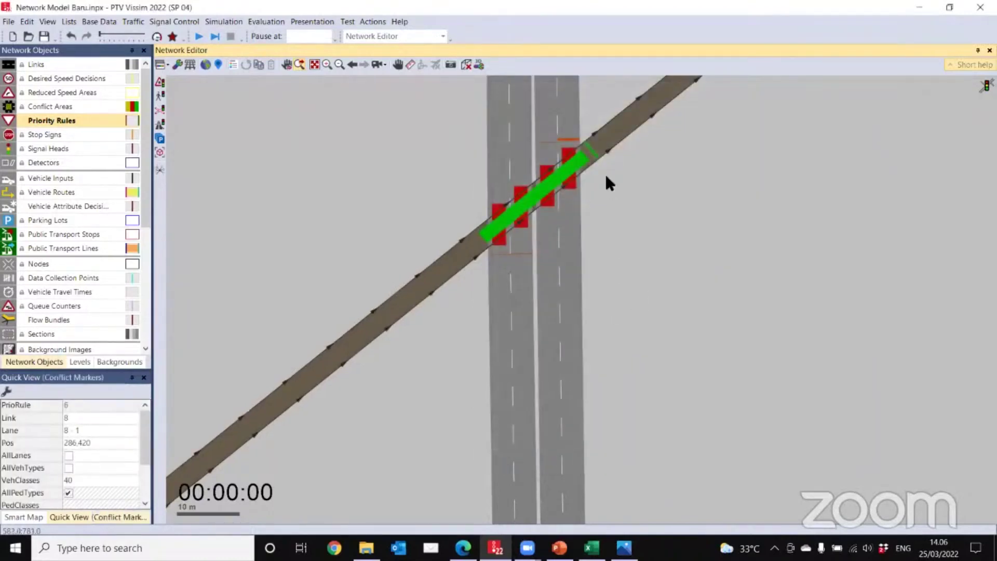
{"action": "left_click_drag", "start_coordinate": [568, 146], "coordinate": [567, 147]}
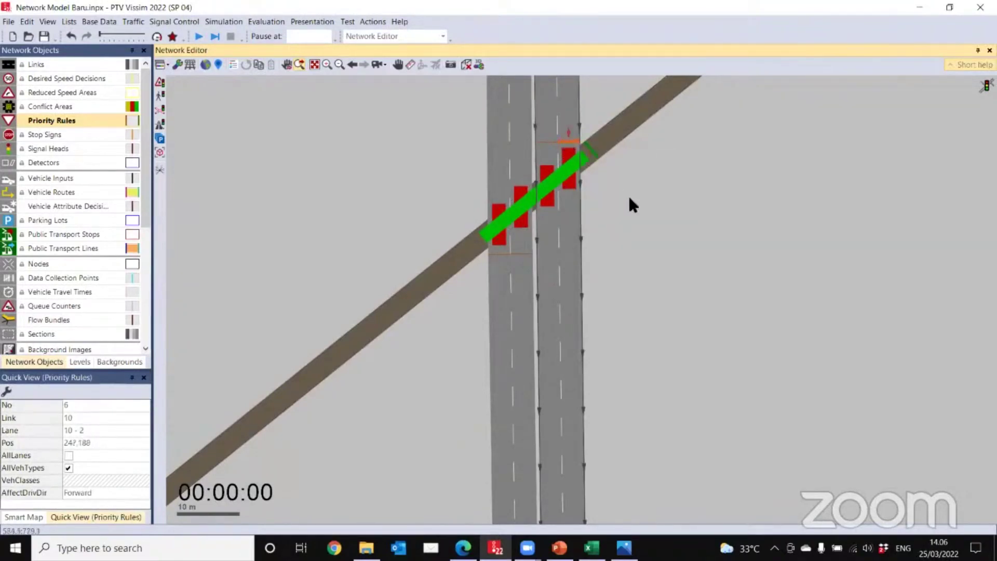
Step: Start the simulation run and save the network changes
{"action": "left_click", "coordinate": [397, 108]}
{"action": "left_click", "coordinate": [198, 37]}
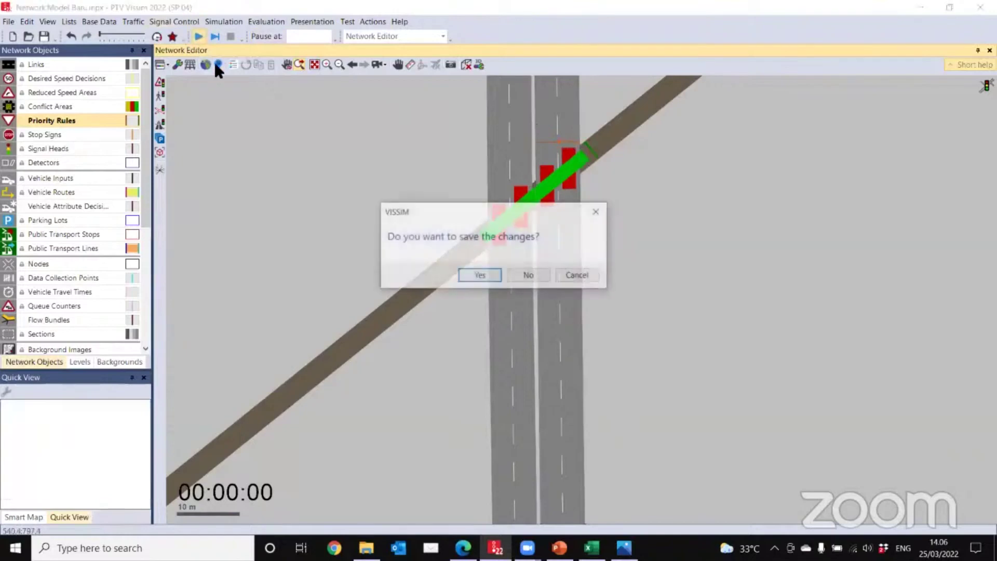
{"action": "left_click", "coordinate": [475, 274]}
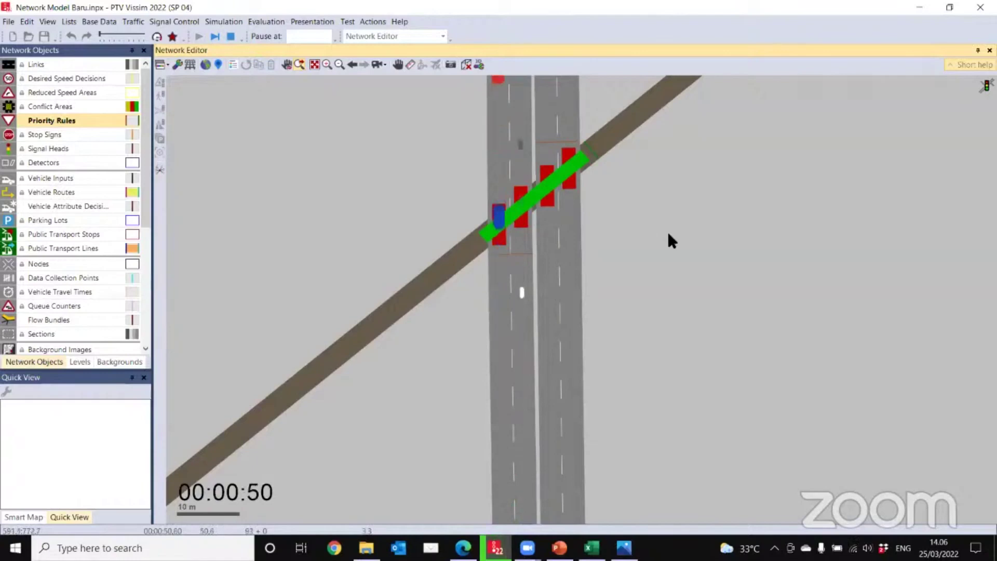
Step: Switch the network view to 3D and watch how road traffic behaves at the level crossing during the simulation
{"action": "left_click_drag", "start_coordinate": [668, 238], "coordinate": [701, 284]}
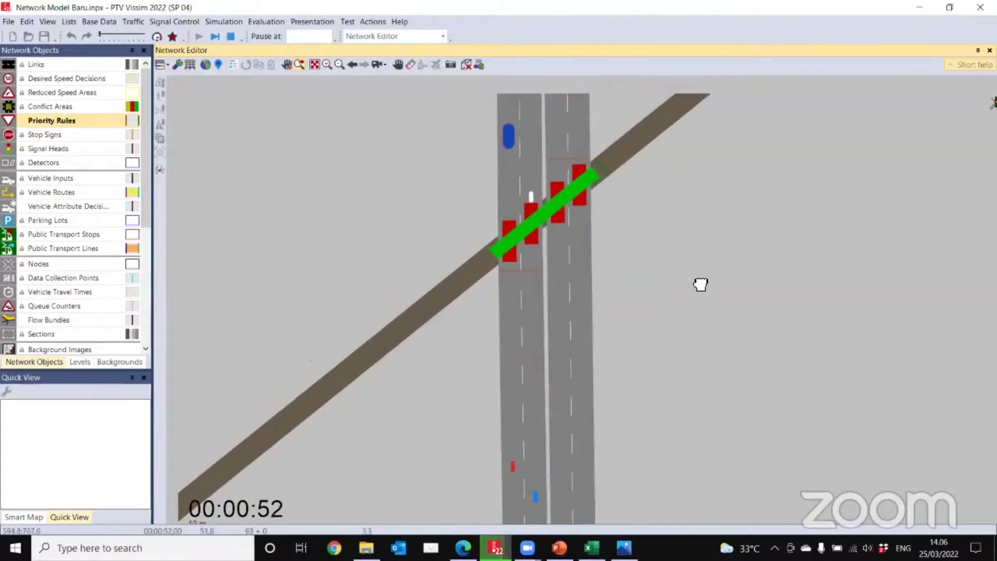
{"action": "left_click", "coordinate": [463, 65]}
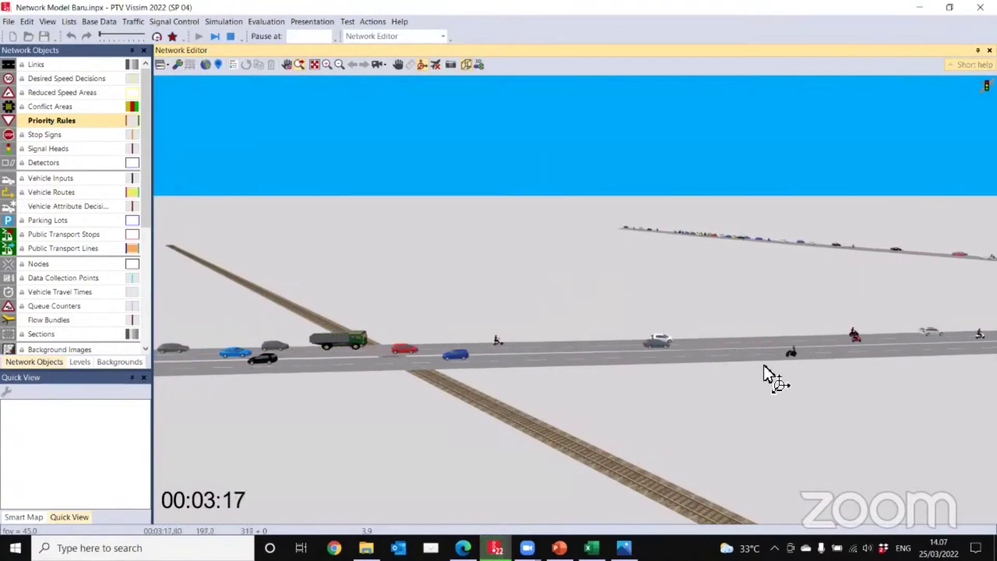
{"action": "scroll", "coordinate": [613, 295], "scroll_direction": "down", "scroll_amount": 7}
{"action": "scroll", "coordinate": [547, 401], "scroll_direction": "up", "scroll_amount": 4}
{"action": "scroll", "coordinate": [722, 272], "scroll_direction": "up", "scroll_amount": 5}
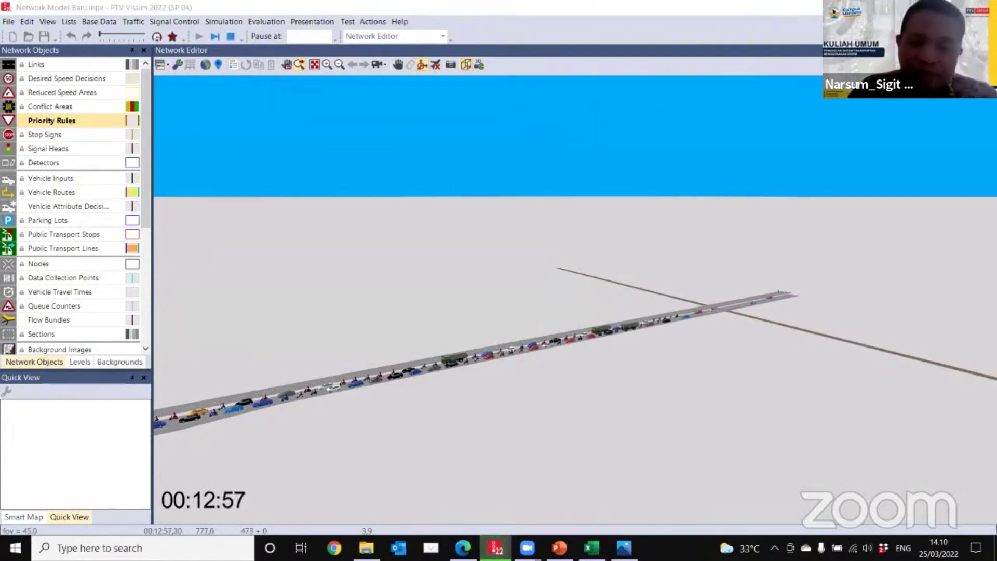
Step: Switch to File Explorer, look through the documents in the Vissim_References folder and close the window
{"action": "mouse_move", "coordinate": [366, 548]}
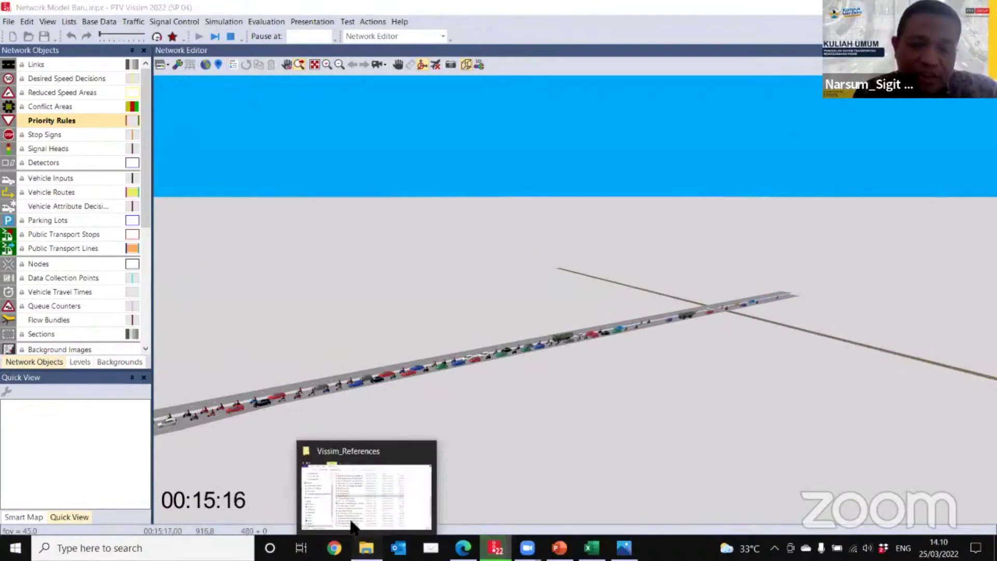
{"action": "left_click", "coordinate": [366, 548]}
{"action": "scroll", "coordinate": [281, 329], "scroll_direction": "down", "scroll_amount": 4}
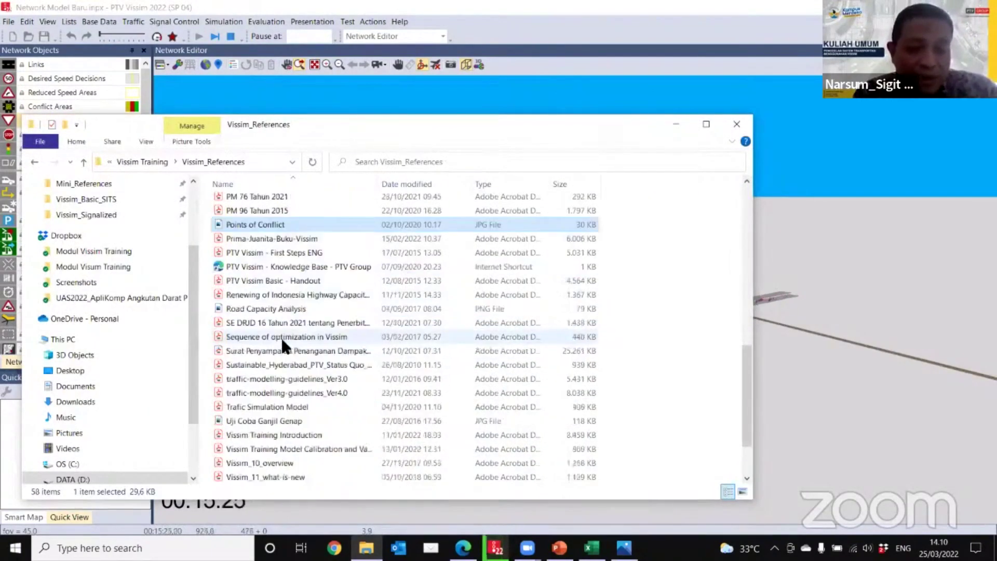
{"action": "scroll", "coordinate": [284, 338], "scroll_direction": "up", "scroll_amount": 8}
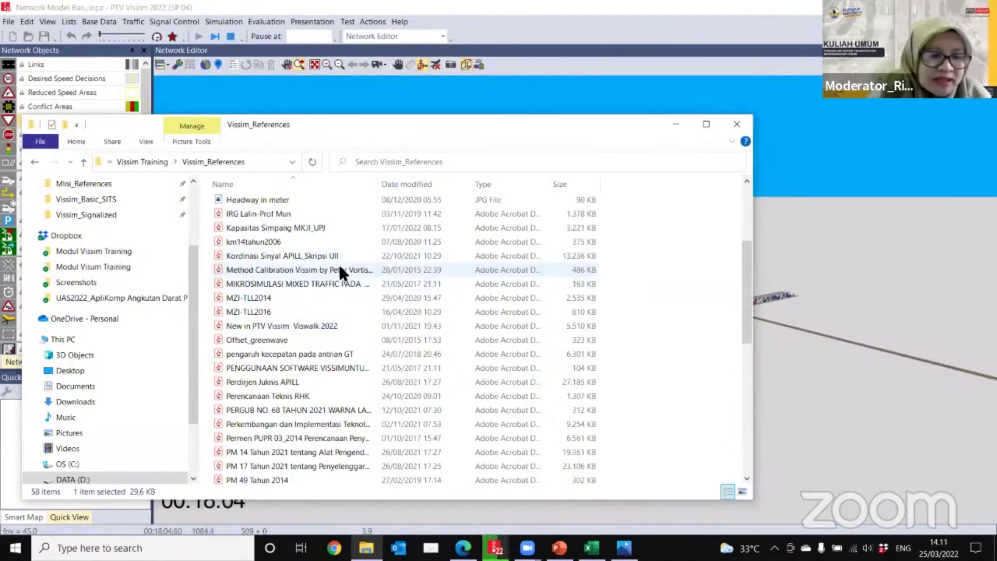
{"action": "scroll", "coordinate": [338, 262], "scroll_direction": "down", "scroll_amount": 6}
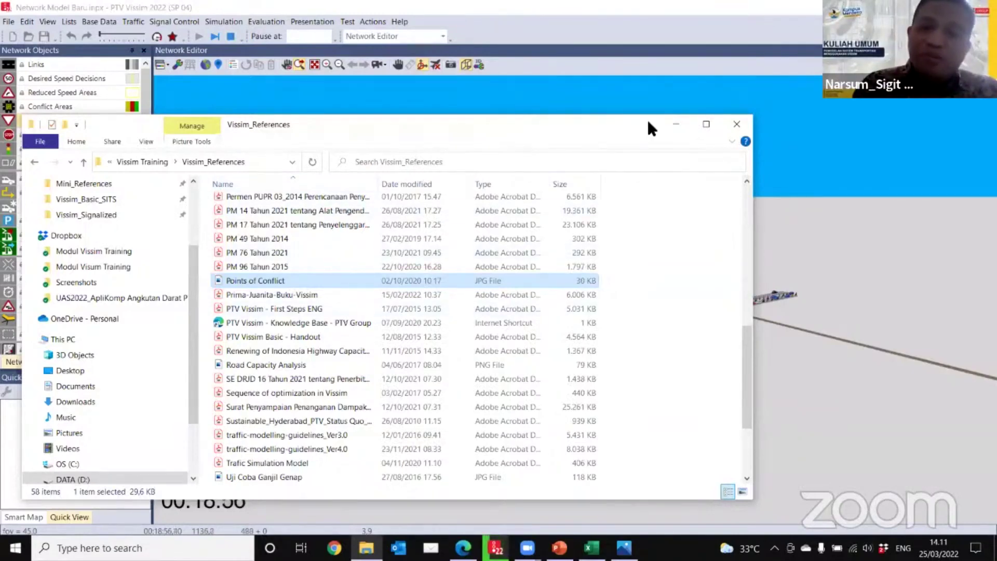
{"action": "left_click", "coordinate": [736, 124]}
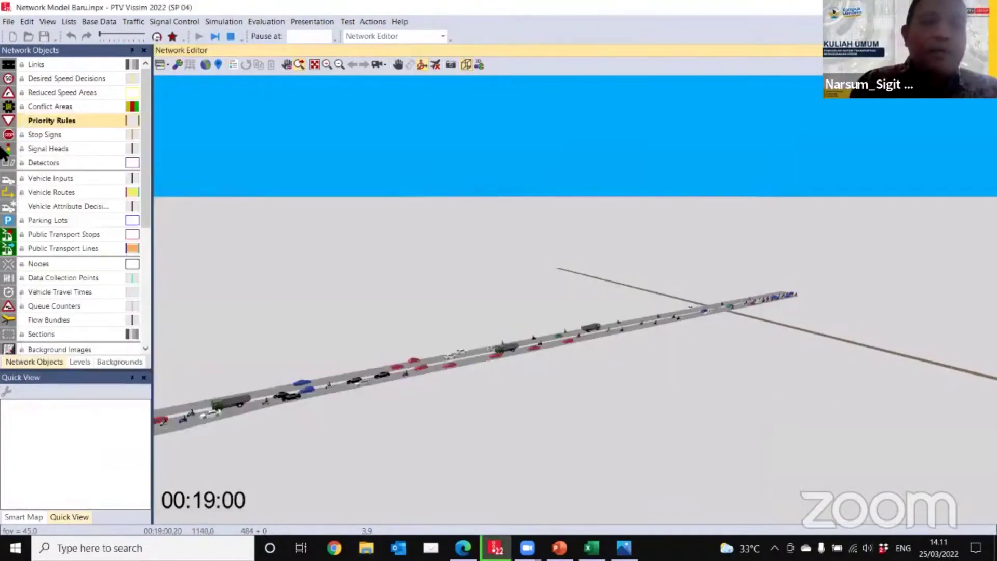
{"action": "left_click", "coordinate": [9, 21]}
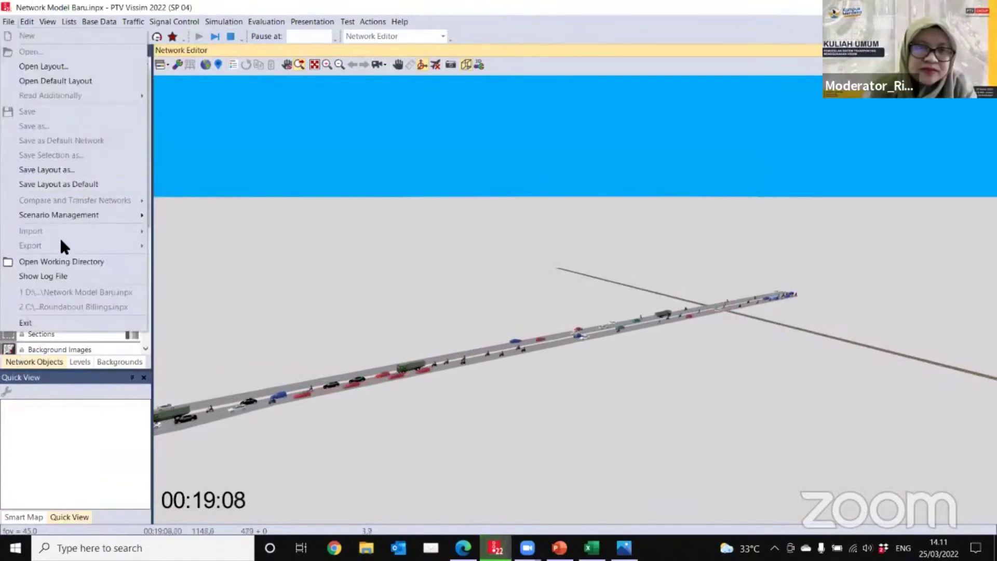
{"action": "mouse_move", "coordinate": [63, 216]}
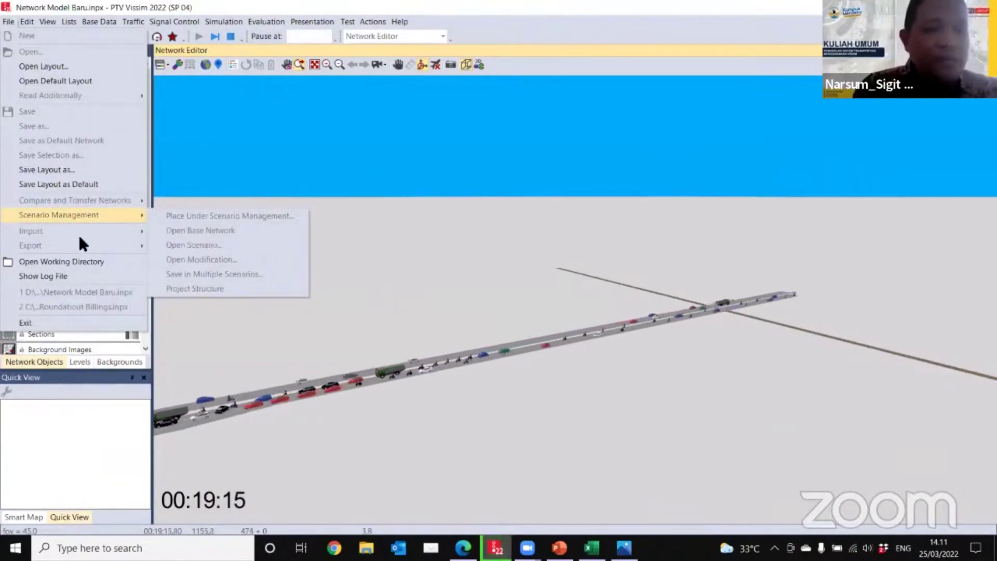
{"action": "left_click", "coordinate": [478, 273]}
Step: Stop the simulation run and dismiss its warning message
{"action": "left_click", "coordinate": [229, 34]}
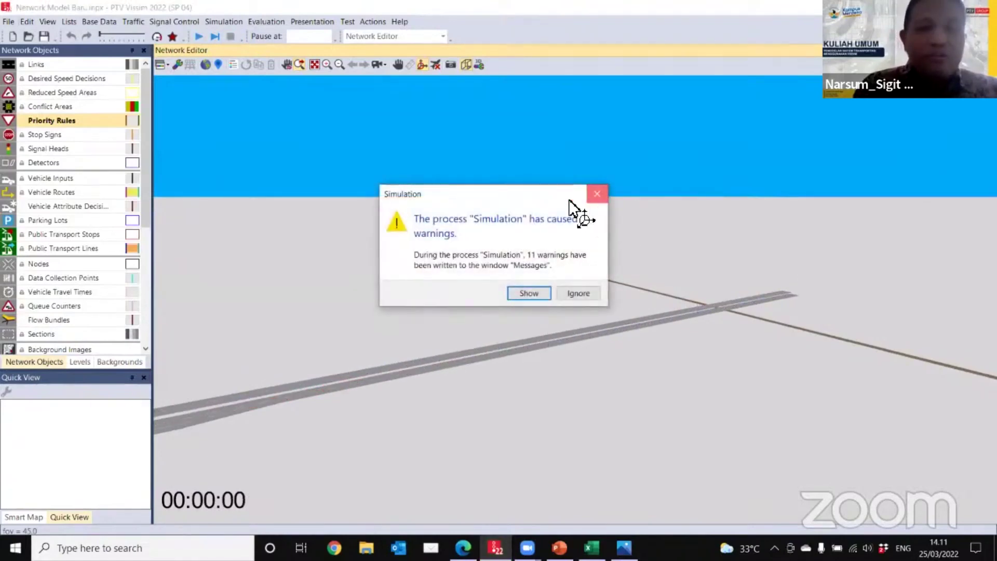
{"action": "left_click", "coordinate": [597, 194]}
Step: Examine which file formats are offered for importing a network, including ANM (Vistro/Visum)
{"action": "left_click", "coordinate": [9, 22]}
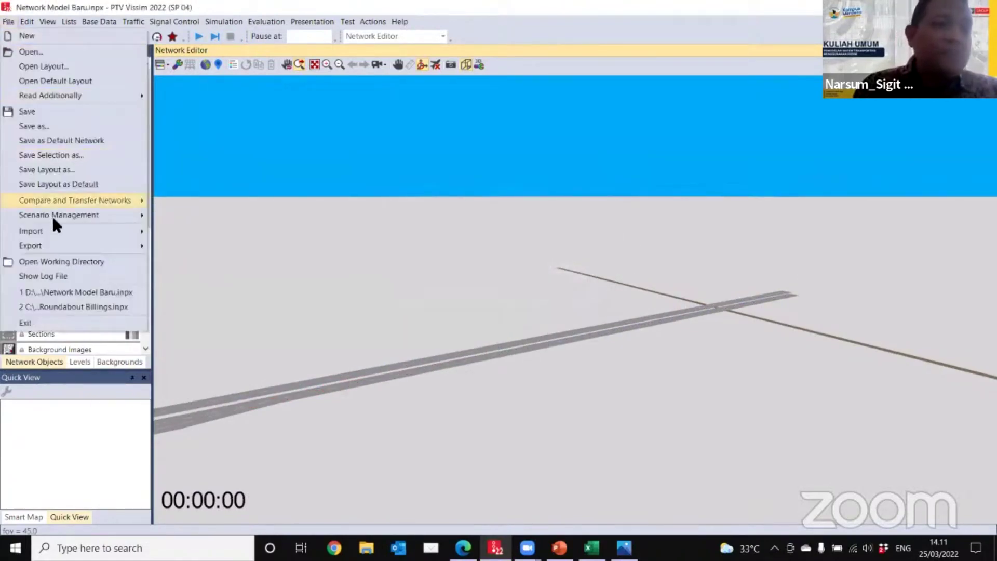
{"action": "mouse_move", "coordinate": [67, 228]}
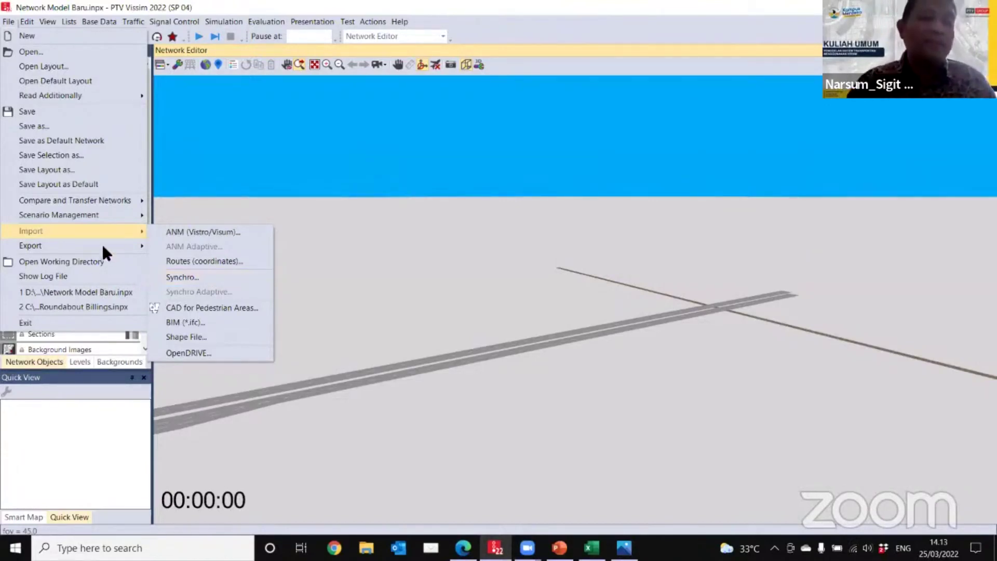
{"action": "mouse_move", "coordinate": [104, 245]}
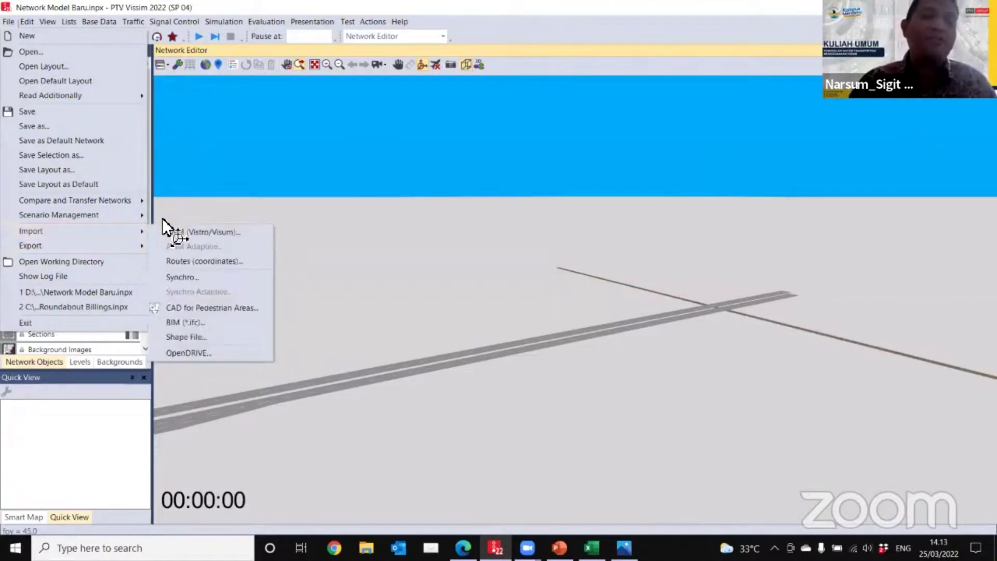
{"action": "mouse_move", "coordinate": [130, 231]}
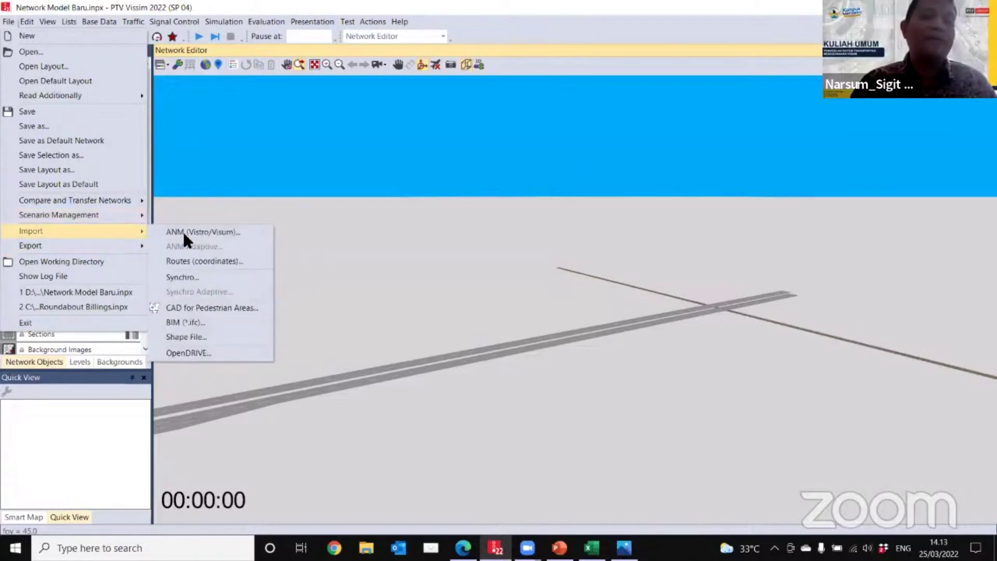